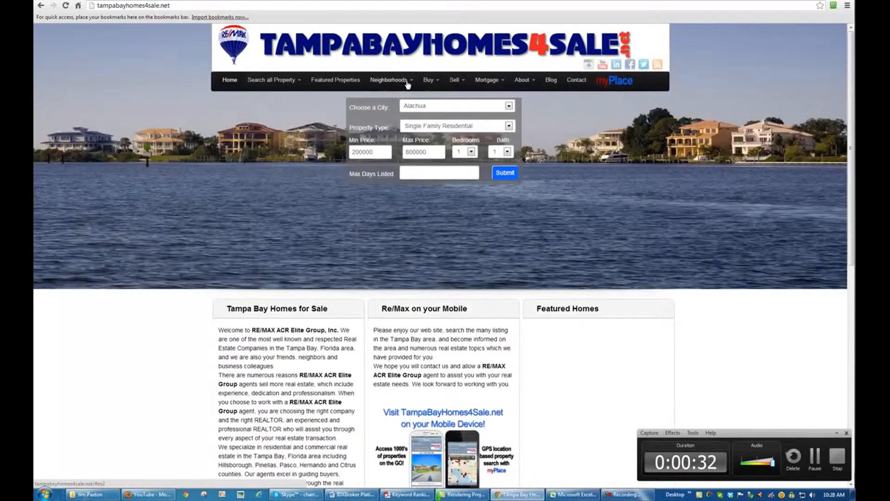
Open the Apollo Beach homes page from the site's neighborhood pages.
{"action": "mouse_move", "coordinate": [410, 84]}
{"action": "mouse_move", "coordinate": [410, 100]}
{"action": "left_click", "coordinate": [443, 99]}
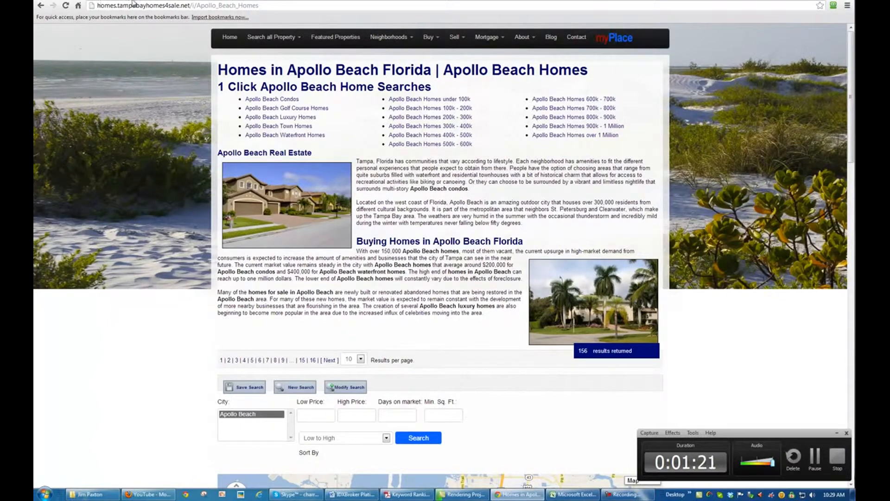
Examine the Apollo Beach page's headings, one-click search links, body text and bold keyword phrases such as "Apollo Beach condos".
{"action": "left_click_drag", "start_coordinate": [216, 71], "coordinate": [446, 95]}
{"action": "left_click", "coordinate": [448, 96]}
{"action": "left_click_drag", "start_coordinate": [490, 320], "coordinate": [357, 161]}
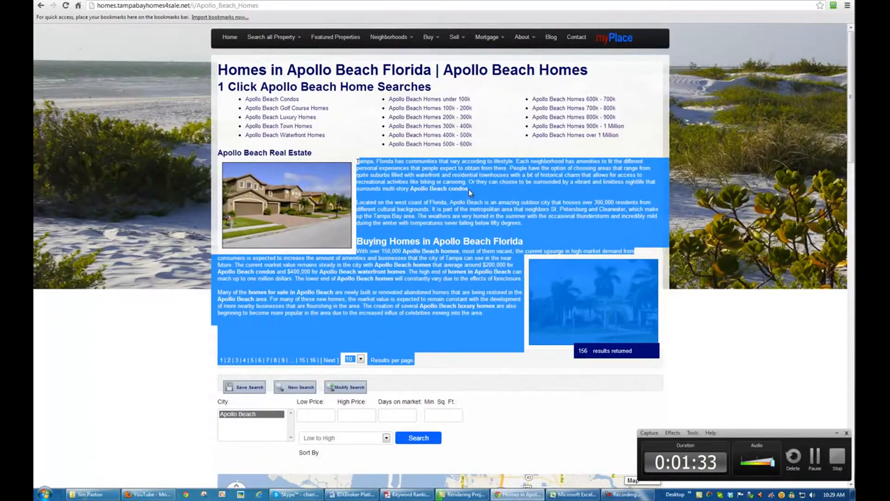
{"action": "left_click", "coordinate": [462, 200]}
{"action": "left_click_drag", "start_coordinate": [467, 188], "coordinate": [409, 188]}
{"action": "left_click_drag", "start_coordinate": [511, 272], "coordinate": [454, 273]}
{"action": "left_click", "coordinate": [431, 286]}
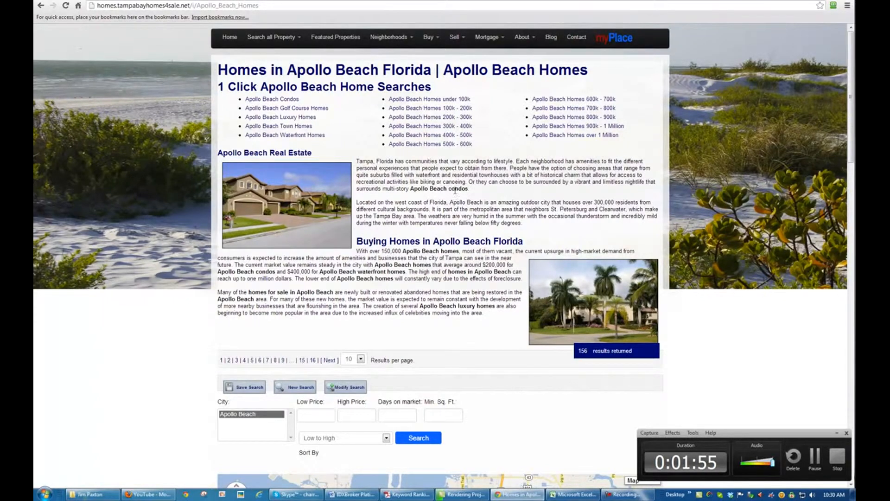
Review the search form, property map and listing results on the Apollo Beach page.
{"action": "scroll", "coordinate": [453, 191], "scroll_direction": "down", "scroll_amount": 5}
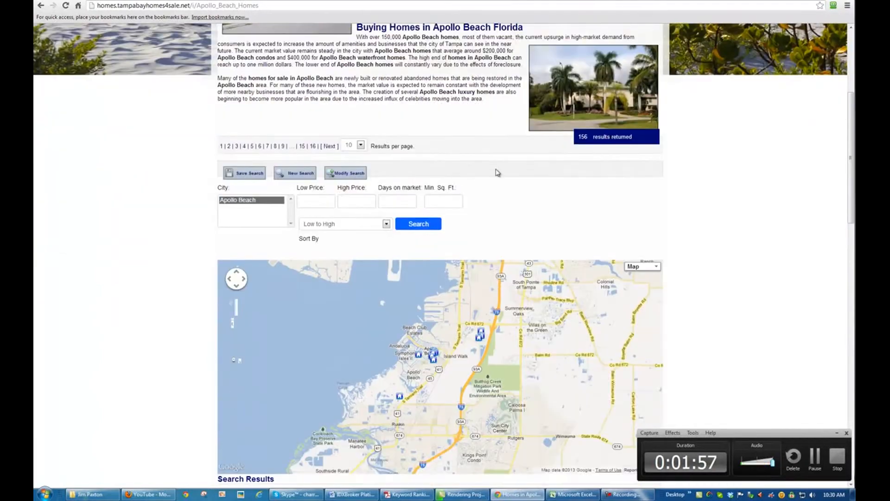
{"action": "scroll", "coordinate": [669, 173], "scroll_direction": "down", "scroll_amount": 7}
{"action": "scroll", "coordinate": [712, 173], "scroll_direction": "down", "scroll_amount": 2}
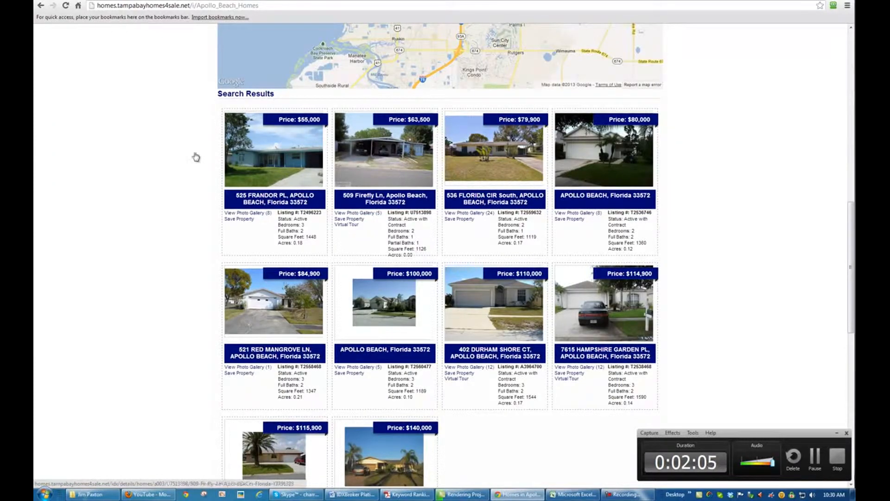
{"action": "scroll", "coordinate": [483, 214], "scroll_direction": "up", "scroll_amount": 3}
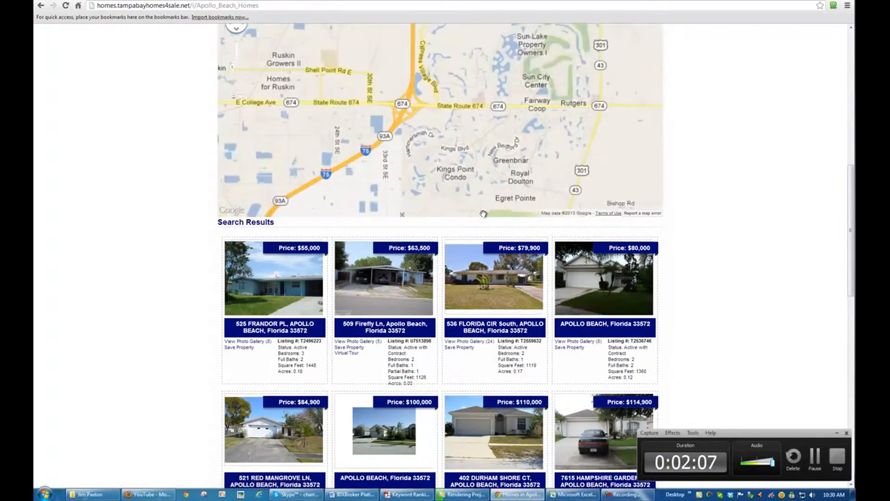
{"action": "scroll", "coordinate": [474, 211], "scroll_direction": "down", "scroll_amount": 2}
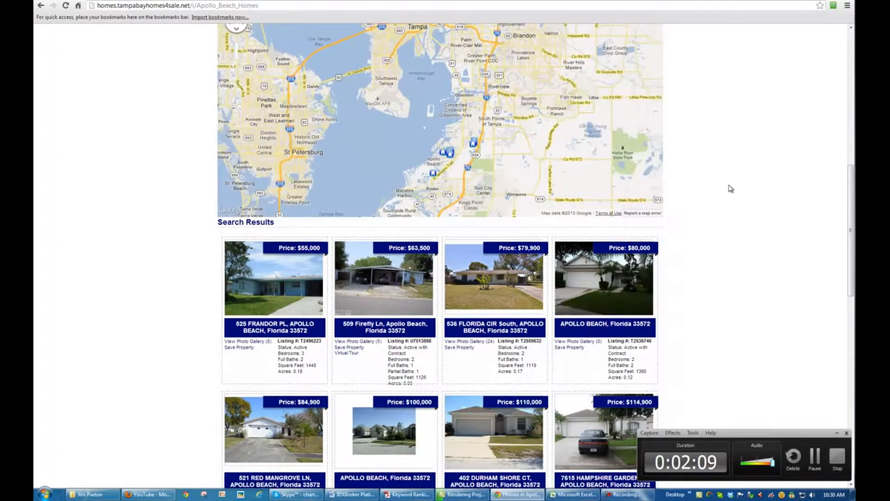
{"action": "scroll", "coordinate": [725, 191], "scroll_direction": "up", "scroll_amount": 3}
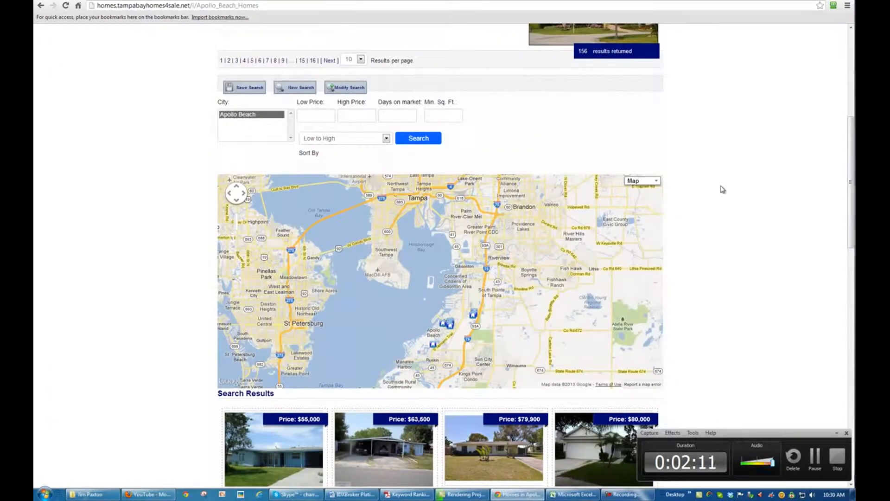
{"action": "scroll", "coordinate": [722, 189], "scroll_direction": "down", "scroll_amount": 1}
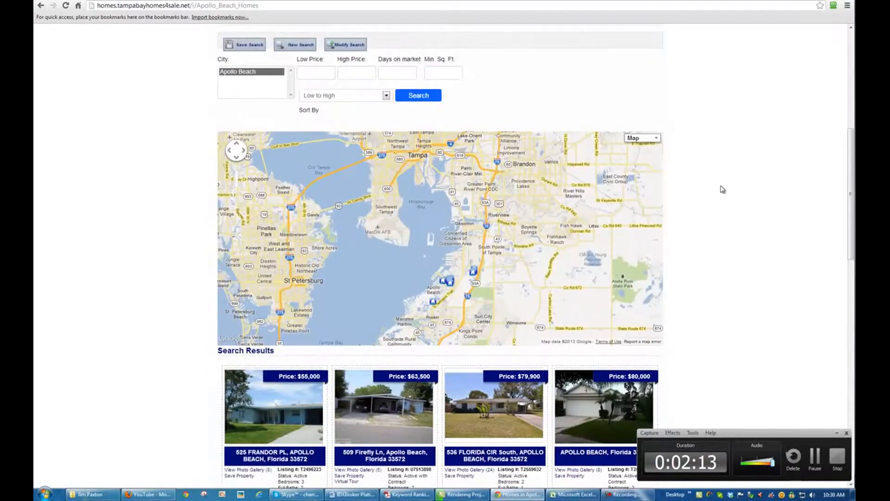
{"action": "scroll", "coordinate": [722, 189], "scroll_direction": "down", "scroll_amount": 1}
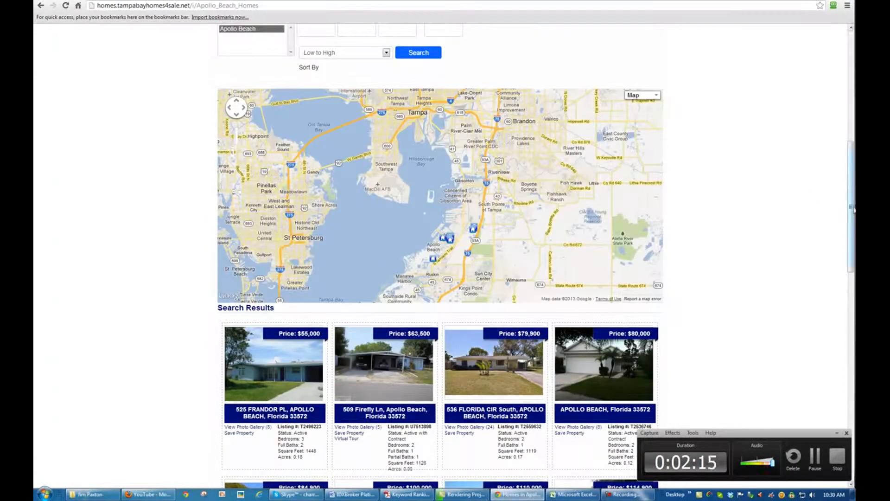
{"action": "scroll", "coordinate": [305, 64], "scroll_direction": "up", "scroll_amount": 9}
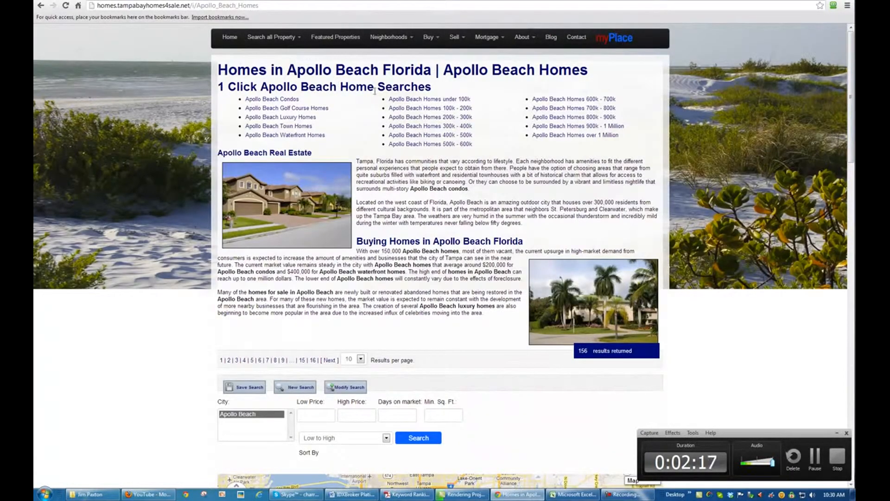
Switch to the IDX Broker management site and start creating a new saved link.
{"action": "left_click", "coordinate": [61, 1]}
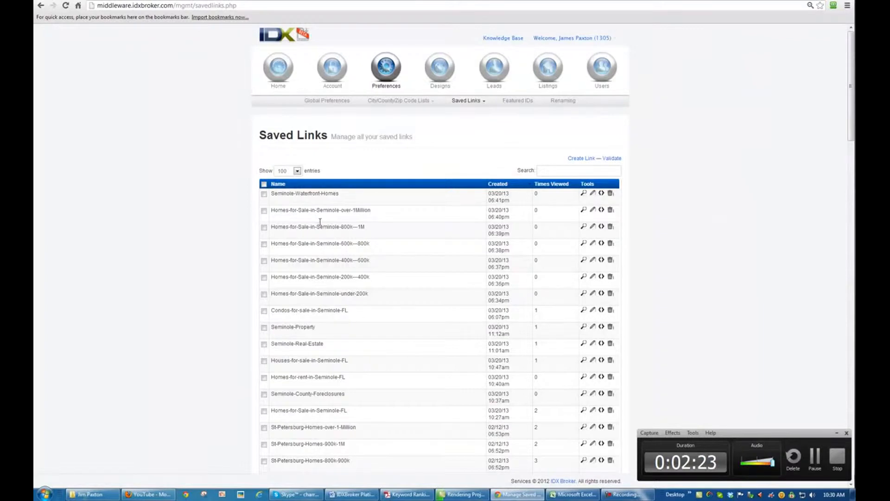
{"action": "left_click", "coordinate": [142, 1]}
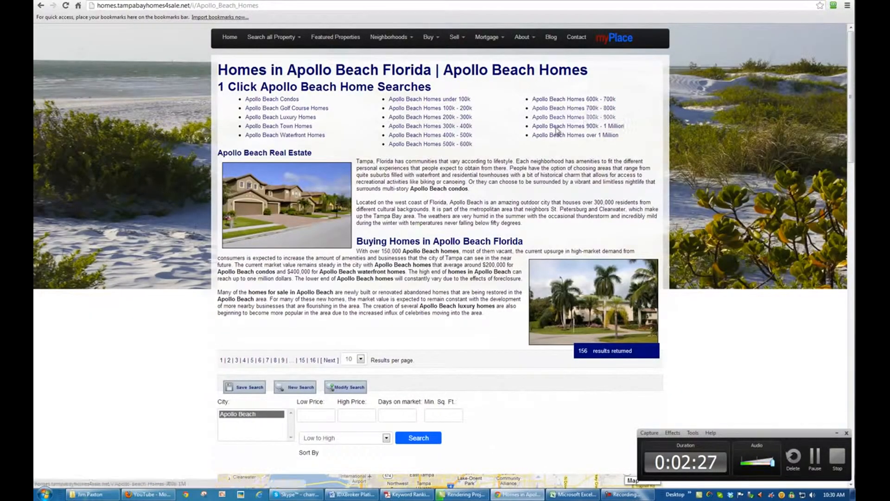
{"action": "left_click", "coordinate": [95, 1]}
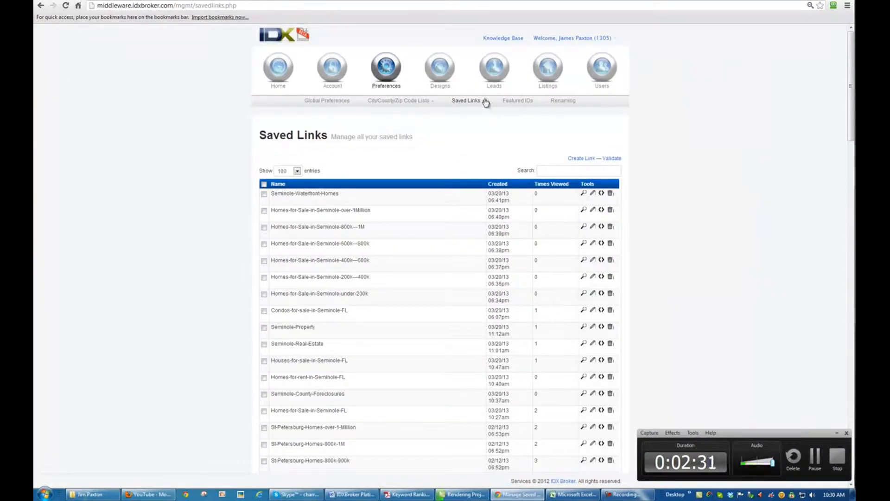
{"action": "mouse_move", "coordinate": [483, 102]}
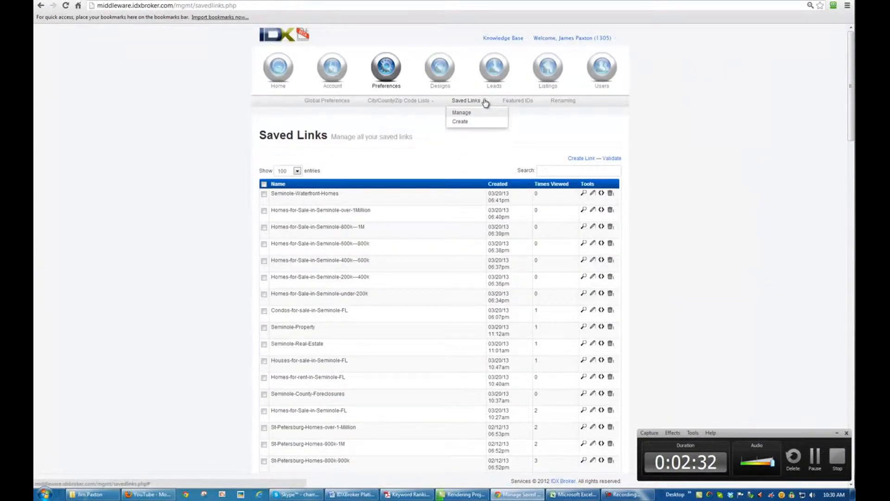
{"action": "left_click", "coordinate": [466, 122]}
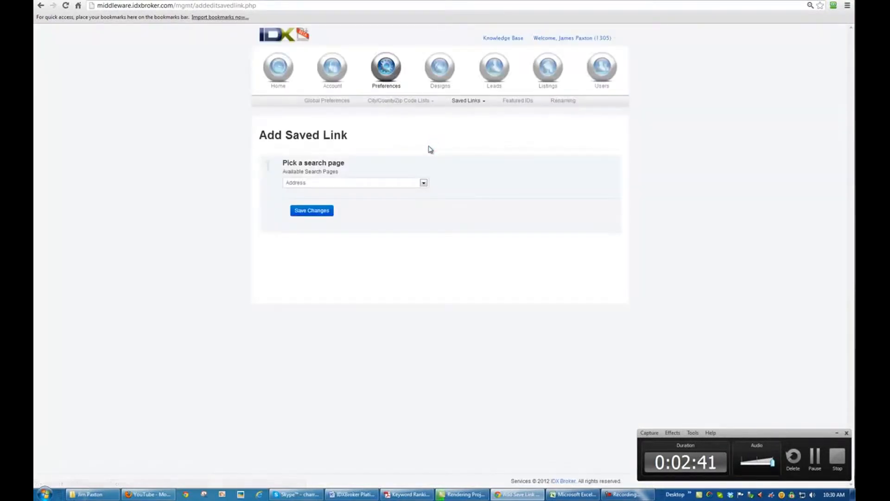
Set Homes as the search page for the new saved link and save the choice.
{"action": "left_click", "coordinate": [311, 183]}
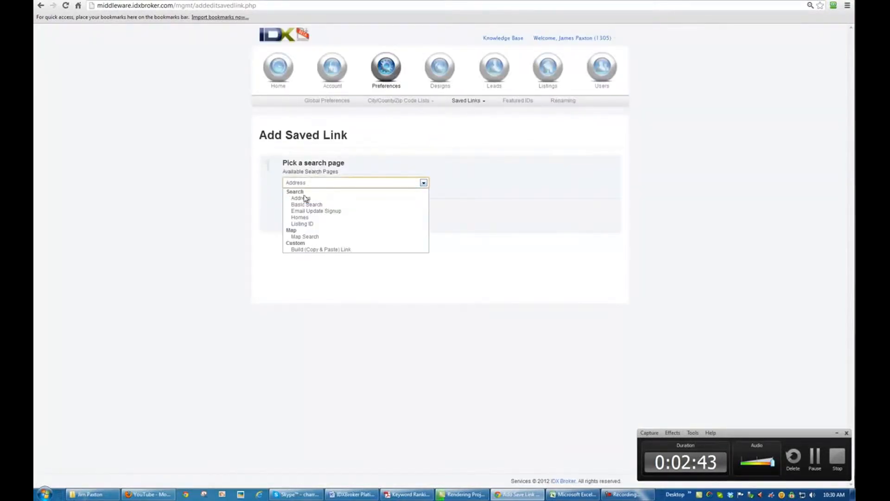
{"action": "left_click", "coordinate": [301, 217]}
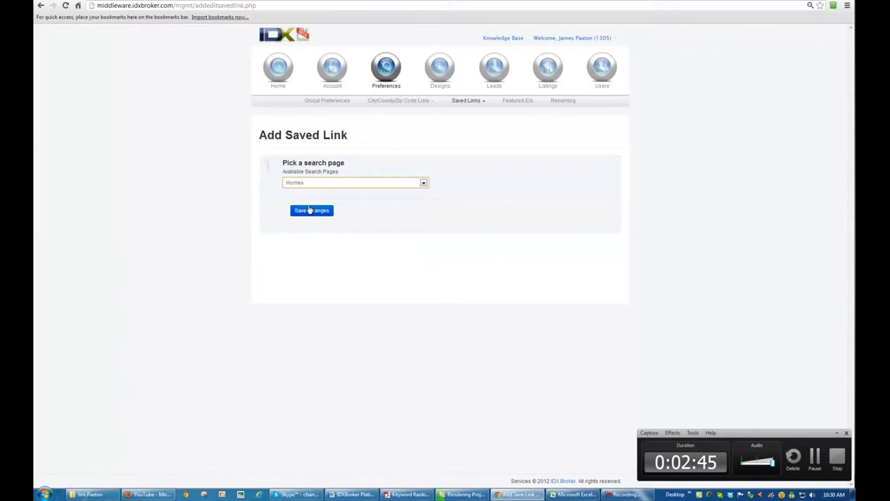
{"action": "left_click", "coordinate": [318, 184]}
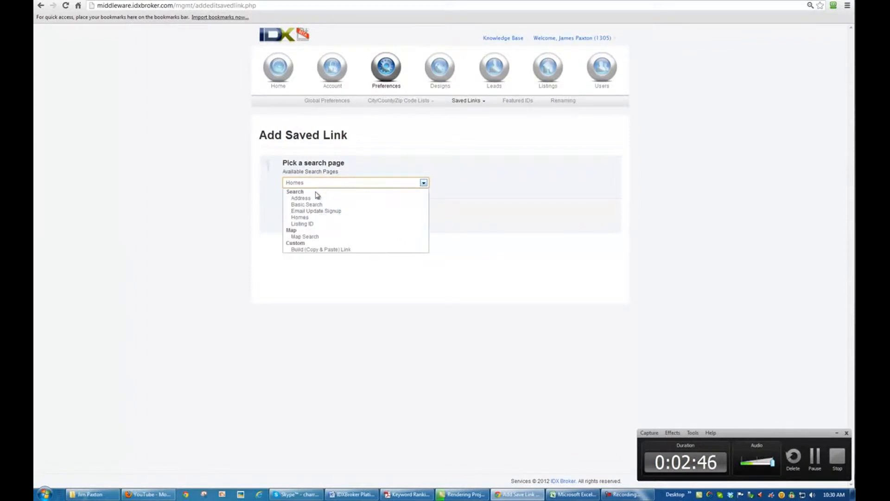
{"action": "left_click", "coordinate": [306, 218]}
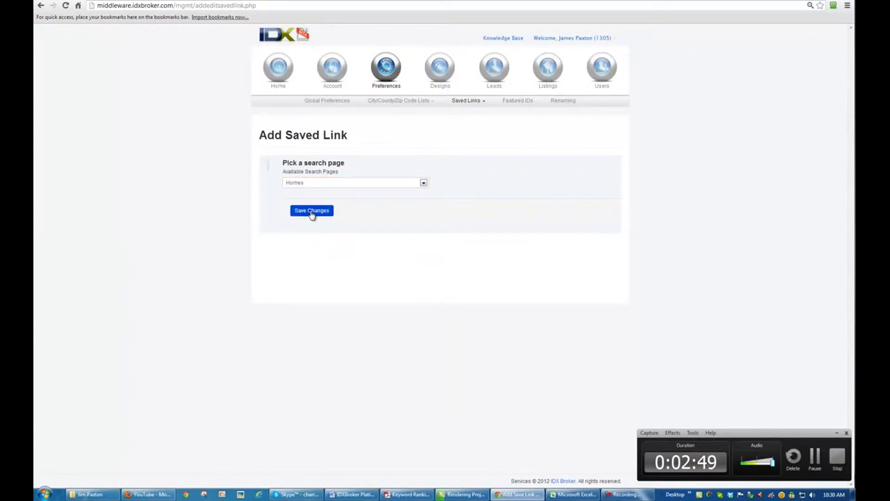
{"action": "left_click", "coordinate": [311, 213]}
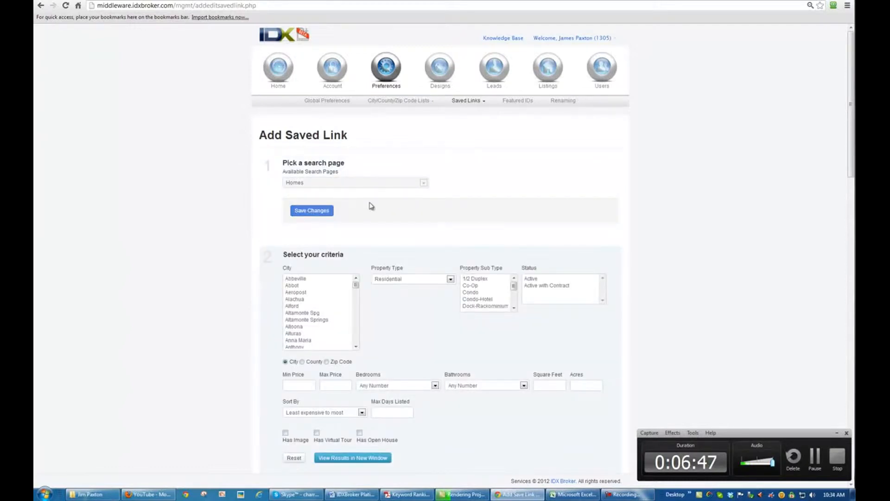
Select Seminole as the city in the saved link's search criteria.
{"action": "left_click", "coordinate": [300, 306]}
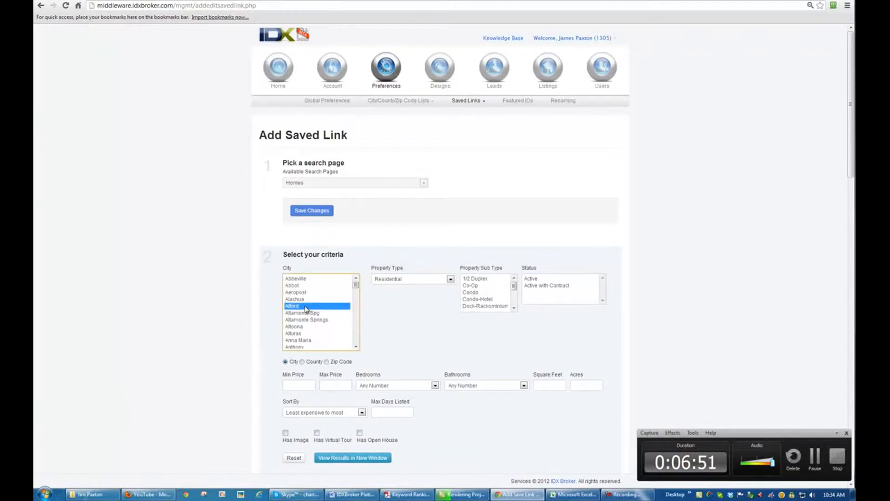
{"action": "type", "text": "sem"}
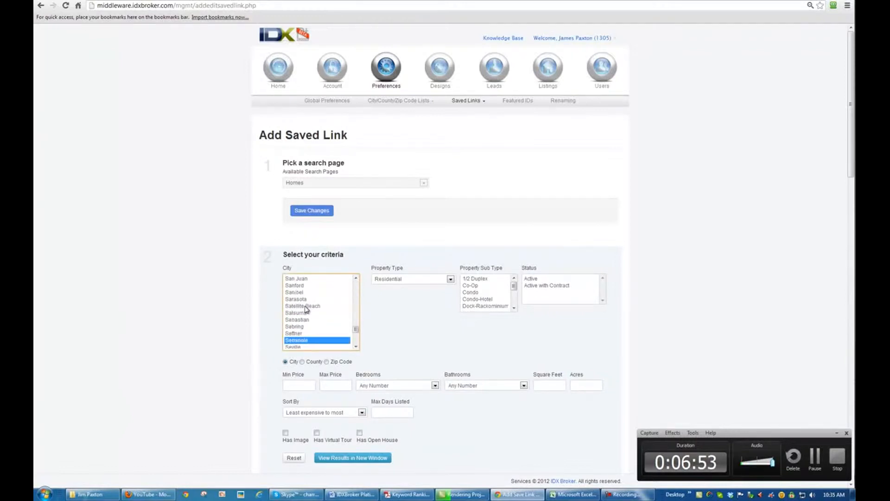
{"action": "left_click", "coordinate": [402, 333]}
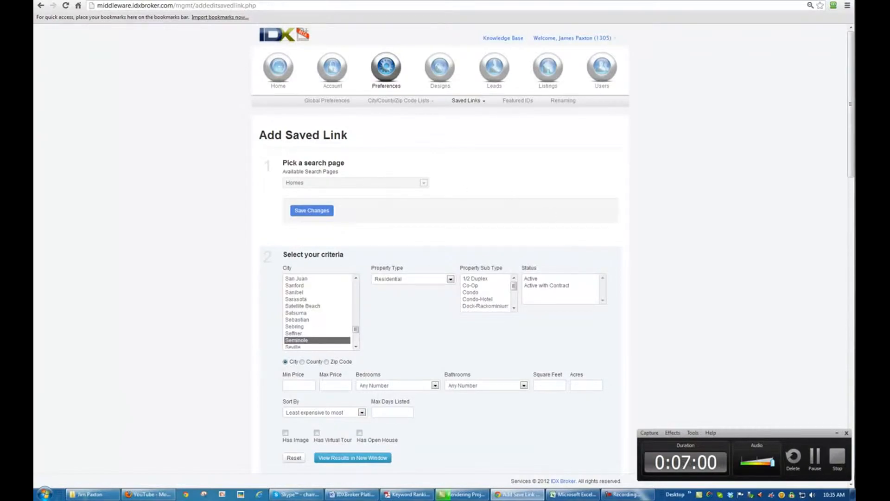
Switch to the Apollo Beach homes page and examine how its map, listings and search form are presented.
{"action": "key", "text": "ctrl+Tab"}
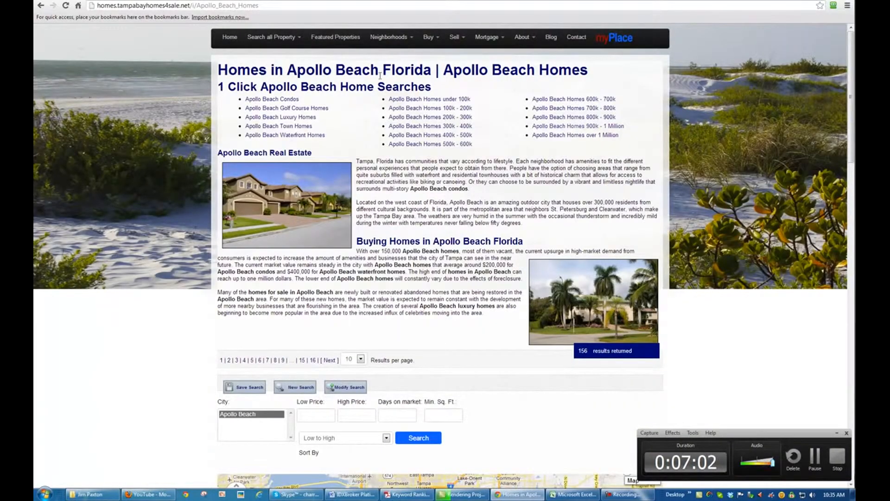
{"action": "scroll", "coordinate": [379, 76], "scroll_direction": "down", "scroll_amount": 10}
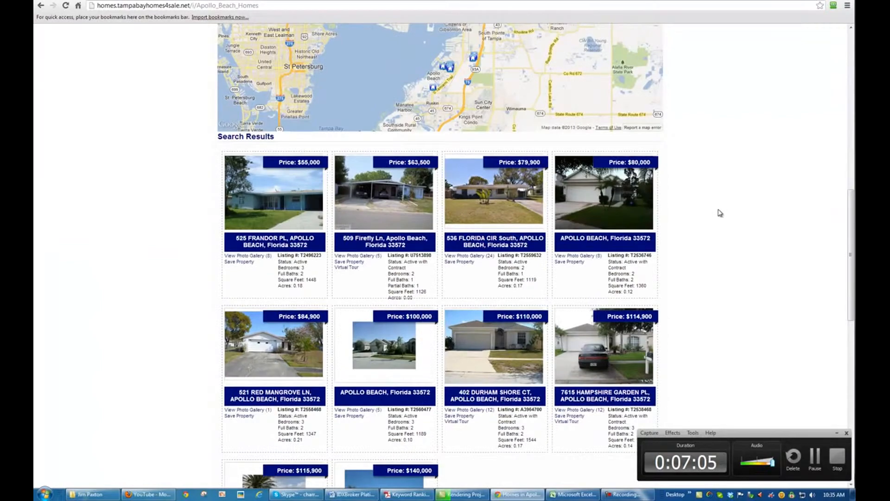
{"action": "scroll", "coordinate": [720, 213], "scroll_direction": "down", "scroll_amount": 2}
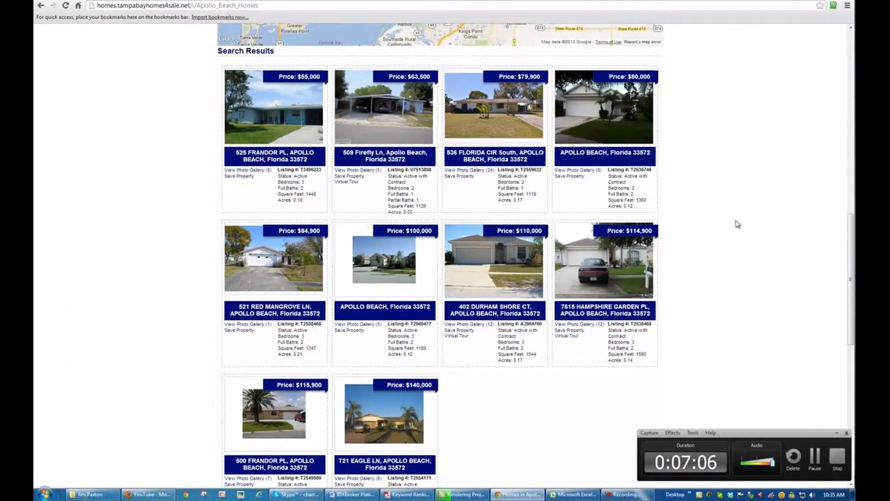
{"action": "scroll", "coordinate": [737, 224], "scroll_direction": "down", "scroll_amount": 2}
{"action": "scroll", "coordinate": [738, 222], "scroll_direction": "up", "scroll_amount": 6}
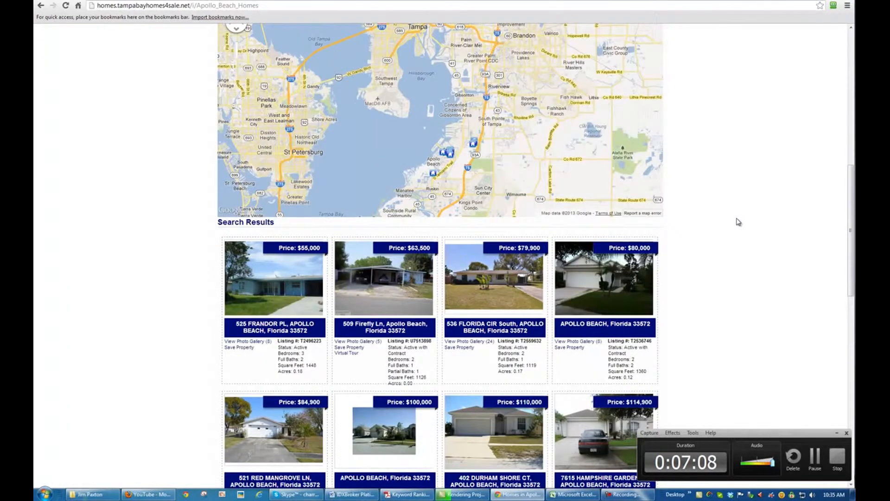
{"action": "scroll", "coordinate": [738, 222], "scroll_direction": "up", "scroll_amount": 4}
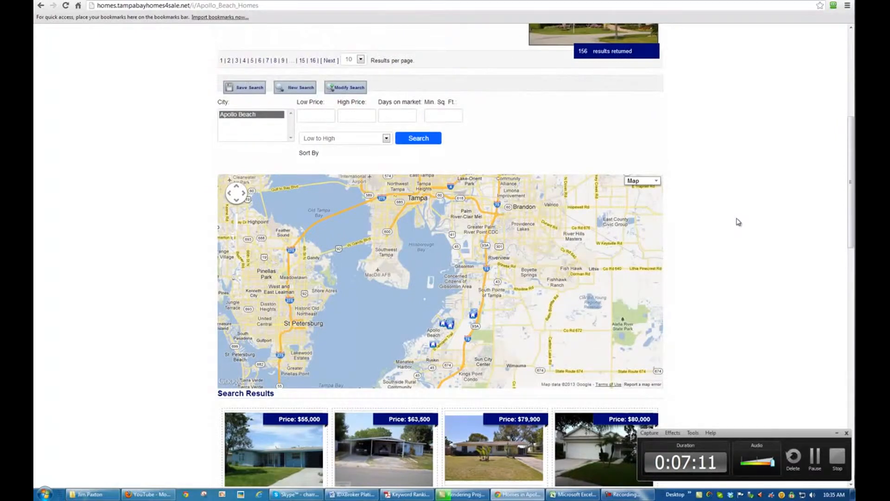
{"action": "scroll", "coordinate": [739, 222], "scroll_direction": "up", "scroll_amount": 3}
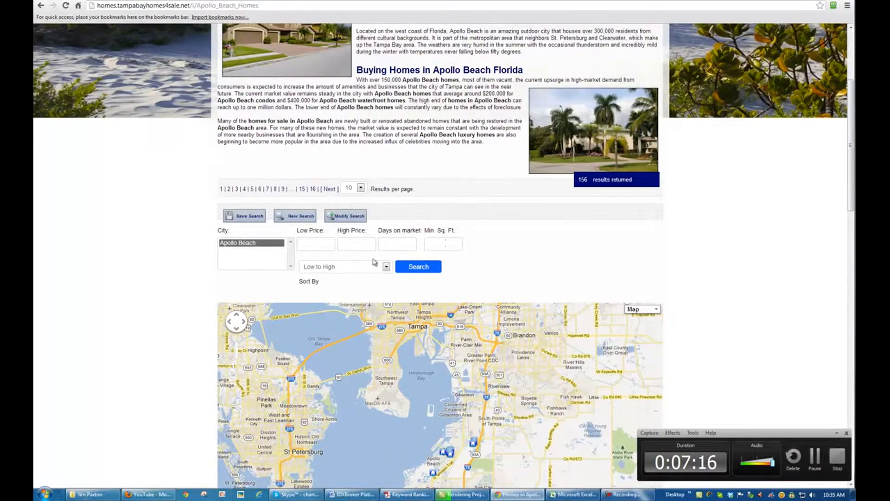
Return to the Add Saved Link form and save the search criteria with Seminole as the city.
{"action": "left_click", "coordinate": [74, 0]}
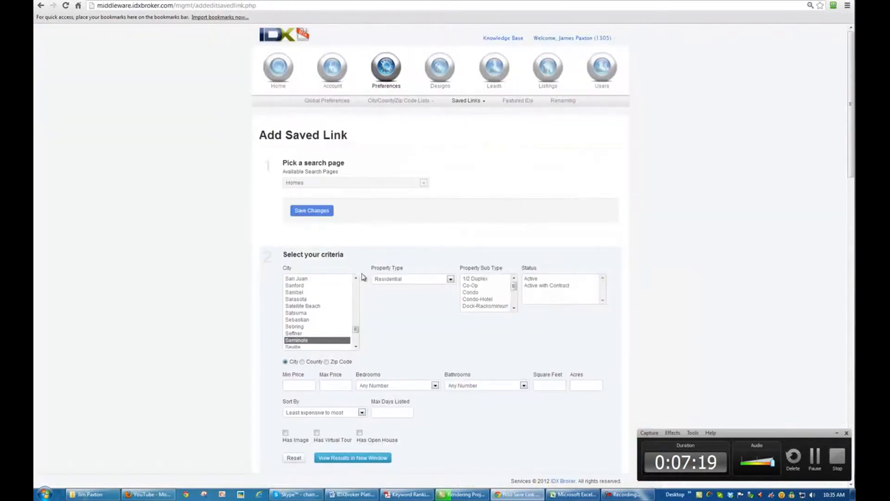
{"action": "scroll", "coordinate": [394, 241], "scroll_direction": "down", "scroll_amount": 2}
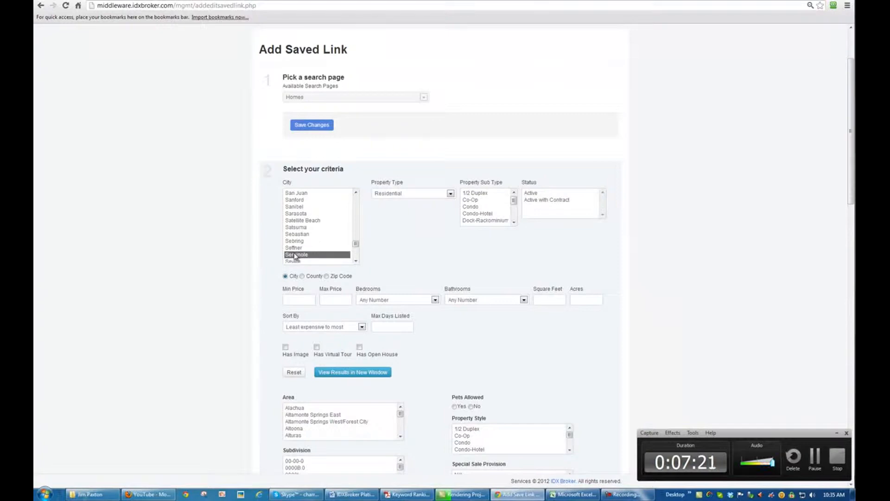
{"action": "scroll", "coordinate": [620, 298], "scroll_direction": "down", "scroll_amount": 3}
{"action": "scroll", "coordinate": [437, 281], "scroll_direction": "down", "scroll_amount": 15}
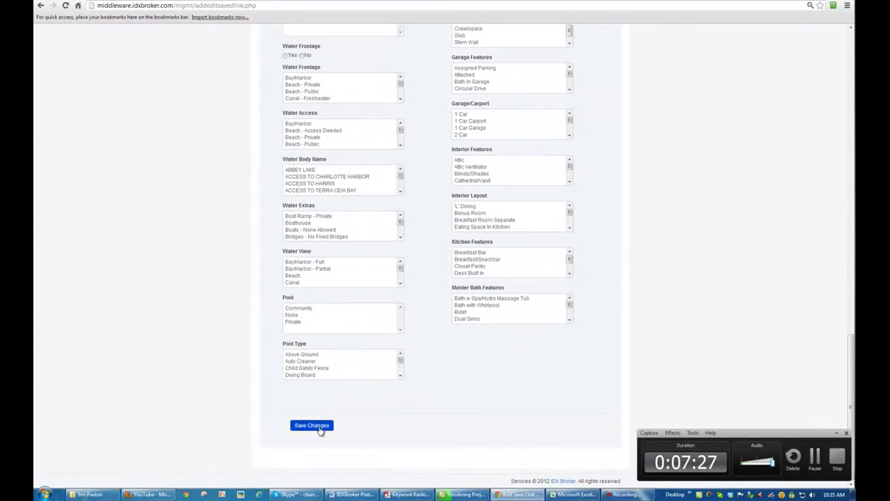
{"action": "left_click", "coordinate": [320, 429]}
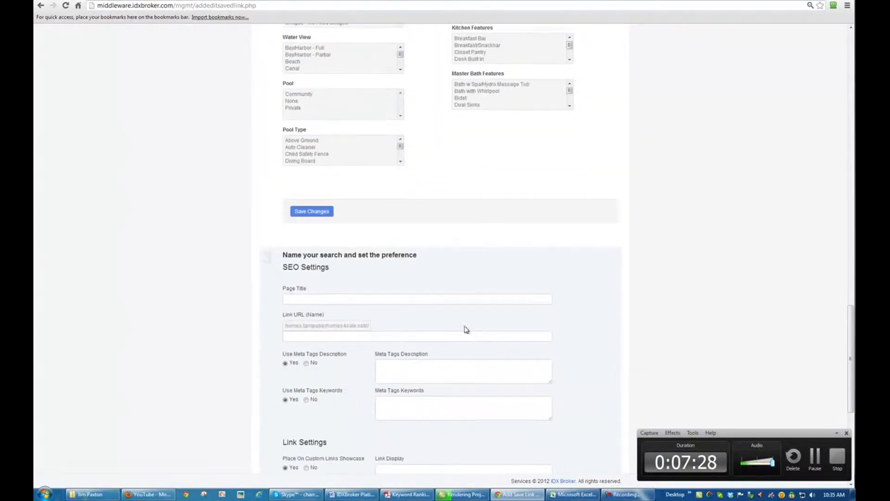
Switch to the Excel keyword spreadsheet and examine the colour-coded Seminole keywords with their competition and monthly search figures.
{"action": "left_click", "coordinate": [572, 495]}
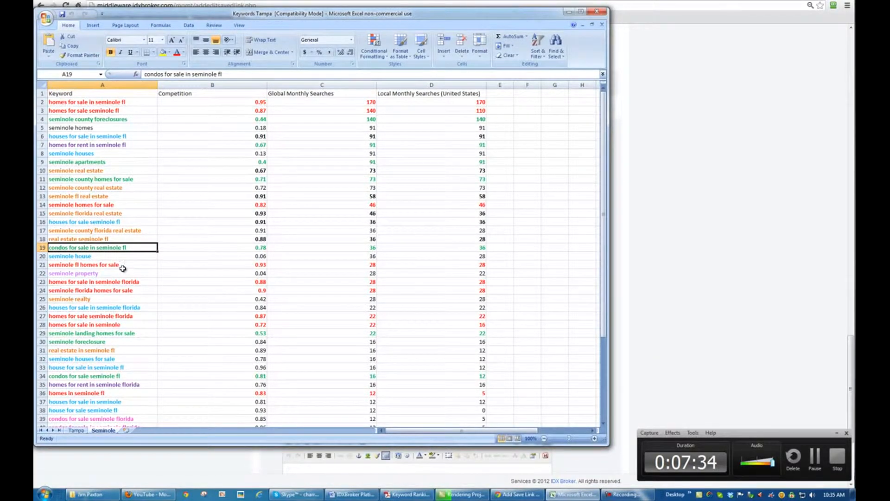
{"action": "left_click", "coordinate": [105, 205]}
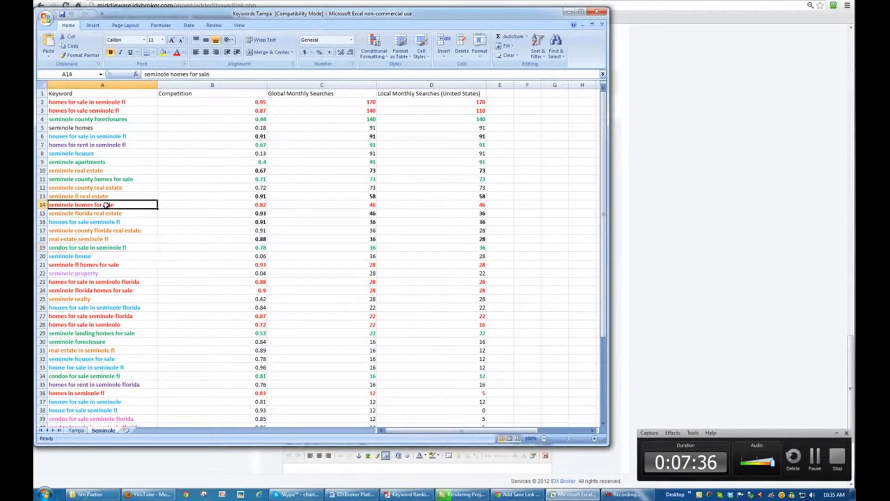
{"action": "left_click", "coordinate": [41, 204]}
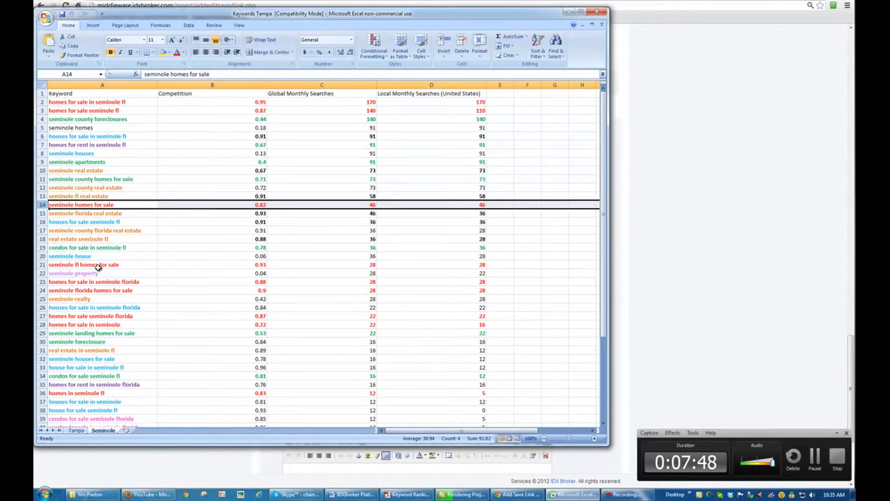
{"action": "left_click", "coordinate": [88, 188]}
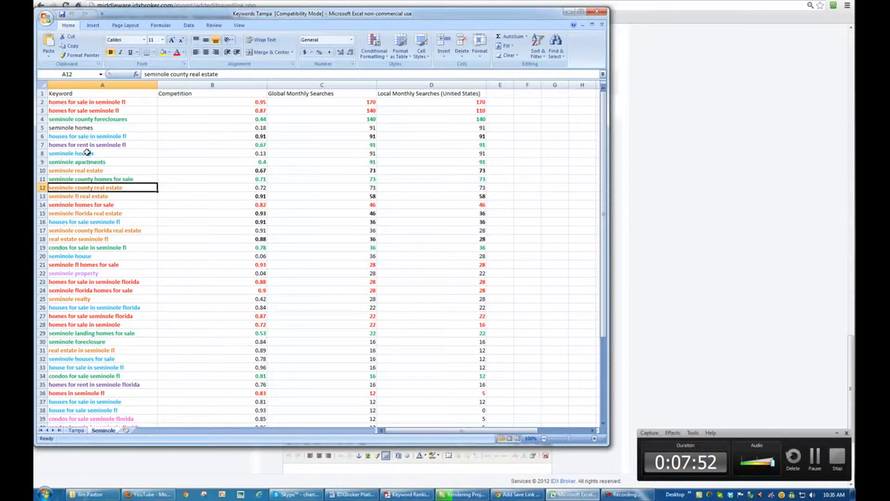
{"action": "left_click", "coordinate": [98, 121]}
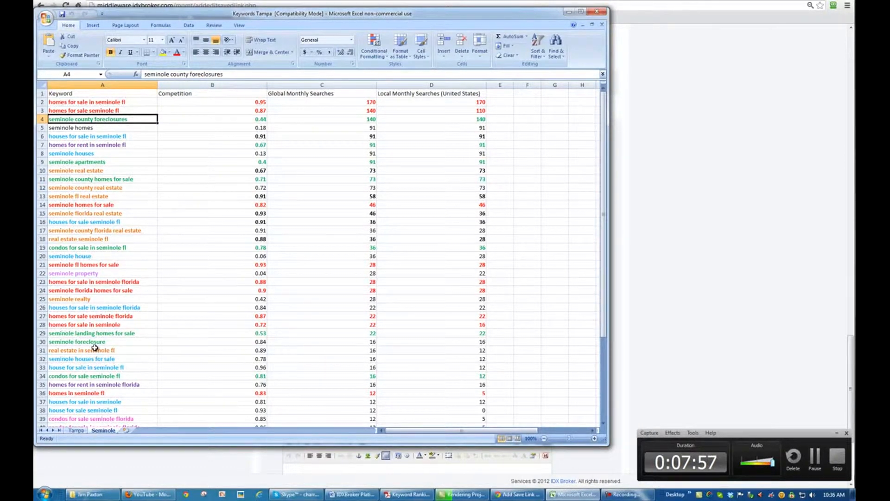
{"action": "left_click", "coordinate": [93, 376]}
{"action": "left_click", "coordinate": [97, 401]}
{"action": "scroll", "coordinate": [155, 362], "scroll_direction": "down", "scroll_amount": 2}
{"action": "scroll", "coordinate": [89, 343], "scroll_direction": "down", "scroll_amount": 3}
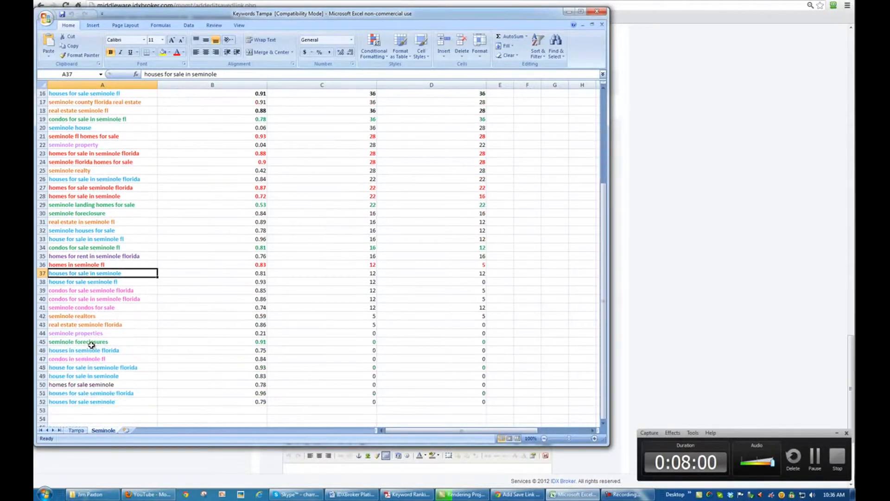
{"action": "left_click", "coordinate": [92, 299]}
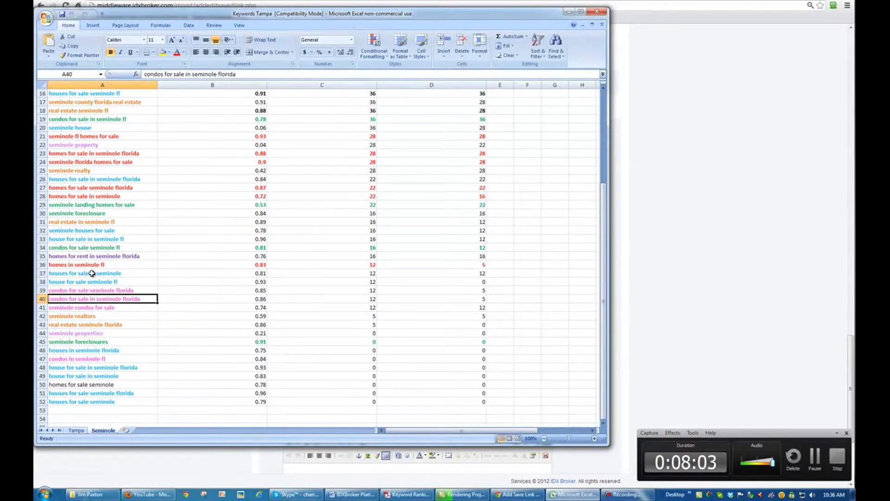
Change the font colour of the keyword "condos for sale seminole fl" in cell A34 to pink.
{"action": "left_click", "coordinate": [91, 247]}
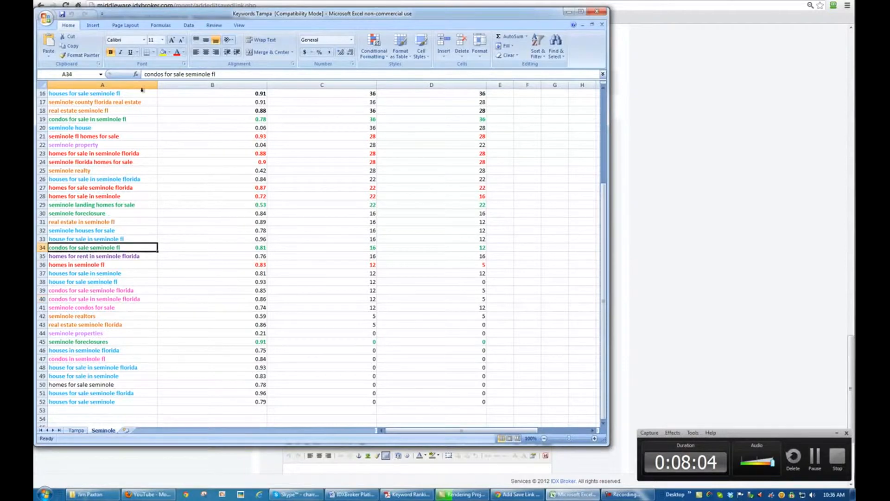
{"action": "left_click", "coordinate": [183, 52]}
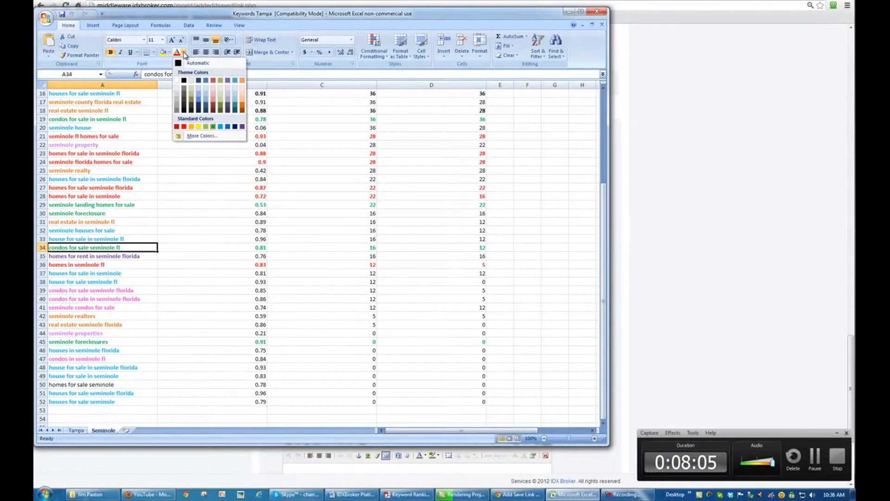
{"action": "left_click", "coordinate": [204, 136]}
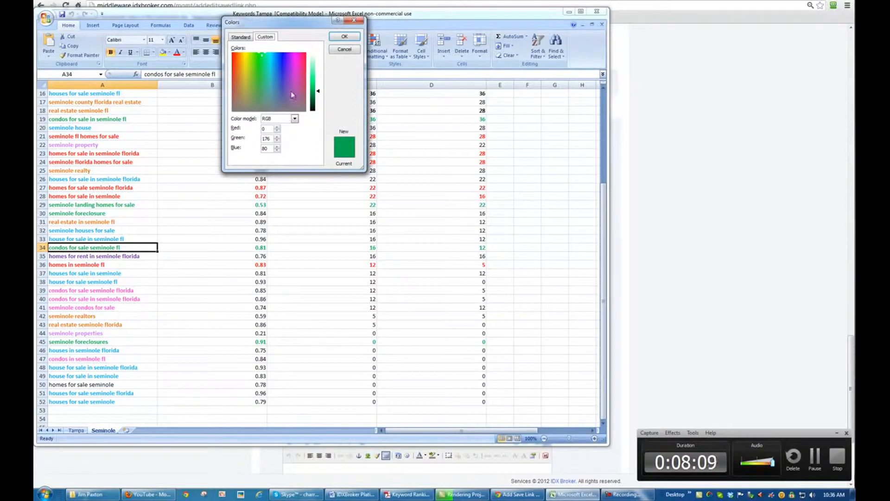
{"action": "left_click", "coordinate": [247, 41]}
{"action": "left_click", "coordinate": [295, 88]}
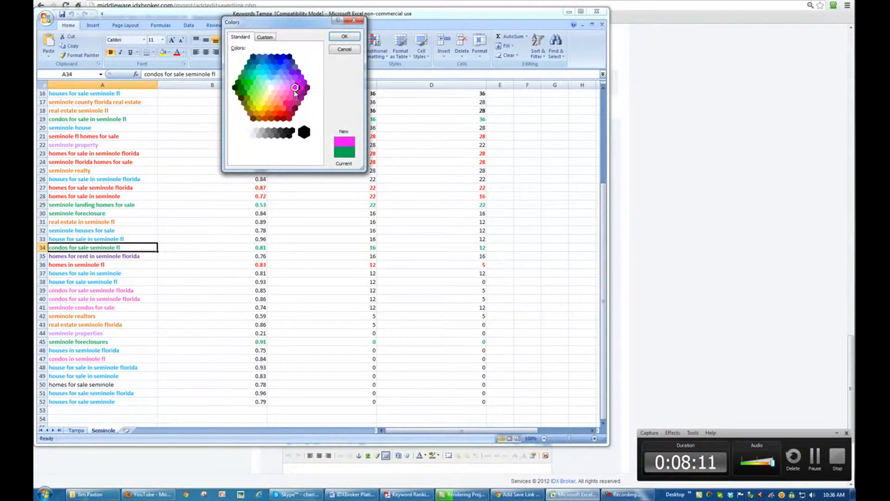
{"action": "left_click", "coordinate": [345, 37]}
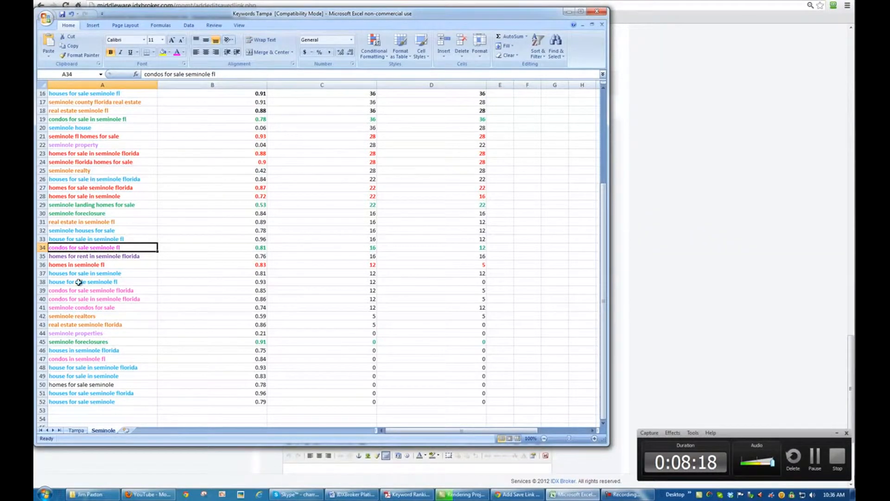
Using the keyword in A14, return to the Add Saved Link form and enter "Seminole Homes for Sale" as the page title.
{"action": "scroll", "coordinate": [93, 204], "scroll_direction": "up", "scroll_amount": 5}
{"action": "left_click", "coordinate": [91, 205]}
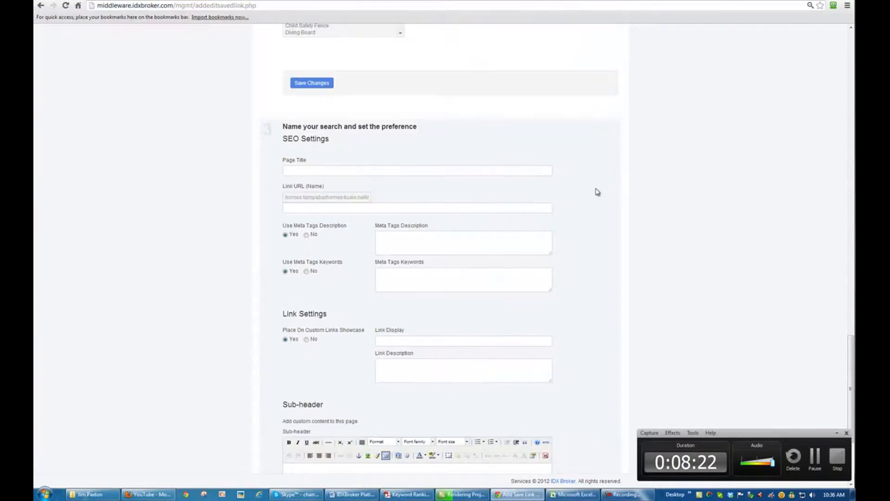
{"action": "left_click", "coordinate": [705, 234]}
{"action": "left_click", "coordinate": [322, 172]}
{"action": "type", "text": "Semin"}
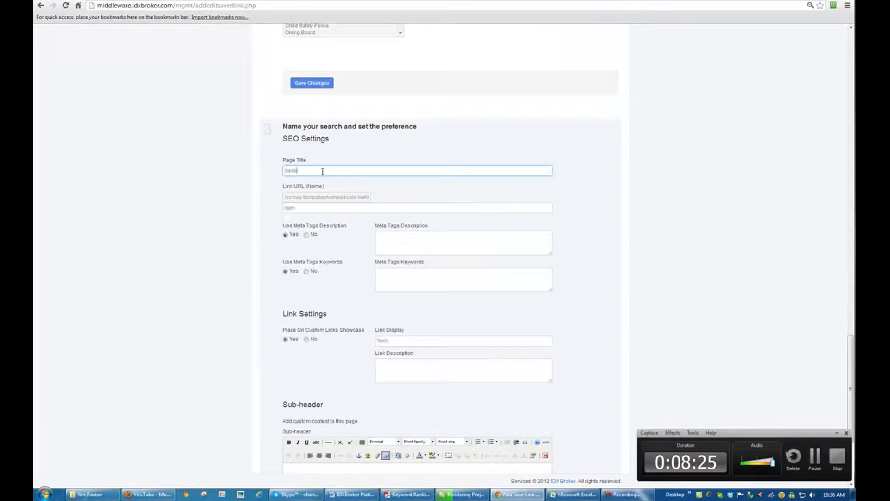
{"action": "type", "text": "ole Homes"}
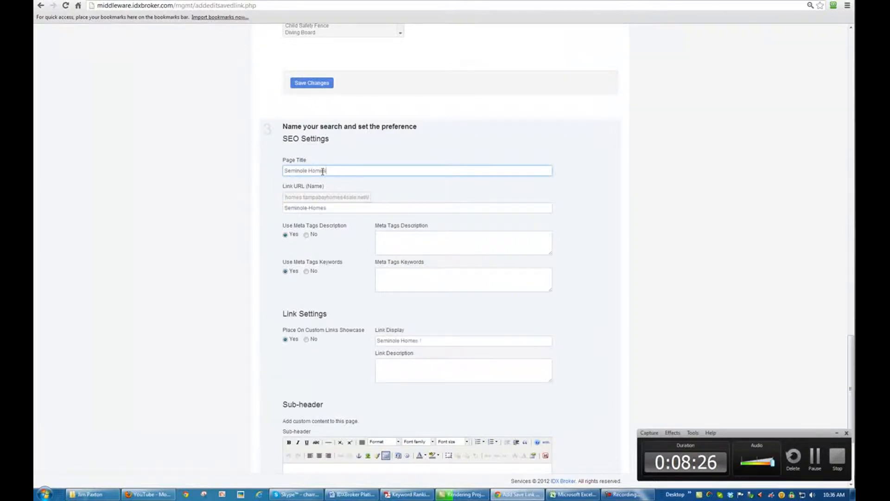
{"action": "type", "text": " for Sale"}
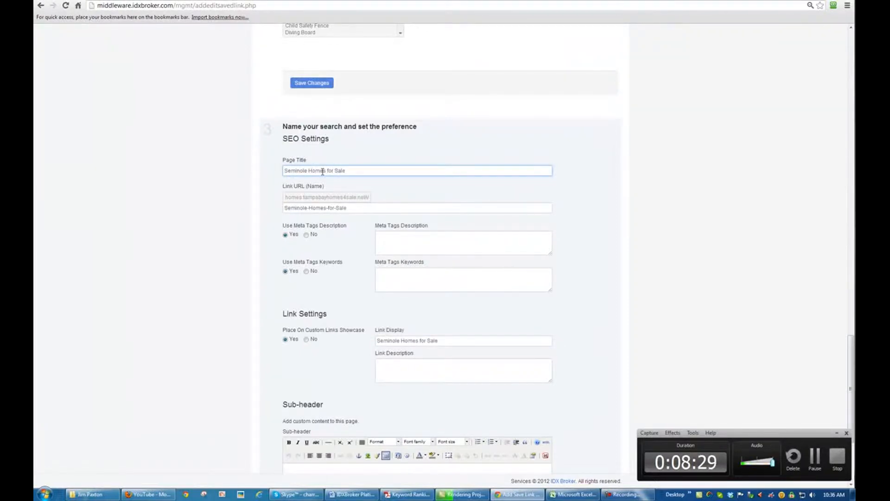
Switch to the keyword spreadsheet and review row 2, "homes for sale in seminole fl", as the second title keyword.
{"action": "key", "text": "alt+Tab"}
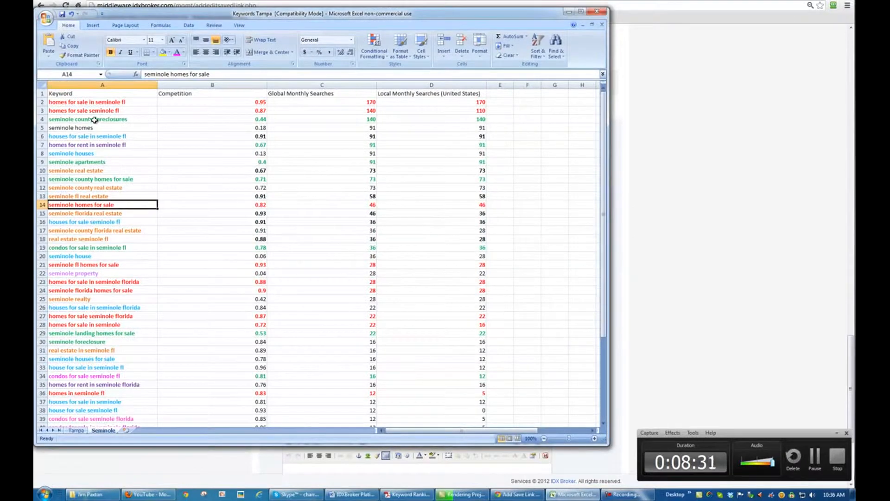
{"action": "left_click", "coordinate": [84, 105]}
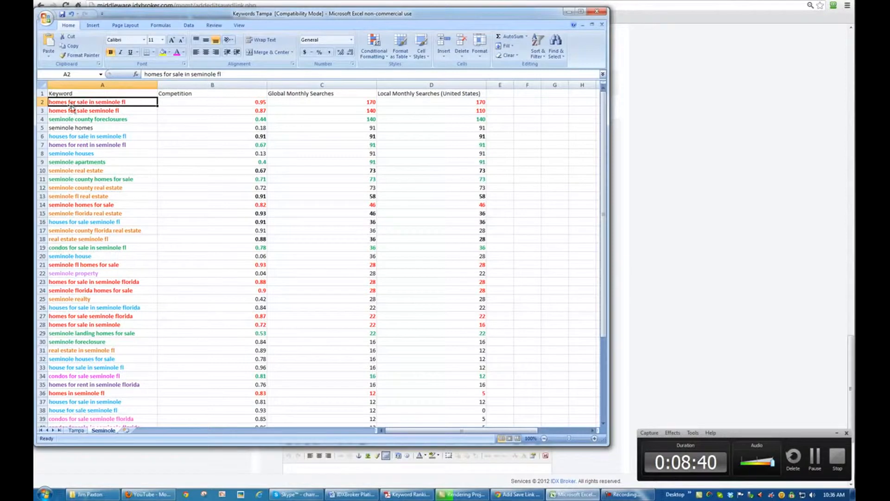
{"action": "left_click", "coordinate": [41, 102]}
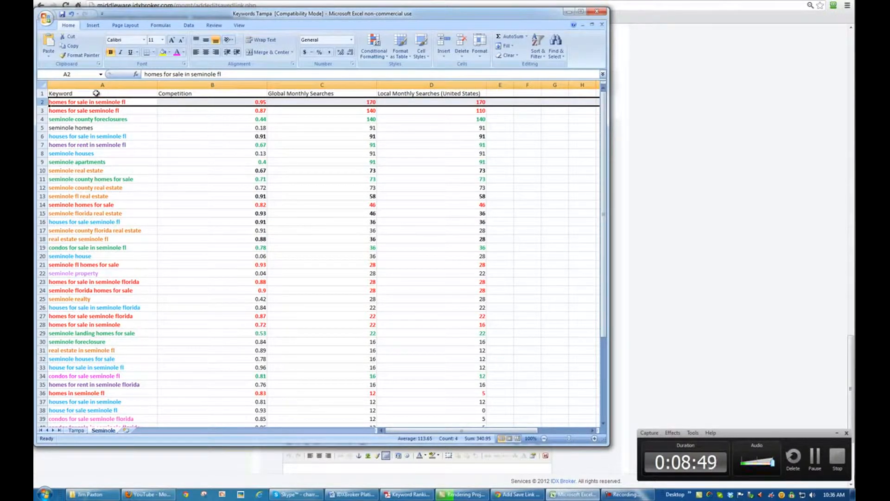
{"action": "left_click", "coordinate": [77, 102]}
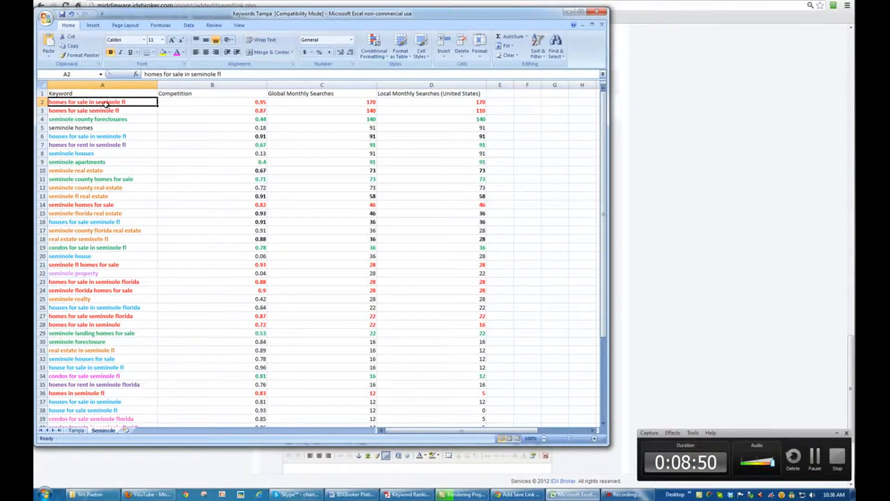
{"action": "left_click", "coordinate": [40, 103]}
Back in the saved link form, extend the page title to "Seminole Homes for Sale | Homes for sale in Seminole FL".
{"action": "left_click", "coordinate": [709, 167]}
{"action": "double_click", "coordinate": [382, 163]}
{"action": "scroll", "coordinate": [382, 163], "scroll_direction": "down", "scroll_amount": 4}
{"action": "scroll", "coordinate": [382, 166], "scroll_direction": "up", "scroll_amount": 9}
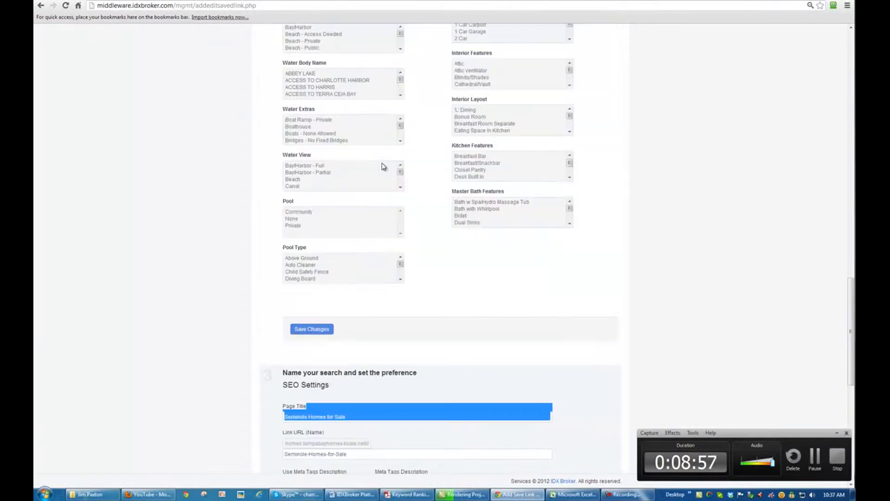
{"action": "scroll", "coordinate": [254, 149], "scroll_direction": "up", "scroll_amount": 3}
{"action": "scroll", "coordinate": [258, 189], "scroll_direction": "down", "scroll_amount": 10}
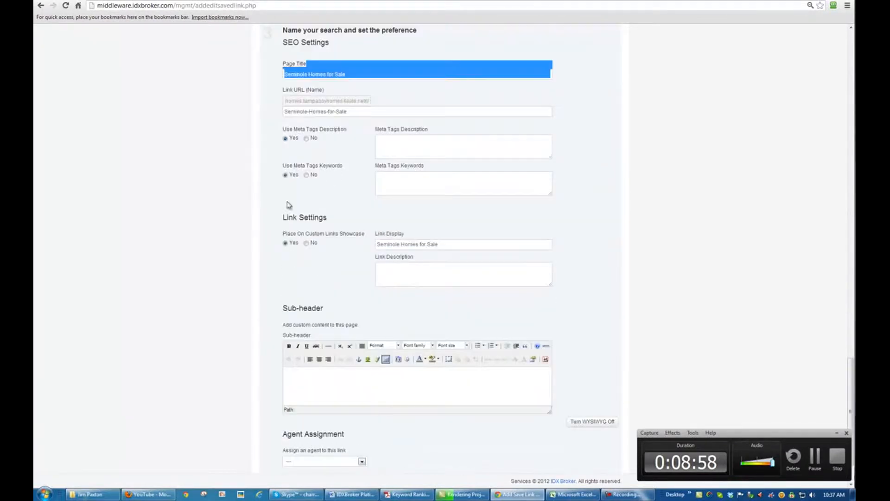
{"action": "left_click", "coordinate": [360, 75]}
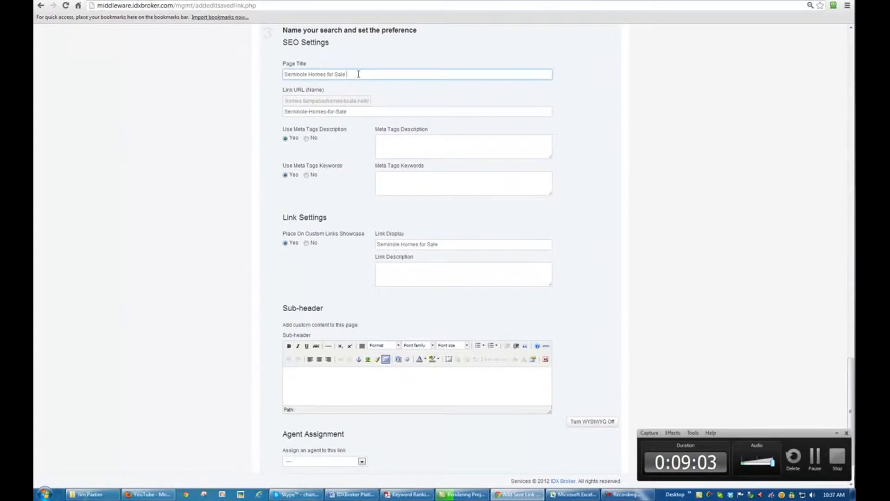
{"action": "type", "text": "| Home"}
{"action": "key", "text": "shift"}
{"action": "key", "text": "shift"}
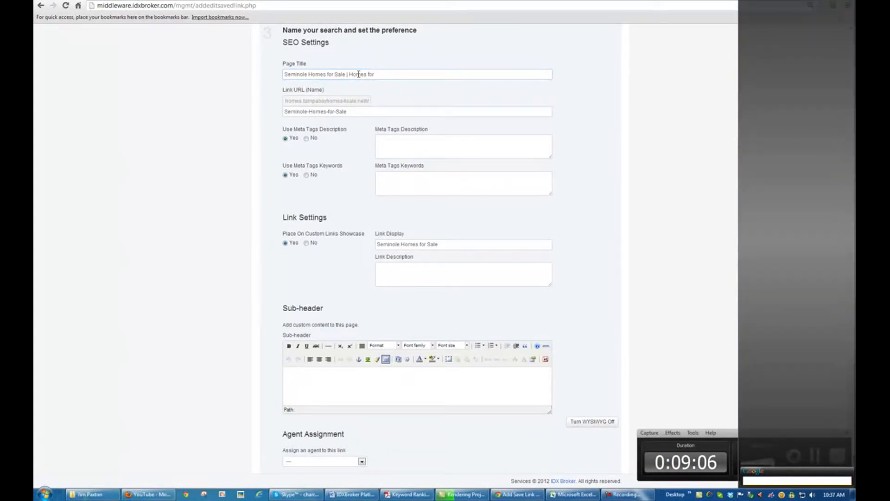
{"action": "left_click", "coordinate": [378, 76]}
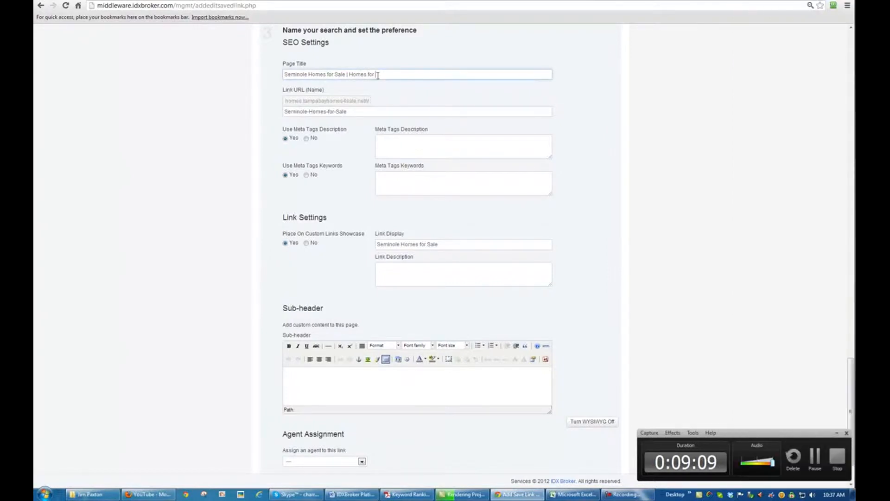
{"action": "type", "text": "s for Sale In Seminole FL"}
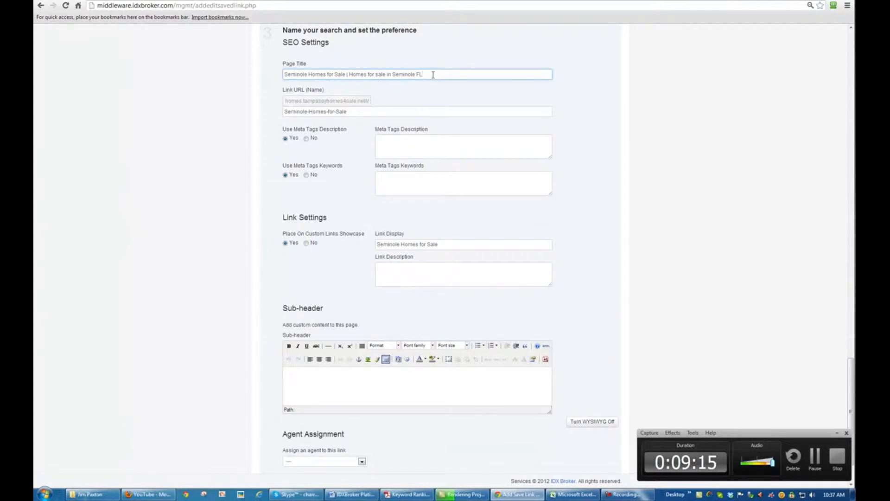
Copy "Seminole Homes for Sale" from the page title into the meta tags description, meta tags keywords and sub-header.
{"action": "key", "text": "ctrl+a"}
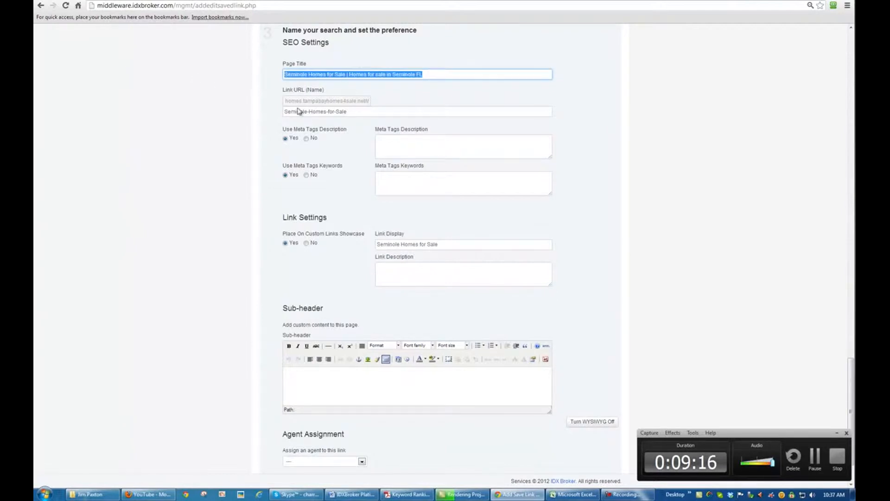
{"action": "left_click", "coordinate": [403, 181]}
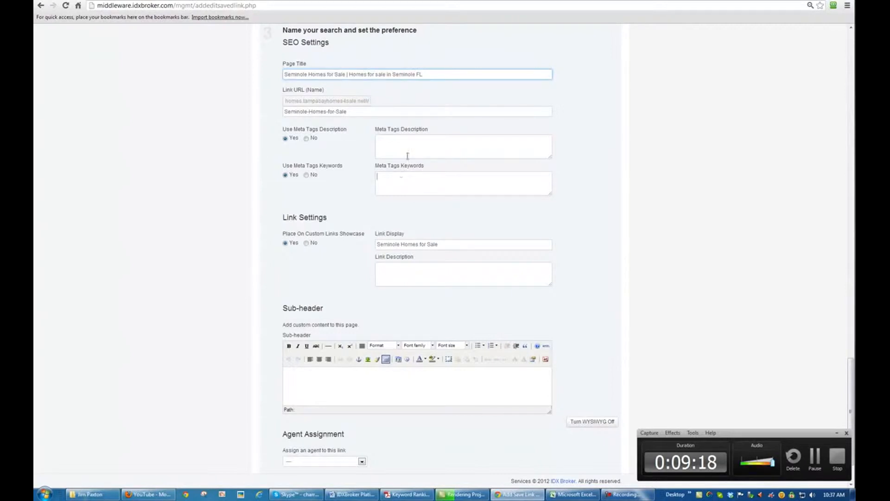
{"action": "left_click_drag", "start_coordinate": [345, 75], "coordinate": [279, 77]}
{"action": "key", "text": "ctrl+c"}
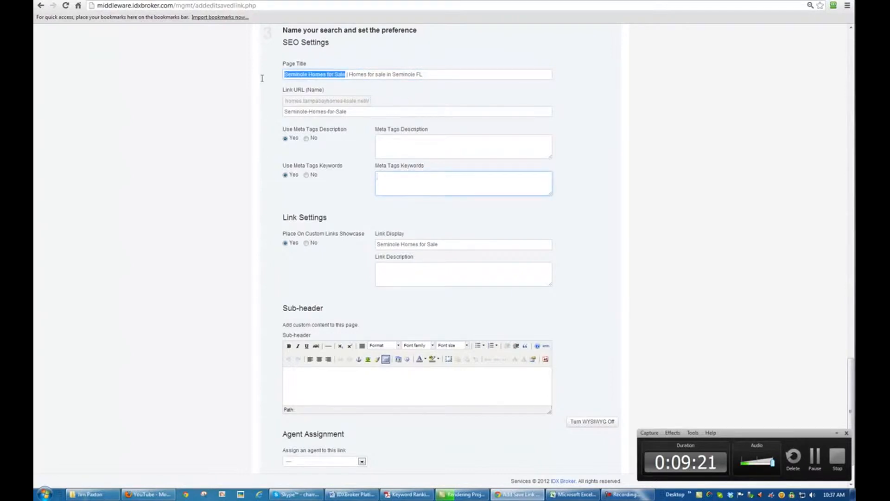
{"action": "left_click", "coordinate": [412, 151]}
{"action": "key", "text": "ctrl+v"}
{"action": "left_click", "coordinate": [403, 177]}
{"action": "key", "text": "ctrl+v"}
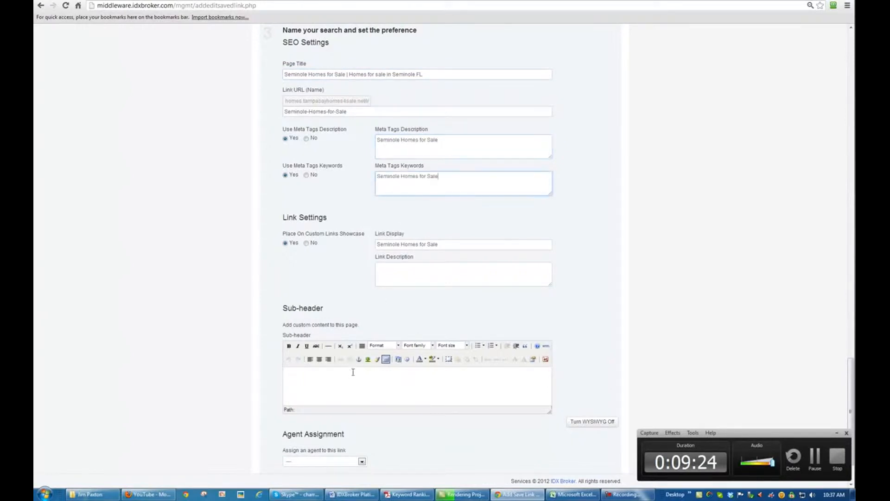
{"action": "left_click", "coordinate": [337, 377]}
{"action": "key", "text": "ctrl+v"}
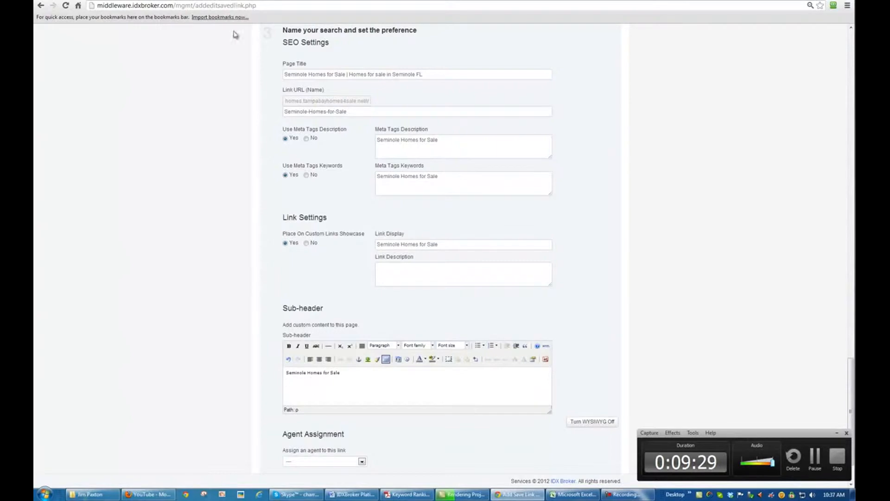
Compare the saved link form with the Apollo Beach homes page, examining its headings, text, search form and map.
{"action": "left_click", "coordinate": [150, 1]}
{"action": "scroll", "coordinate": [429, 125], "scroll_direction": "up", "scroll_amount": 4}
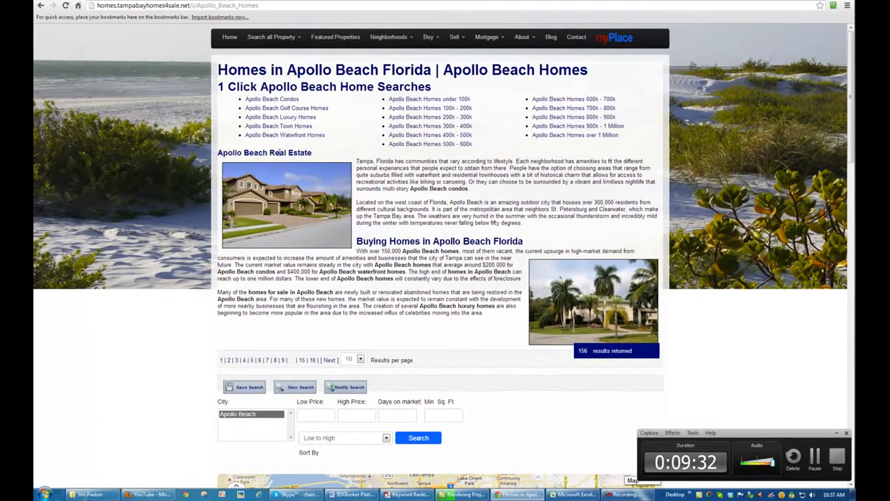
{"action": "left_click", "coordinate": [74, 1]}
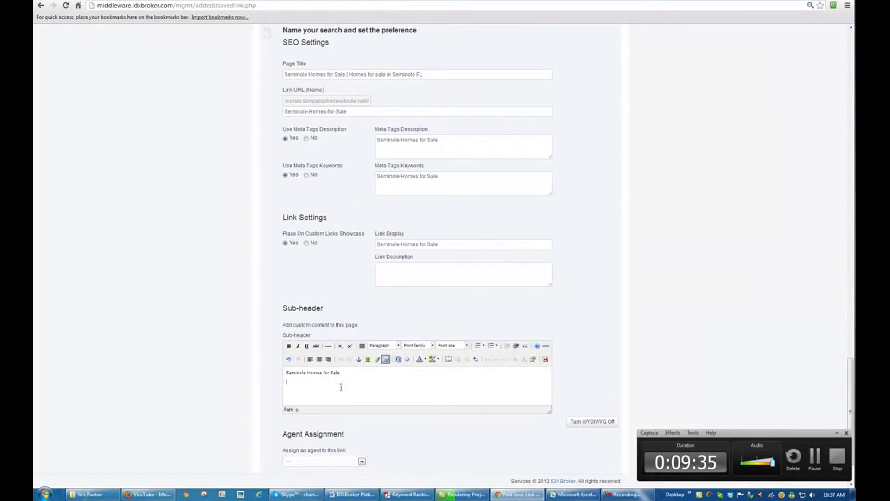
{"action": "left_click", "coordinate": [151, 0]}
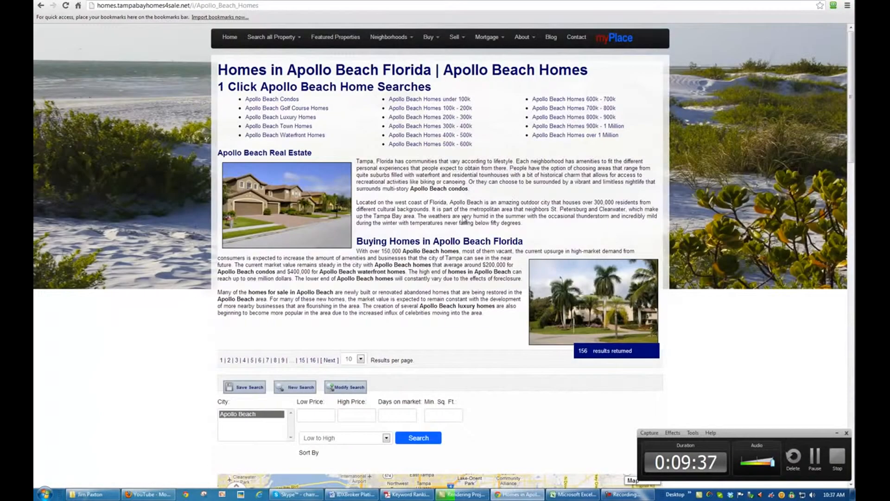
{"action": "scroll", "coordinate": [495, 205], "scroll_direction": "down", "scroll_amount": 5}
{"action": "scroll", "coordinate": [651, 197], "scroll_direction": "down", "scroll_amount": 2}
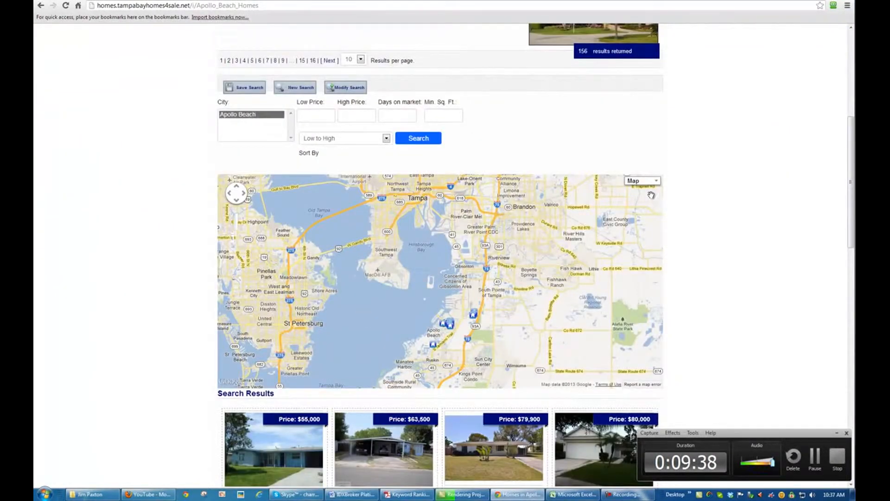
Review the Apollo Beach page's map and headings, and check the main keyword across the saved link form's title, URL, meta tags and sub-header.
{"action": "scroll", "coordinate": [851, 176], "scroll_direction": "down", "scroll_amount": 1}
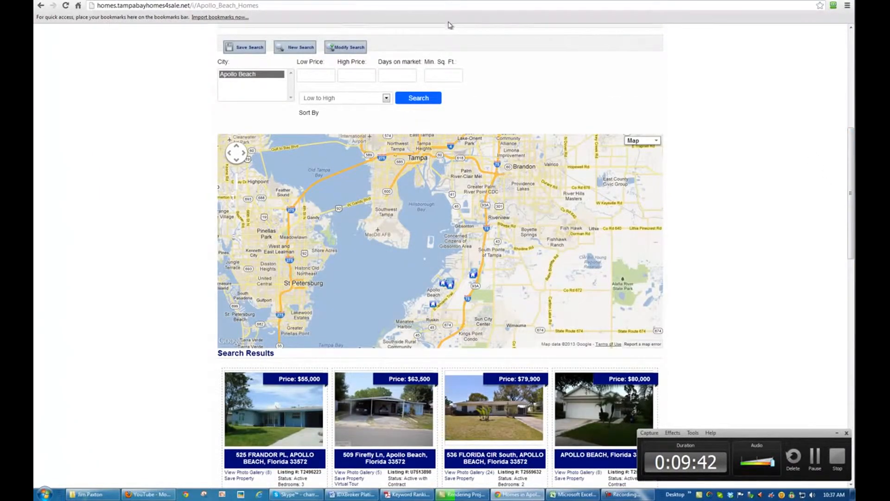
{"action": "scroll", "coordinate": [534, 92], "scroll_direction": "up", "scroll_amount": 7}
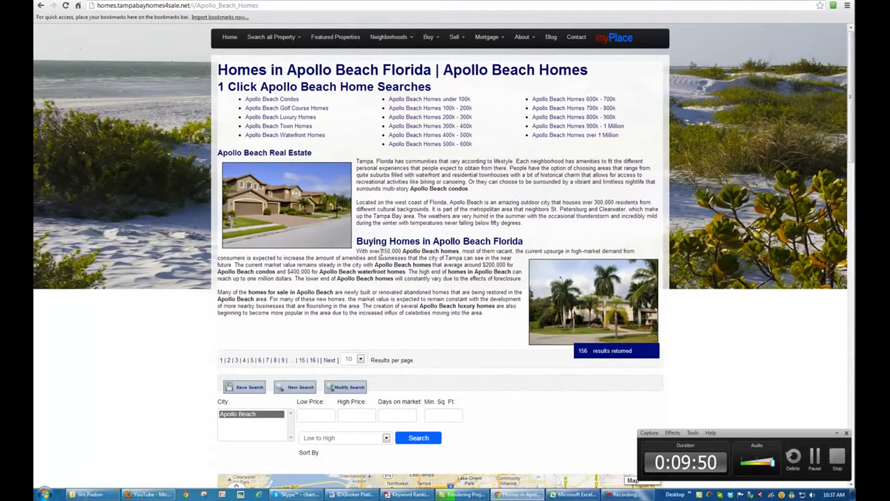
{"action": "left_click", "coordinate": [83, 0]}
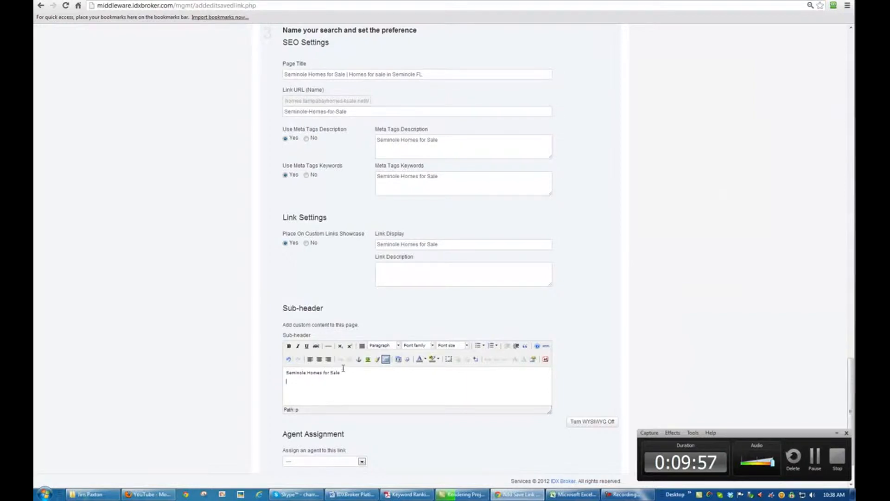
{"action": "triple_click", "coordinate": [284, 371]}
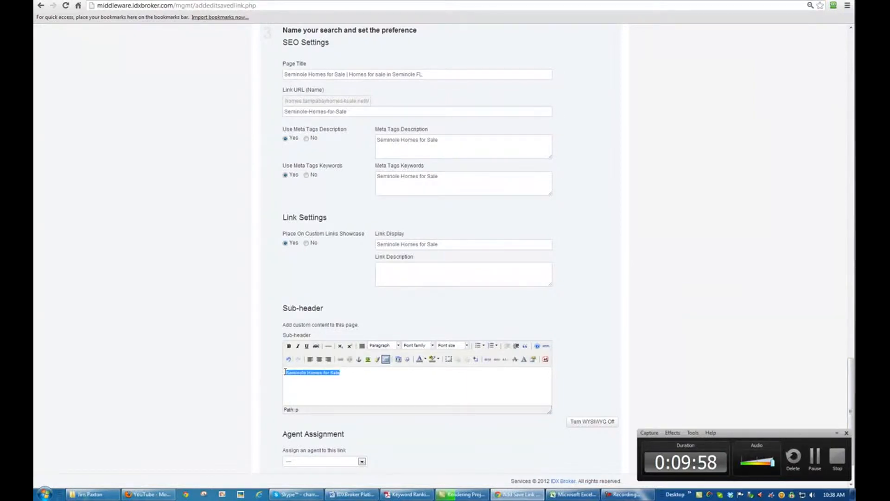
{"action": "left_click", "coordinate": [292, 76]}
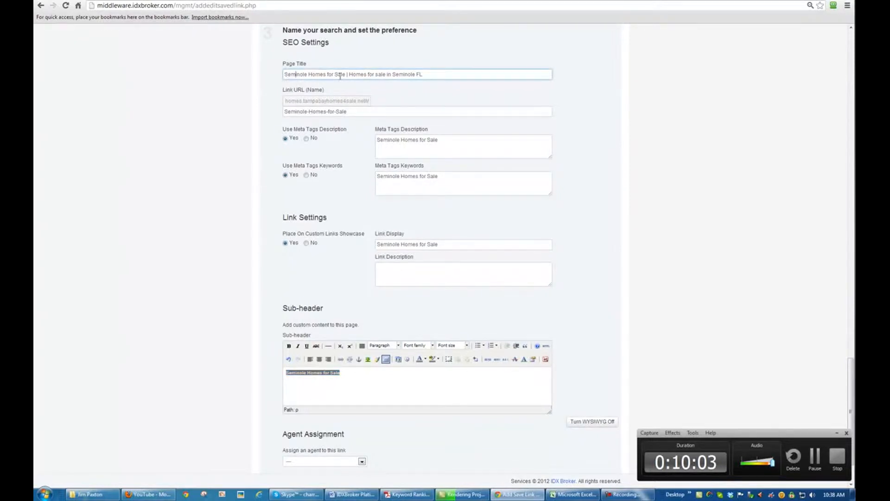
{"action": "triple_click", "coordinate": [350, 112]}
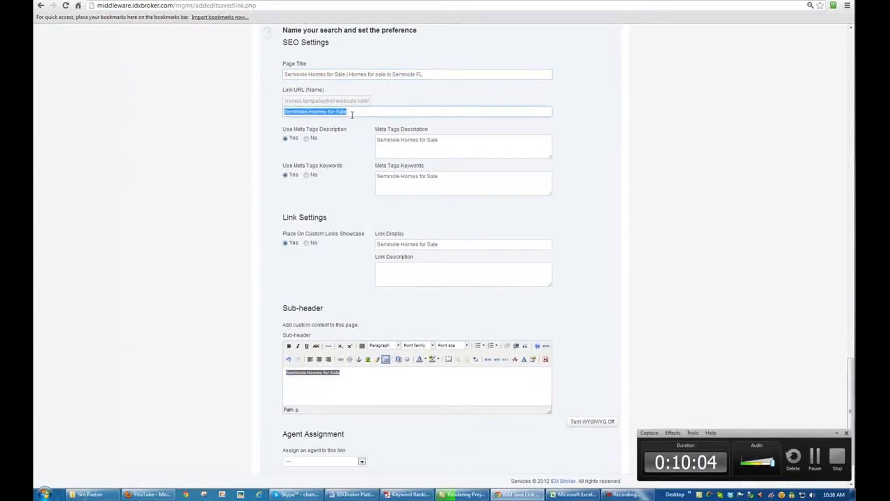
{"action": "left_click_drag", "start_coordinate": [377, 140], "coordinate": [433, 140]}
{"action": "triple_click", "coordinate": [437, 176]}
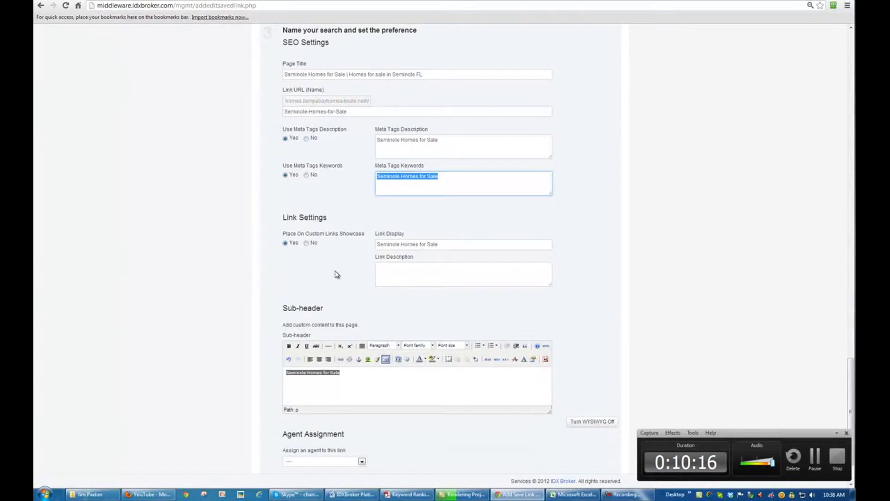
{"action": "left_click", "coordinate": [303, 373]}
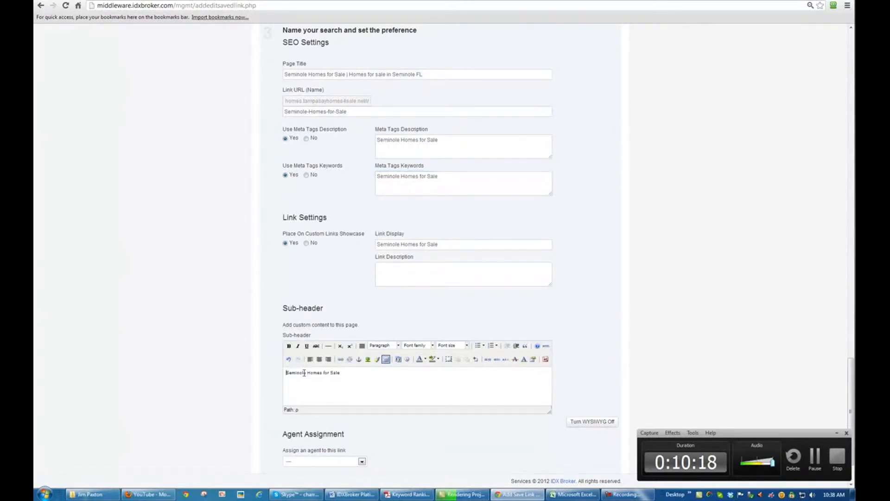
{"action": "left_click", "coordinate": [344, 373]}
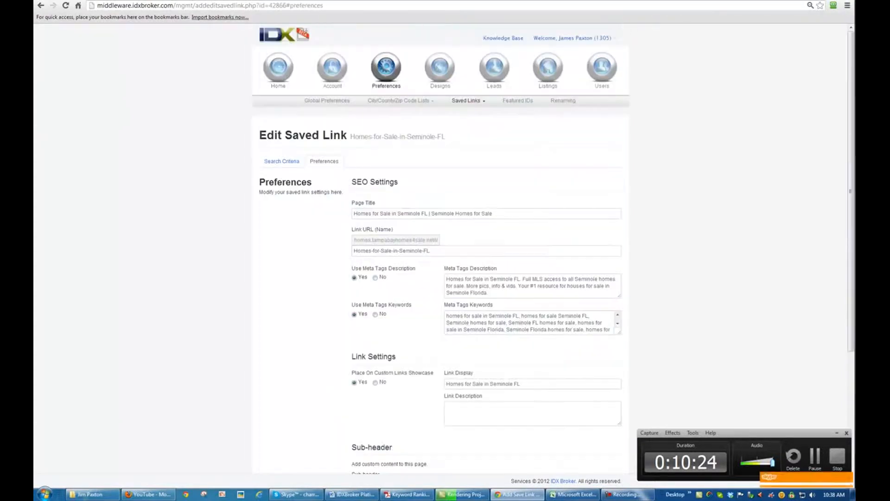
Copy the description text from "Full MLS access" onward in the existing Homes-for-Sale-in-Seminole-FL link and append it to the new link's meta tags description.
{"action": "left_click_drag", "start_coordinate": [508, 294], "coordinate": [522, 279]}
{"action": "key", "text": "ctrl+c"}
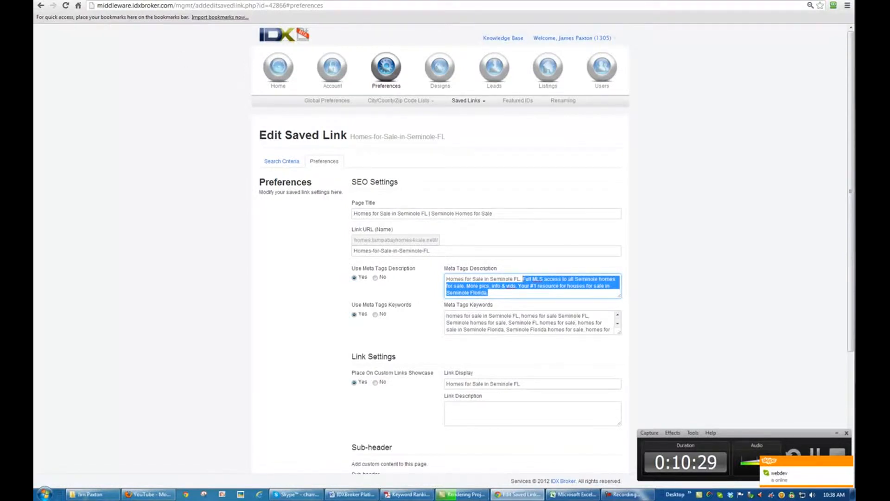
{"action": "left_click", "coordinate": [446, 145]}
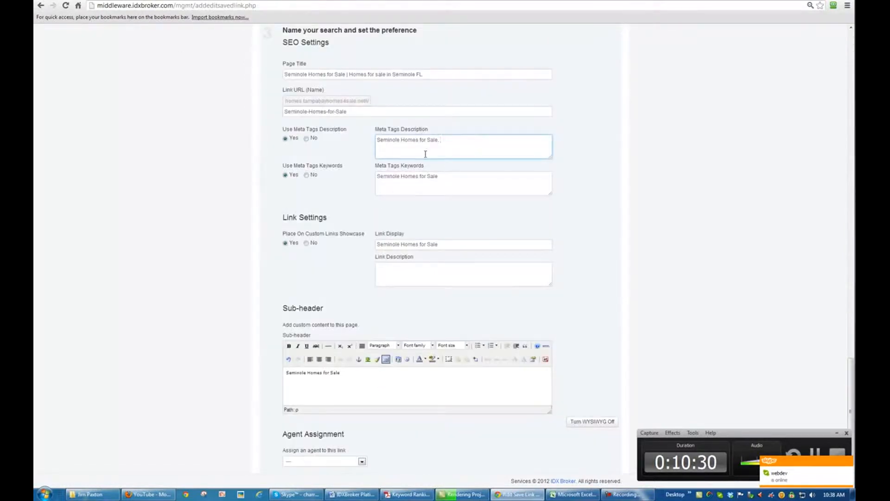
{"action": "key", "text": "ctrl+v"}
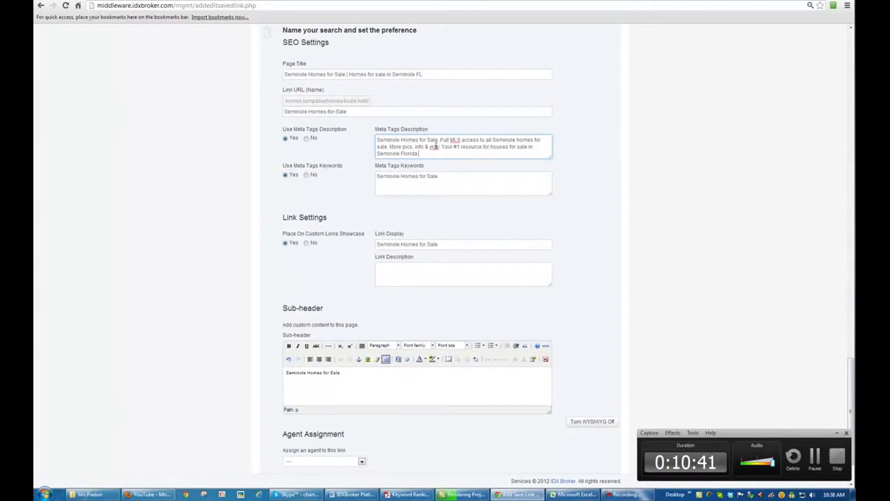
Reword the first phrase of the appended meta description text to "Full MLS access to all homes for sale in Seminole FL.".
{"action": "left_click", "coordinate": [493, 140]}
{"action": "type", "text": "homes for sale "}
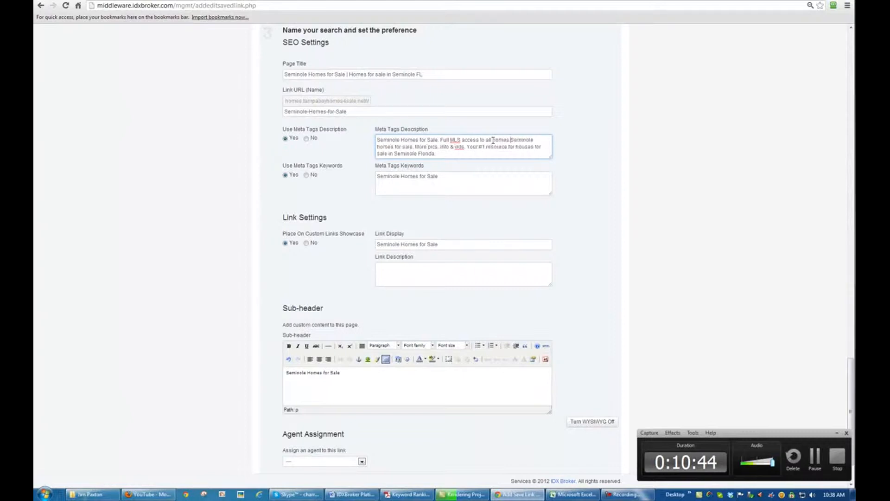
{"action": "type", "text": "in"}
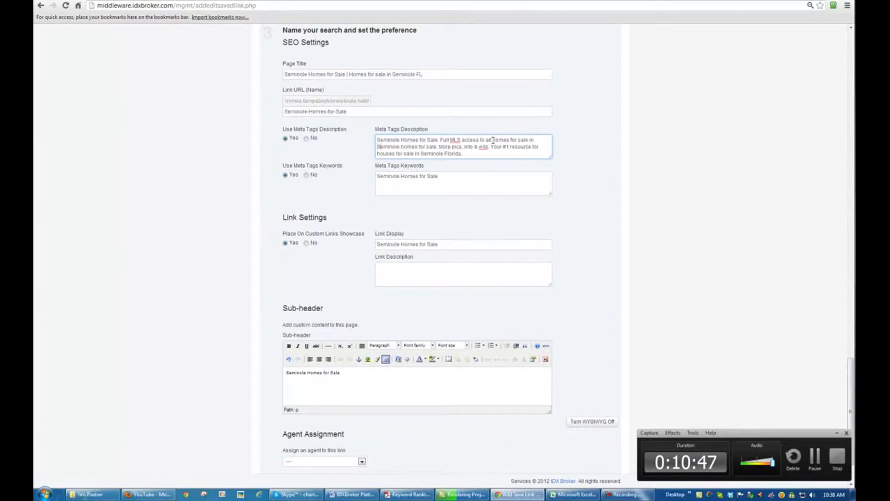
{"action": "key", "text": "Right"}
{"action": "key", "text": "Right"}
{"action": "key", "text": "Right"}
{"action": "key", "text": "Right"}
{"action": "key", "text": "Right"}
{"action": "type", "text": "FL"}
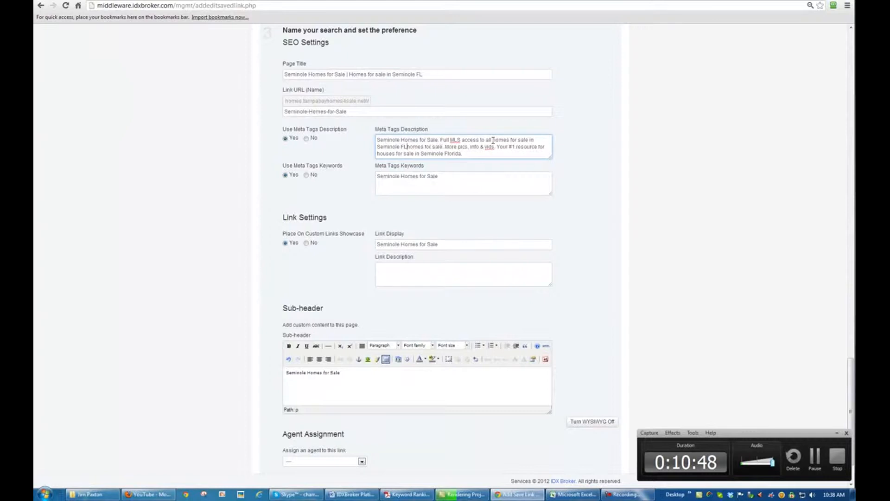
{"action": "key", "text": "Delete"}
{"action": "key", "text": "Delete"}
{"action": "key", "text": "Delete"}
{"action": "key", "text": "Delete"}
{"action": "key", "text": "Delete"}
{"action": "key", "text": "Delete"}
{"action": "key", "text": "Delete"}
{"action": "key", "text": "Delete"}
{"action": "key", "text": "Delete"}
{"action": "key", "text": "Delete"}
{"action": "key", "text": "Delete"}
{"action": "key", "text": "Delete"}
{"action": "key", "text": "Delete"}
{"action": "key", "text": "Delete"}
{"action": "key", "text": "Delete"}
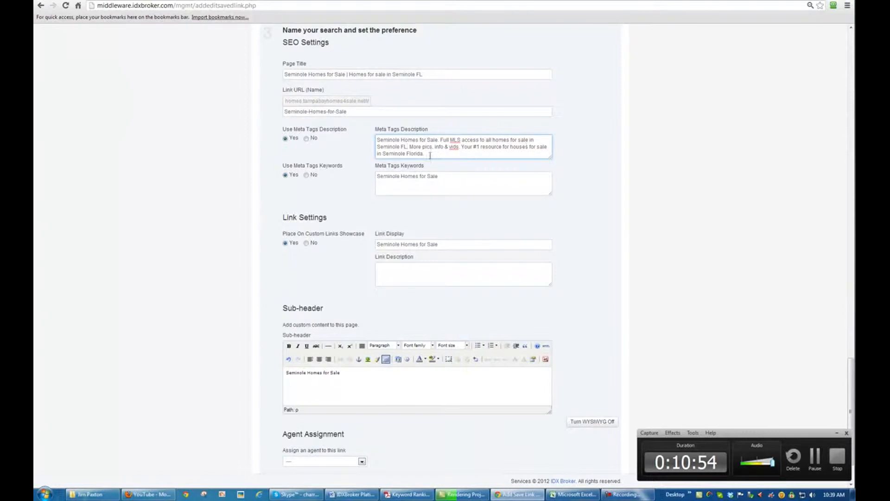
Check the row 3 keyword in the spreadsheet and reword the end of the meta description to "homes for sale Seminole Florida".
{"action": "left_click_drag", "start_coordinate": [529, 147], "coordinate": [510, 147]}
{"action": "left_click", "coordinate": [571, 494]}
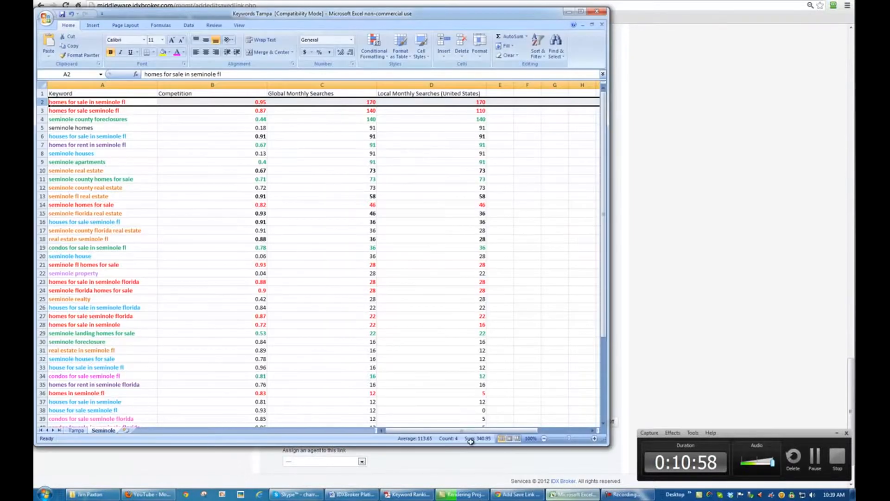
{"action": "left_click", "coordinate": [92, 110]}
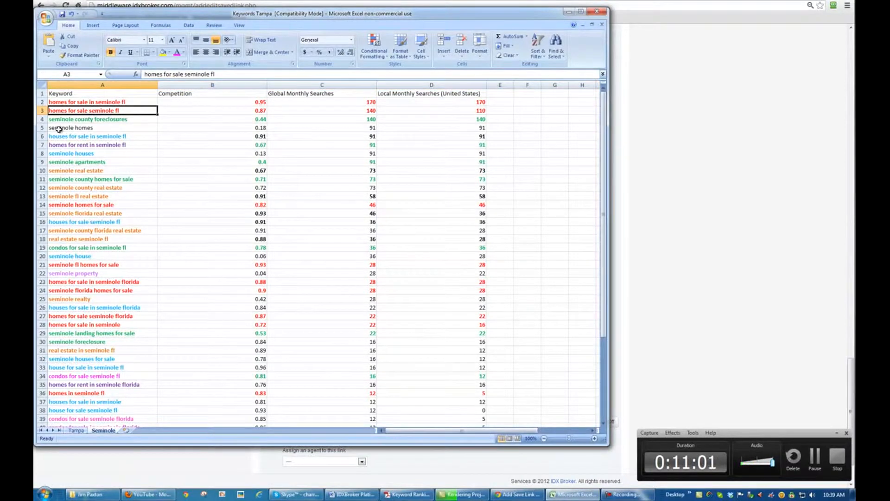
{"action": "key", "text": "alt+Tab"}
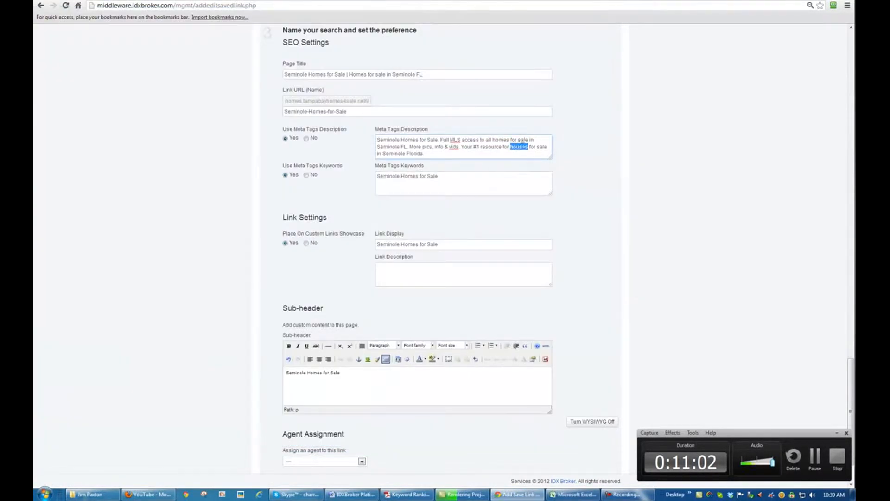
{"action": "type", "text": "for"}
{"action": "key", "text": "Delete"}
{"action": "key", "text": "Delete"}
{"action": "key", "text": "Delete"}
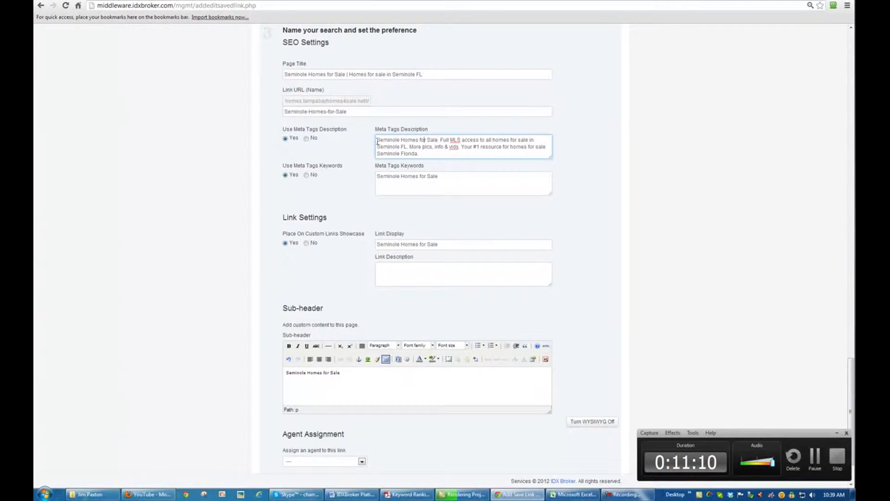
Compare the keyword phrases in the meta tags description with rows 2, 3 and 14 of the keyword spreadsheet.
{"action": "left_click_drag", "start_coordinate": [377, 141], "coordinate": [437, 140]}
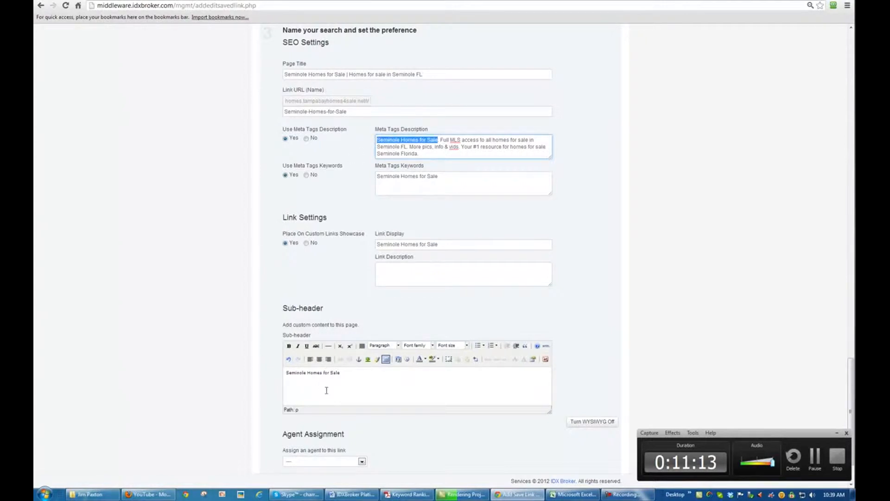
{"action": "left_click", "coordinate": [439, 140]}
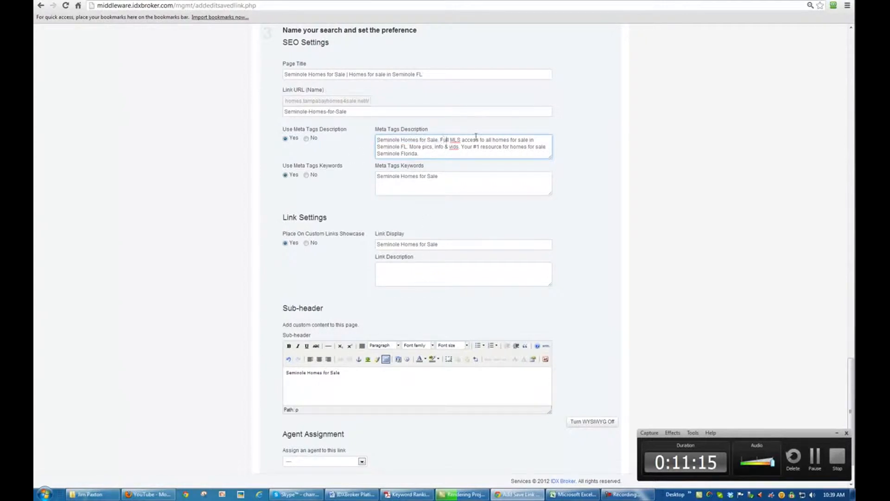
{"action": "left_click_drag", "start_coordinate": [492, 140], "coordinate": [408, 147]}
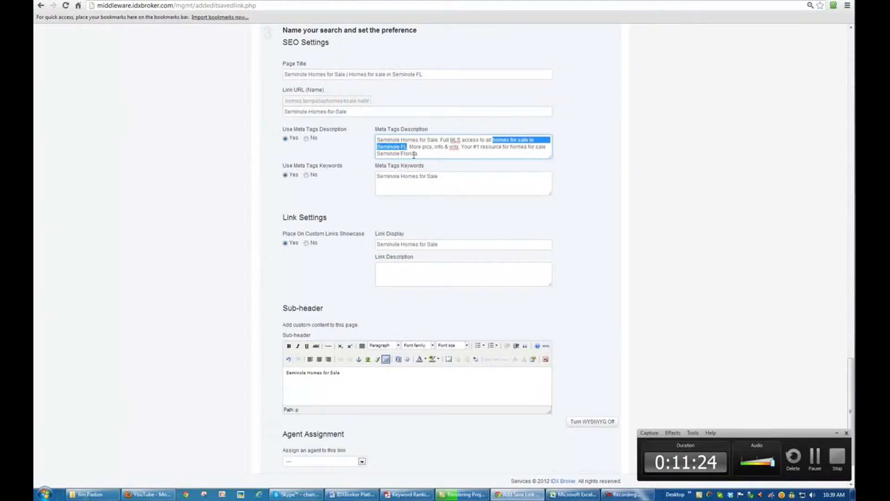
{"action": "key", "text": "alt+Tab"}
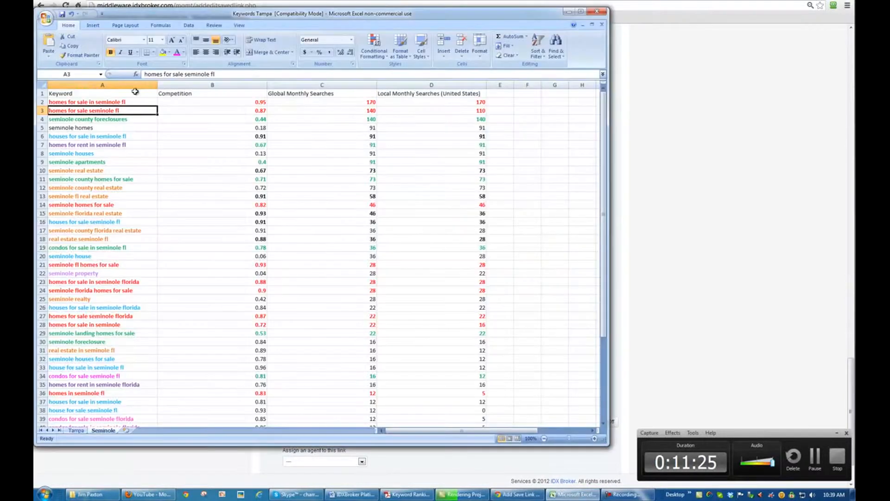
{"action": "left_click", "coordinate": [42, 110]}
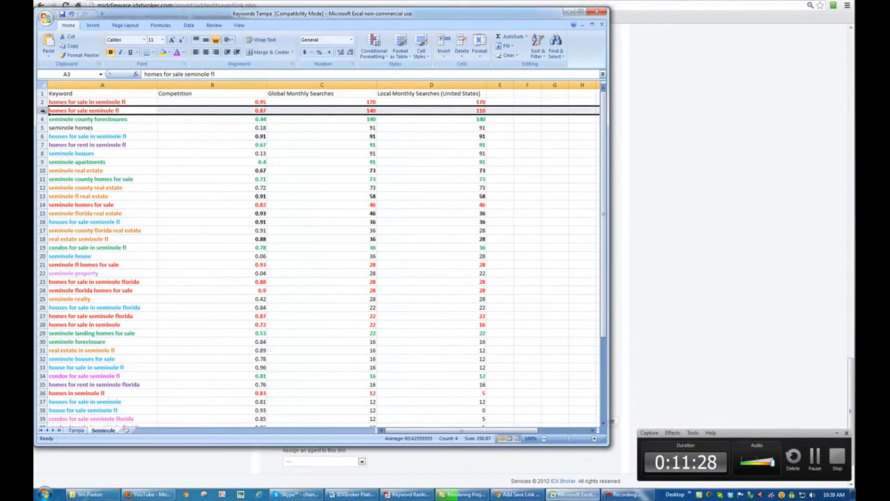
{"action": "left_click", "coordinate": [43, 204]}
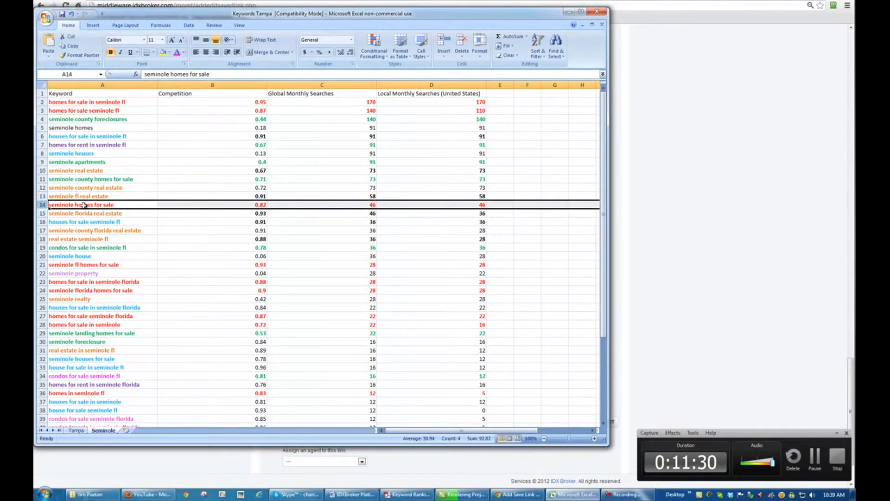
{"action": "left_click", "coordinate": [95, 100]}
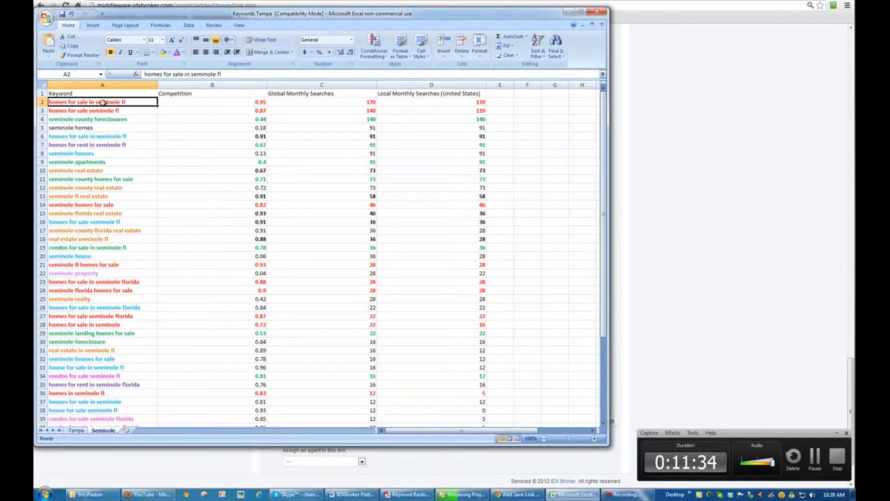
{"action": "key", "text": "alt+Tab"}
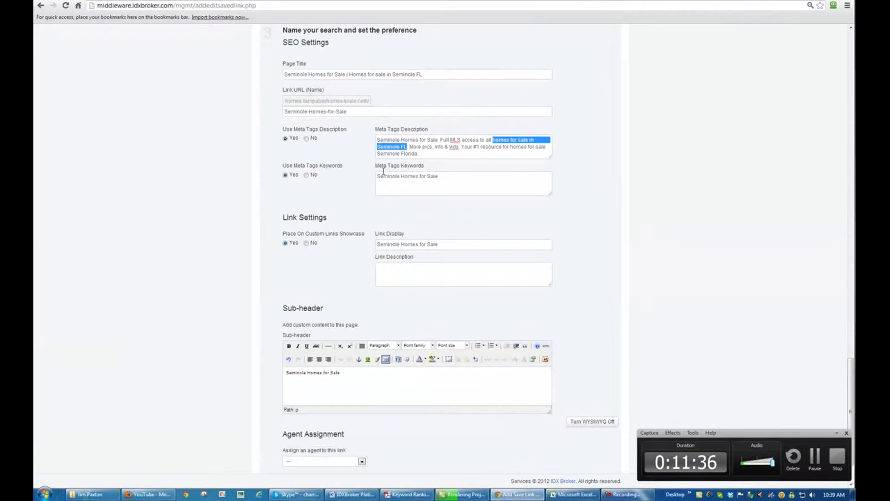
{"action": "left_click", "coordinate": [432, 154]}
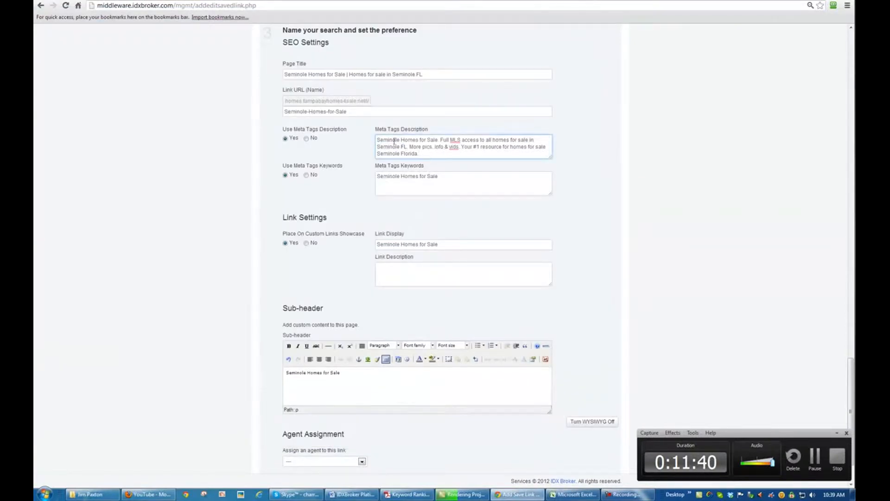
Append the second title keyword, "Homes for sale in Seminole FL", to the meta tags keywords after a comma.
{"action": "left_click", "coordinate": [445, 178]}
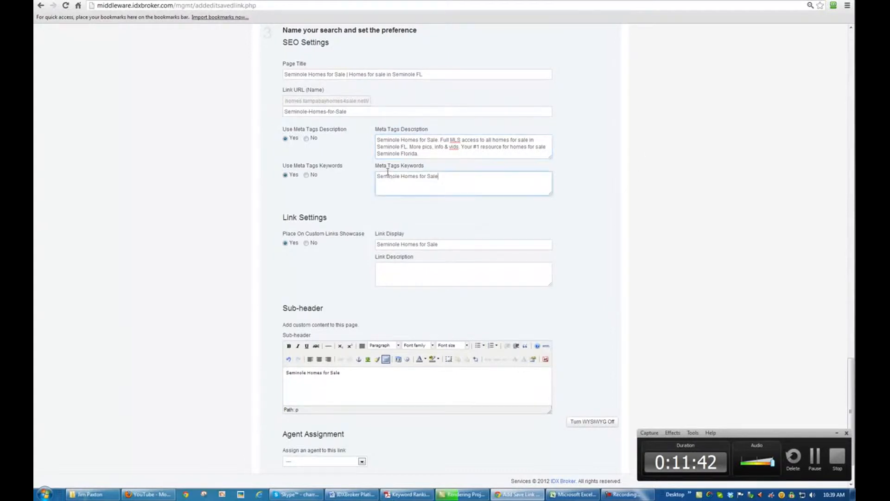
{"action": "type", "text": ","}
{"action": "left_click_drag", "start_coordinate": [424, 74], "coordinate": [352, 74]}
{"action": "key", "text": "ctrl+c"}
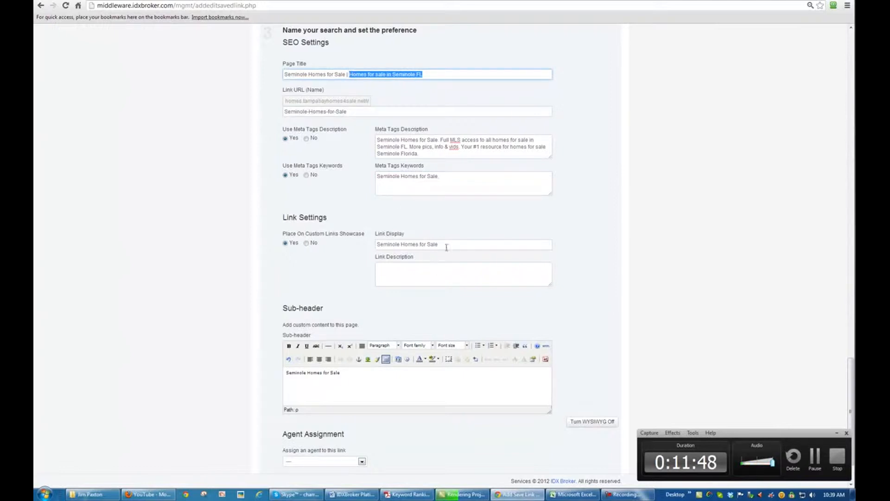
{"action": "left_click", "coordinate": [450, 174]}
{"action": "key", "text": "ctrl+v"}
Copy "homes for sale Seminole Florida" from the meta description and add it to the end of the meta tags keywords.
{"action": "left_click_drag", "start_coordinate": [516, 147], "coordinate": [511, 147]}
{"action": "key", "text": "ctrl+c"}
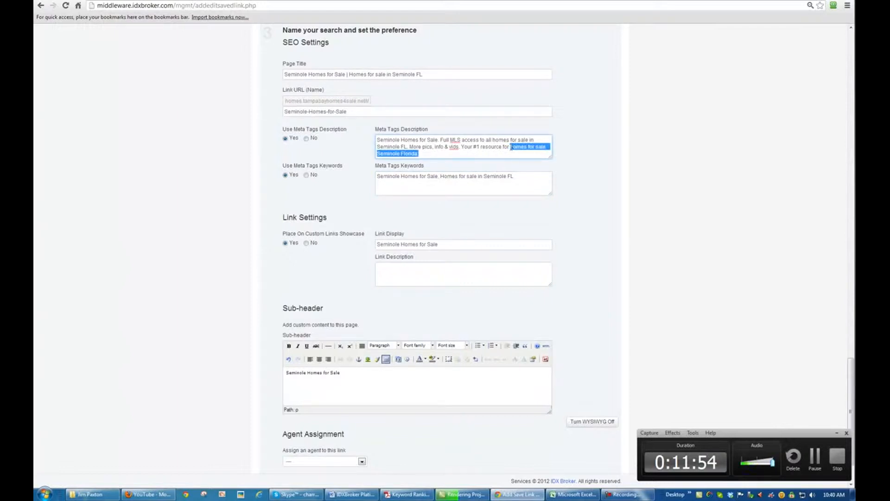
{"action": "left_click", "coordinate": [515, 177]}
{"action": "left_click", "coordinate": [514, 176]}
{"action": "key", "text": "ctrl+v"}
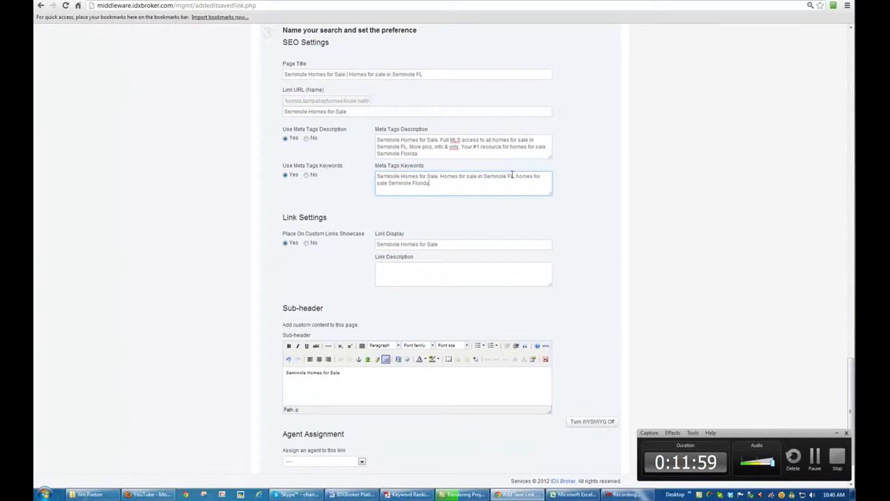
Check the row 21 keyword in the spreadsheet and append "Seminole FL homes for Sale" to the meta tags keywords with separating commas.
{"action": "key", "text": "alt+Tab"}
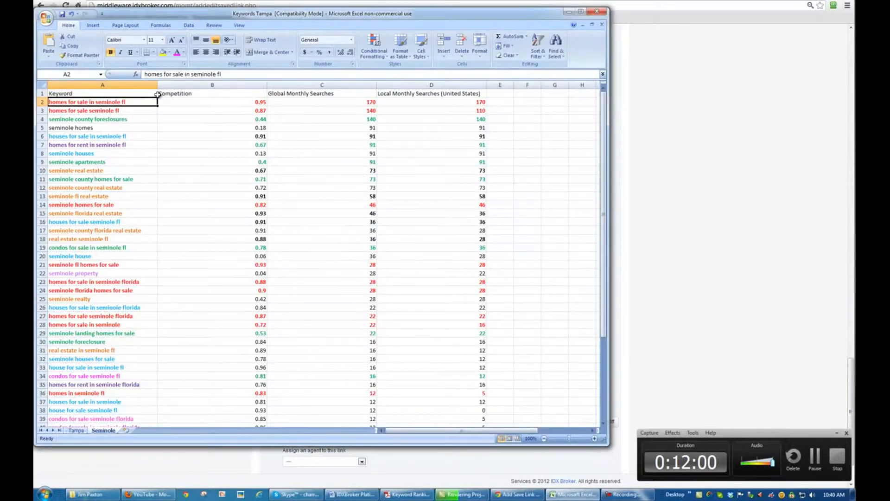
{"action": "left_click", "coordinate": [85, 205]}
{"action": "scroll", "coordinate": [90, 204], "scroll_direction": "down", "scroll_amount": 2}
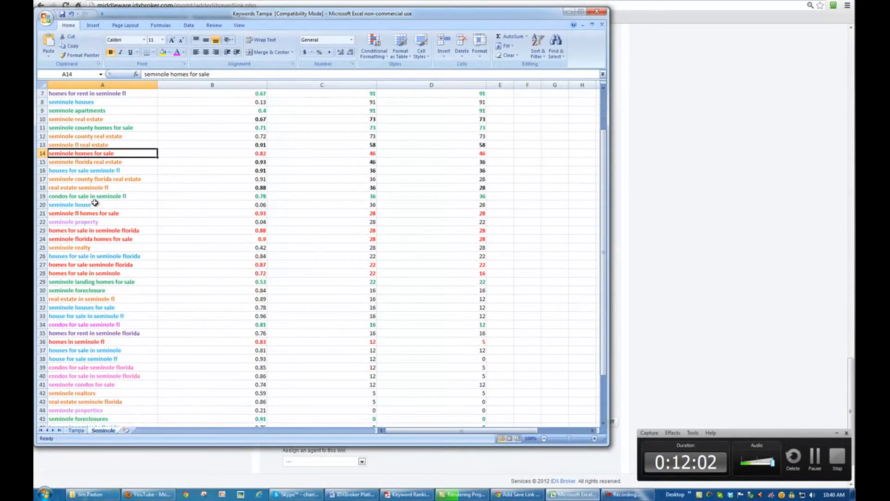
{"action": "left_click", "coordinate": [83, 220]}
{"action": "left_click", "coordinate": [81, 215]}
{"action": "key", "text": "alt+Tab"}
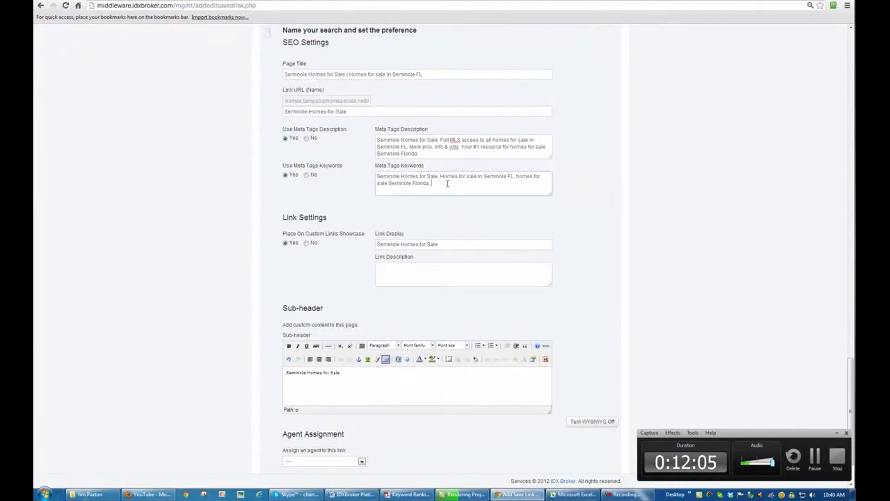
{"action": "type", "text": "ole FL homes for Sale,"}
Look up the row 23 keyword in the spreadsheet and append "Homes for sale in Seminole Florida," to the meta tags keywords.
{"action": "key", "text": "alt+Tab"}
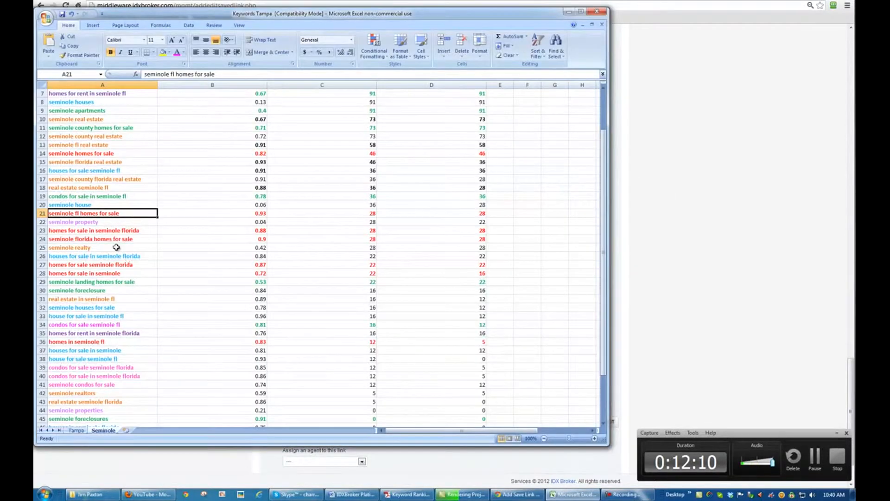
{"action": "left_click", "coordinate": [113, 230]}
{"action": "key", "text": "alt+Tab"}
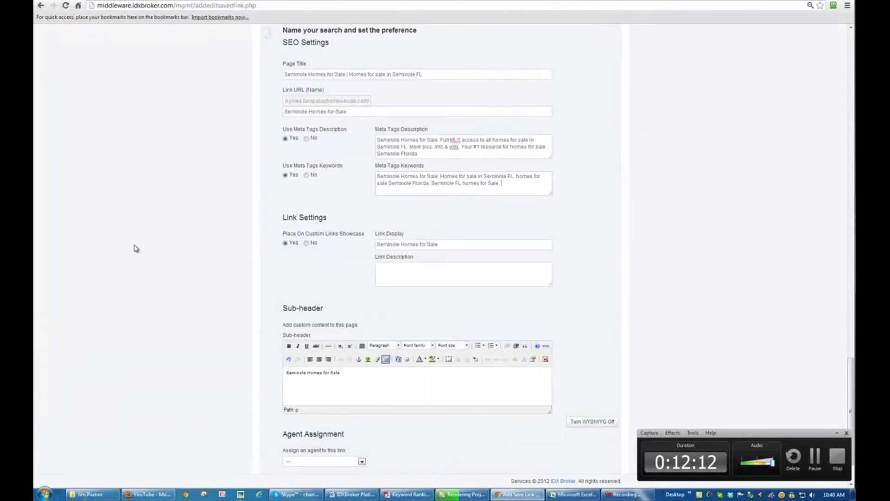
{"action": "type", "text": "e, Hemes for sale in Seminole Florida,"}
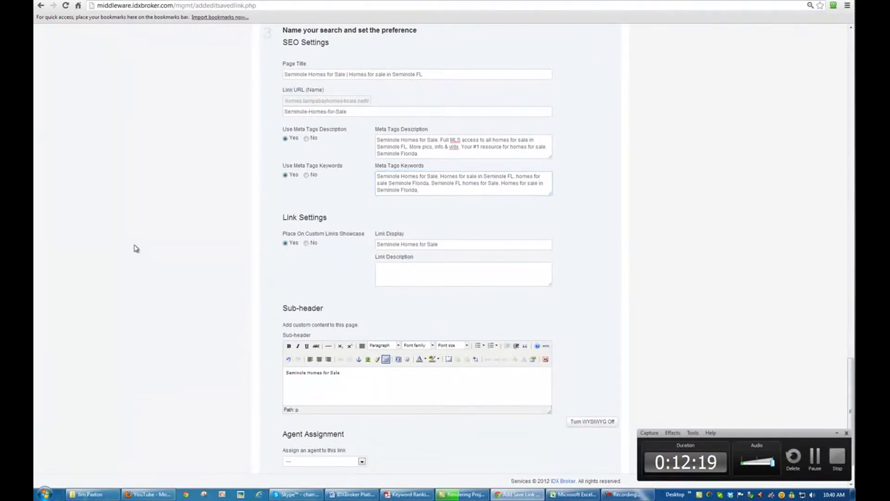
Read the row 24 keyword in the spreadsheet and add "Seminole Florida homes for sale," at the end of the meta tags keywords.
{"action": "left_click", "coordinate": [559, 496]}
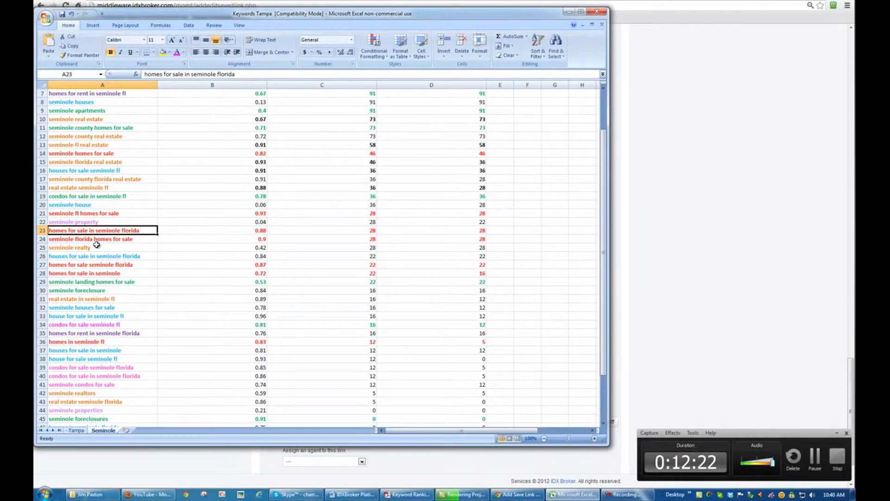
{"action": "key", "text": "alt+Tab"}
{"action": "left_click", "coordinate": [452, 190]}
{"action": "type", "text": "Seminole Florida homes for sale,"}
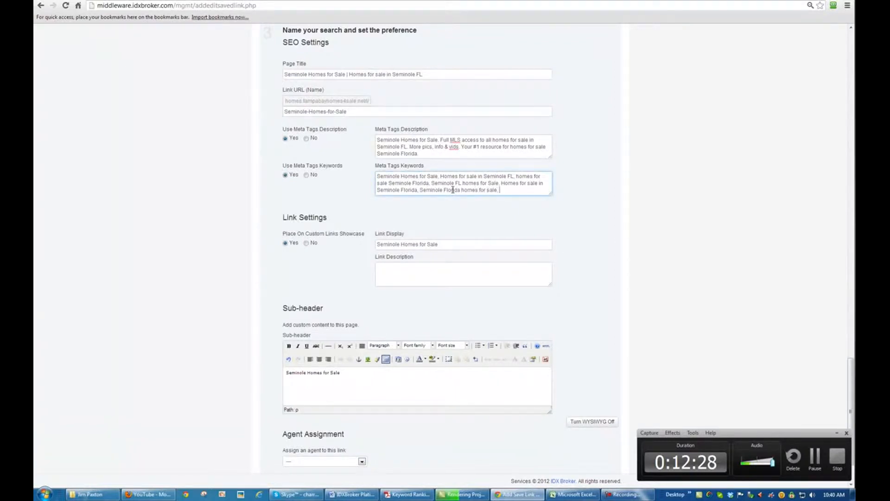
Look up the row 27 keyword in the spreadsheet and append "homes for sale Seminole Florida," to the meta tags keywords.
{"action": "key", "text": "alt+Tab"}
{"action": "left_click", "coordinate": [128, 266]}
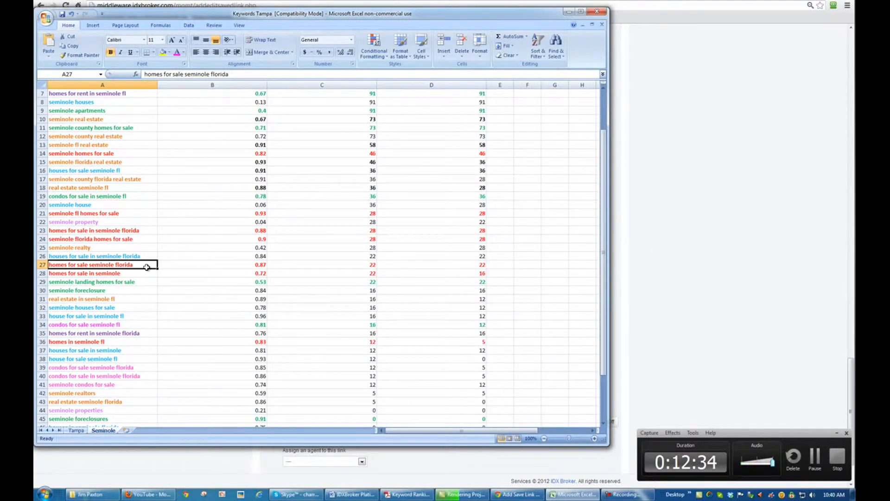
{"action": "key", "text": "alt+Tab"}
{"action": "type", "text": "mes for sale Sem"}
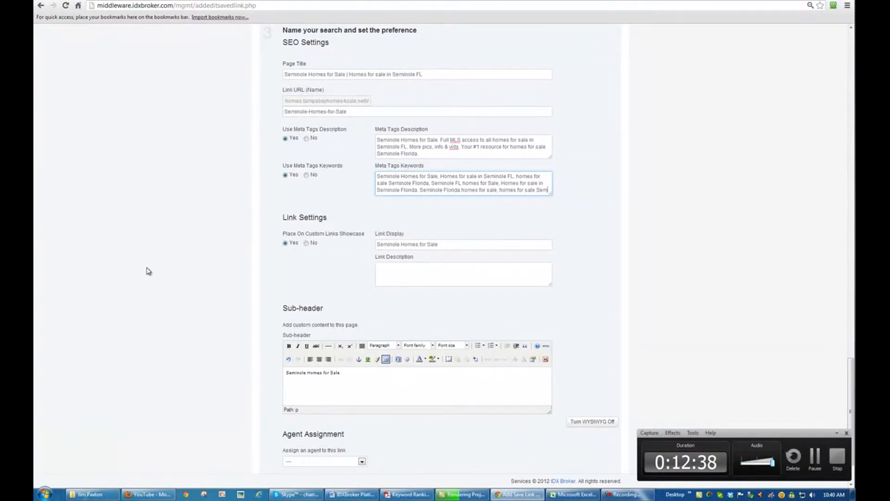
{"action": "type", "text": "inole Florida,"}
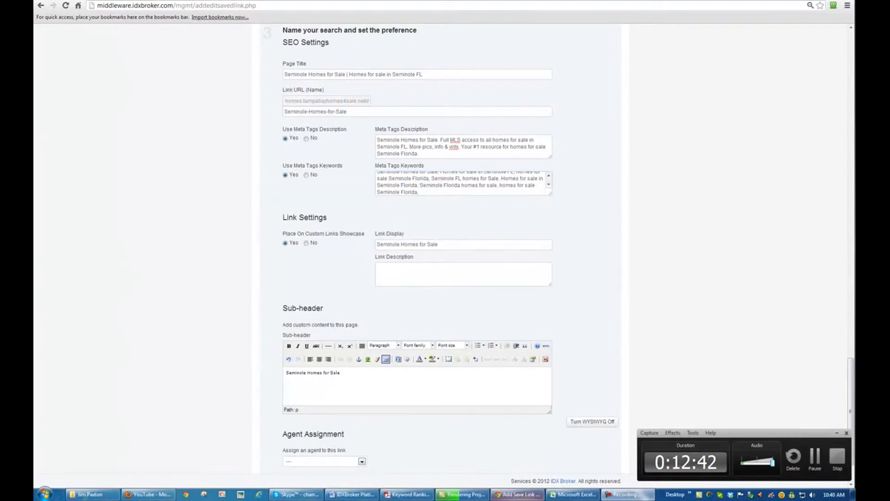
Read the row 28 keyword in the spreadsheet and append "Homes for sale in Seminole" to the meta tags keywords.
{"action": "left_click", "coordinate": [573, 494]}
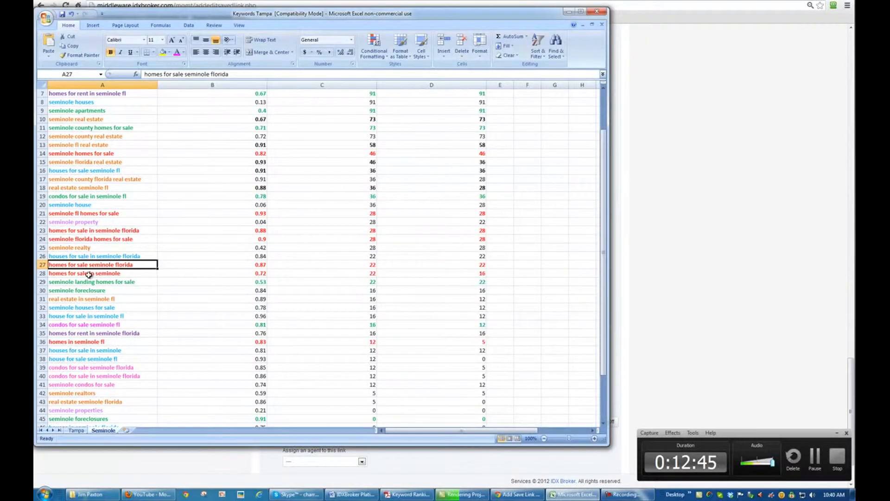
{"action": "key", "text": "alt+Tab"}
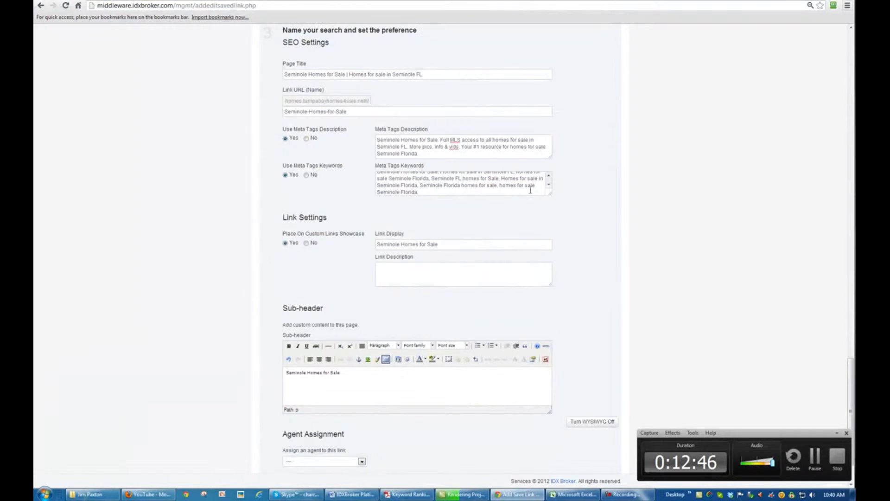
{"action": "left_click", "coordinate": [495, 192]}
{"action": "type", "text": "Homes for sale in Semino"}
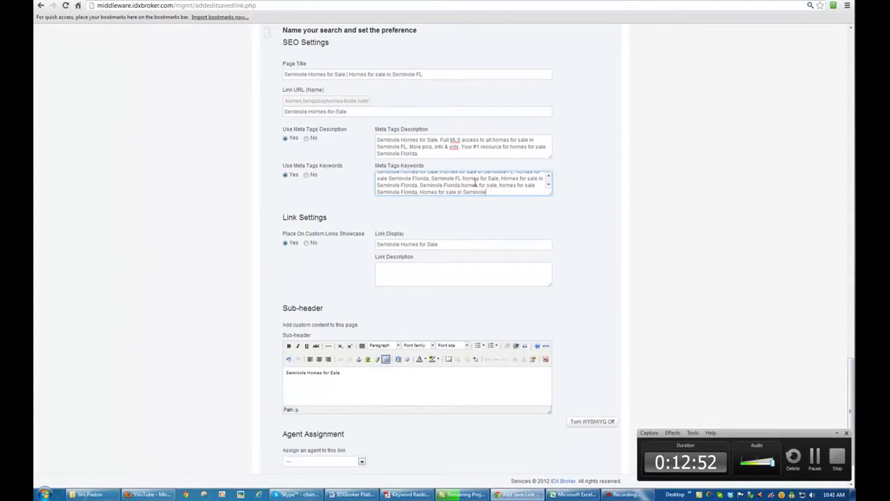
{"action": "type", "text": "le"}
Review the red homes-for-sale keywords in rows 14 to 36 of the spreadsheet to find the ones still missing from the meta keywords.
{"action": "key", "text": "alt+Tab"}
{"action": "scroll", "coordinate": [103, 129], "scroll_direction": "up", "scroll_amount": 2}
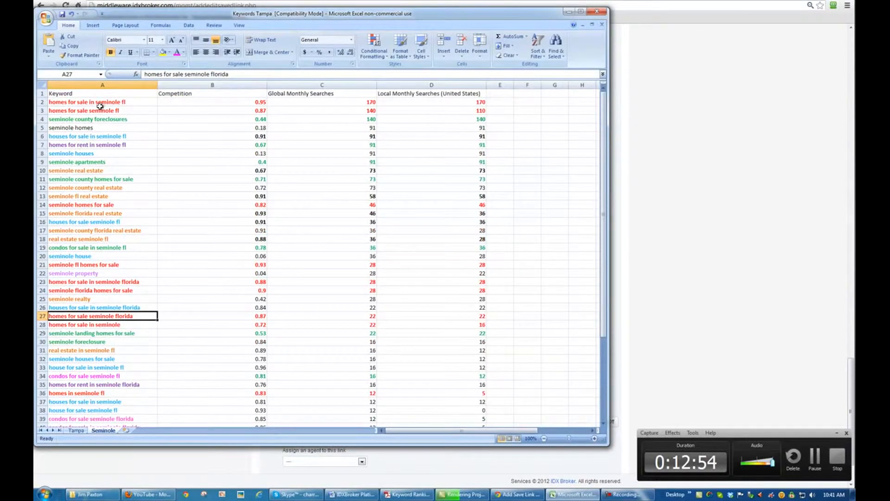
{"action": "left_click", "coordinate": [89, 206]}
{"action": "left_click", "coordinate": [95, 266]}
{"action": "left_click", "coordinate": [96, 282]}
{"action": "left_click", "coordinate": [98, 290]}
{"action": "left_click", "coordinate": [99, 318]}
{"action": "left_click", "coordinate": [99, 324]}
{"action": "scroll", "coordinate": [155, 299], "scroll_direction": "down", "scroll_amount": 3}
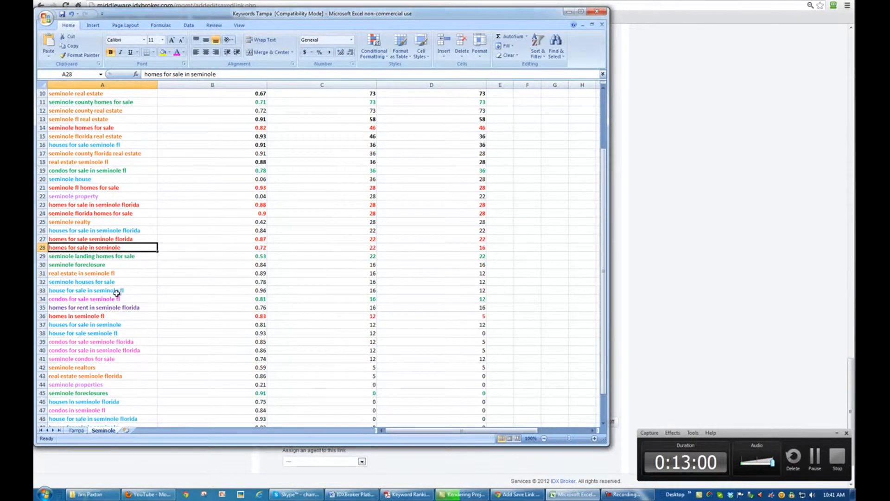
{"action": "scroll", "coordinate": [116, 292], "scroll_direction": "down", "scroll_amount": 2}
{"action": "left_click", "coordinate": [107, 265]}
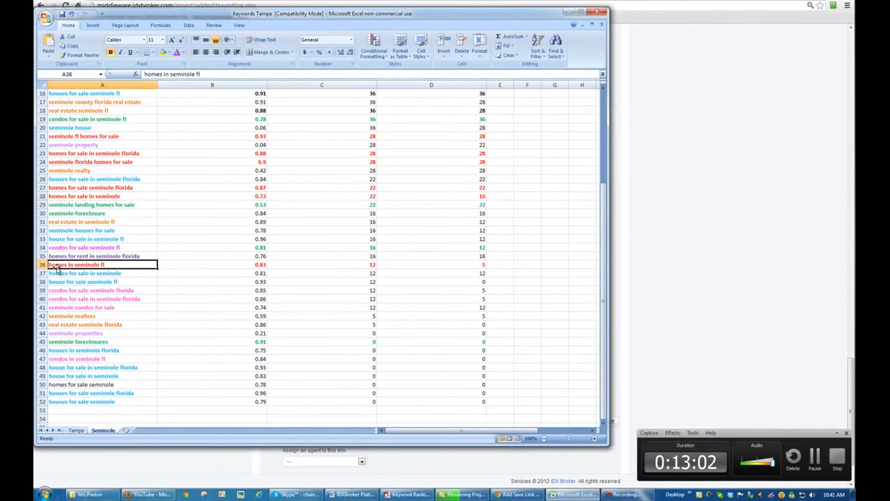
{"action": "key", "text": "alt"}
Color the row 50 keyword "homes for sale seminole" red in the spreadsheet.
{"action": "left_click", "coordinate": [107, 386]}
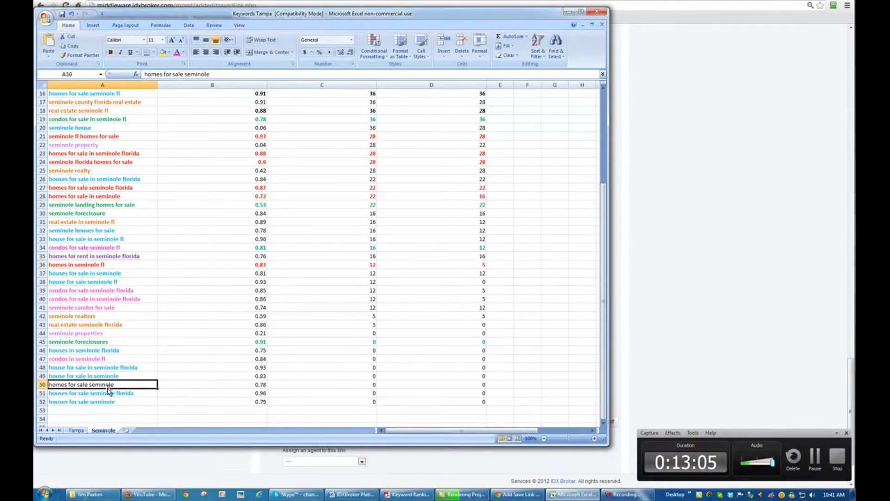
{"action": "left_click", "coordinate": [184, 55]}
{"action": "left_click", "coordinate": [185, 128]}
Check the row 36 keyword and append "Homes in Seminole FL" and "Homes for sale Seminole" to the meta tags keywords, separated by commas.
{"action": "left_click", "coordinate": [104, 266]}
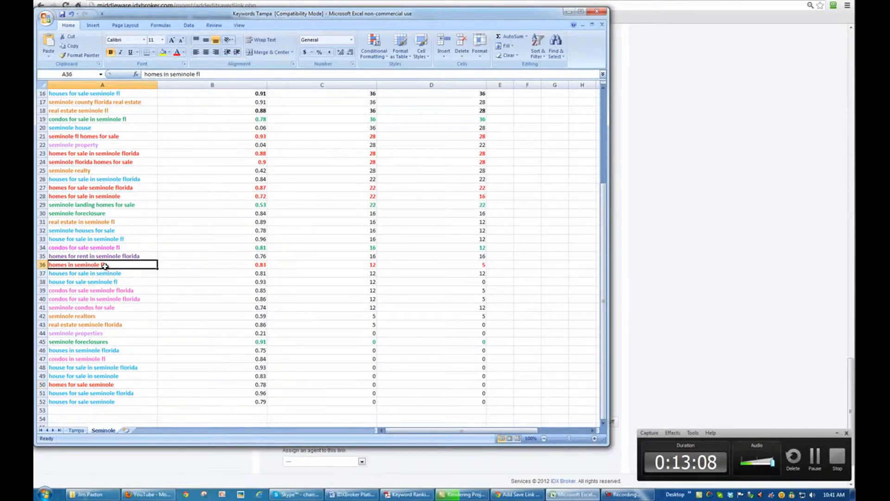
{"action": "left_click", "coordinate": [663, 271]}
{"action": "type", "text": ", "}
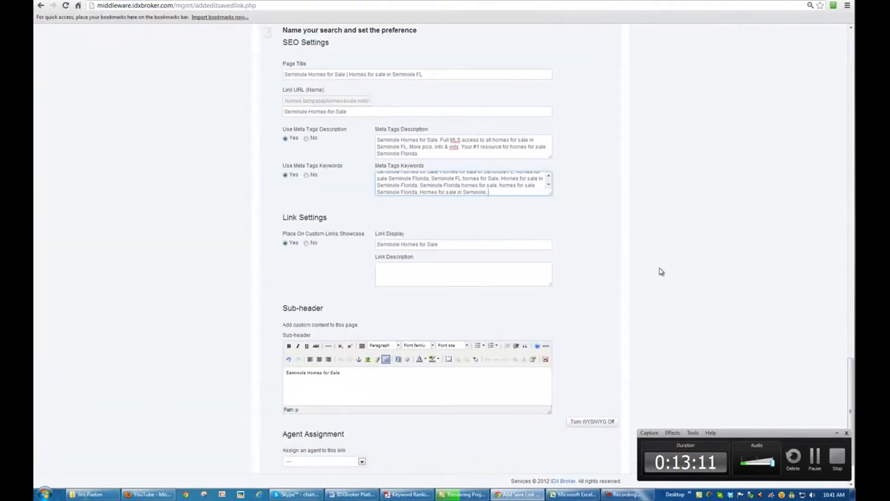
{"action": "type", "text": "Homes in Seminole"}
{"action": "key", "text": "alt+Tab"}
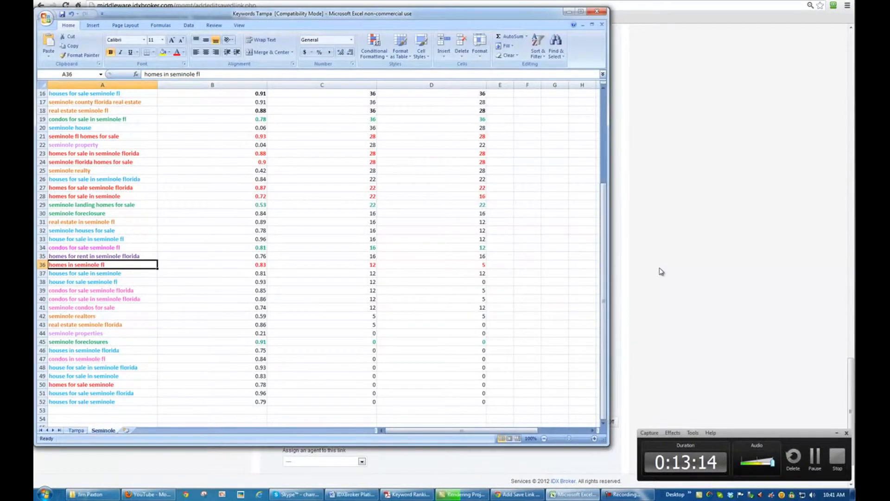
{"action": "key", "text": "alt+Tab"}
{"action": "type", "text": "FL, Homes fo"}
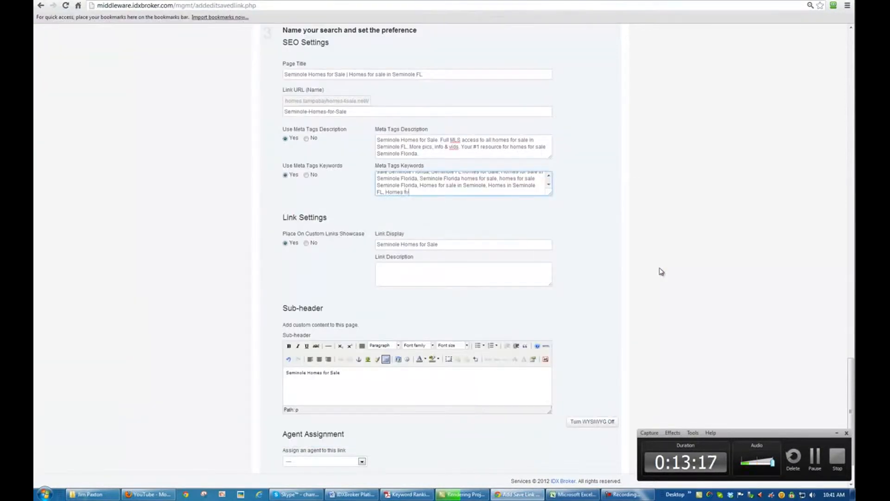
{"action": "type", "text": "r Sale Seminole"}
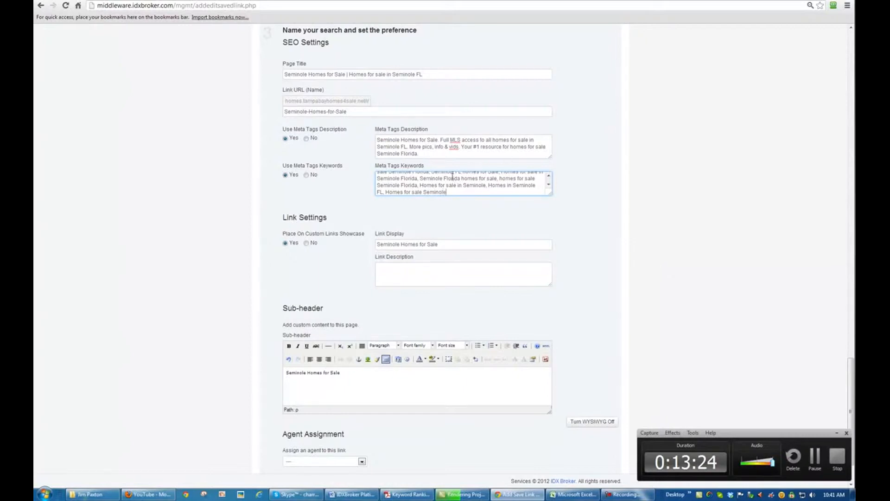
Review the full text of the meta tags description in the SEO settings.
{"action": "scroll", "coordinate": [453, 179], "scroll_direction": "up", "scroll_amount": 3}
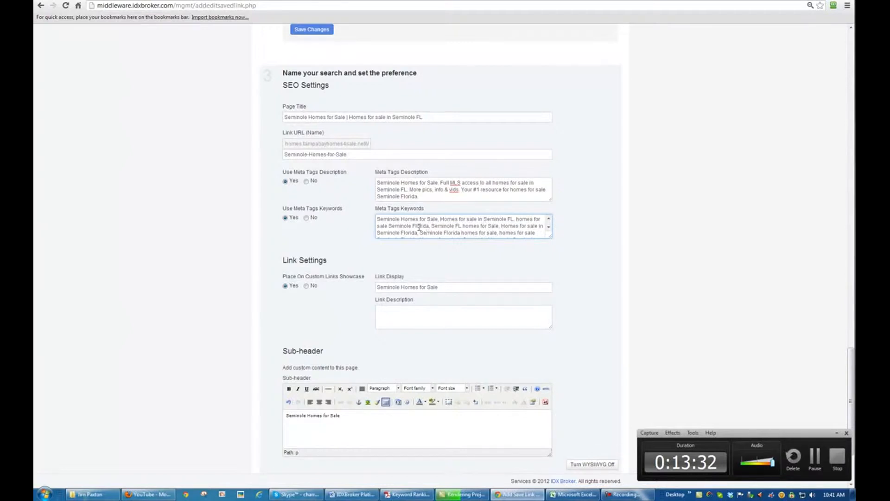
{"action": "left_click", "coordinate": [387, 183]}
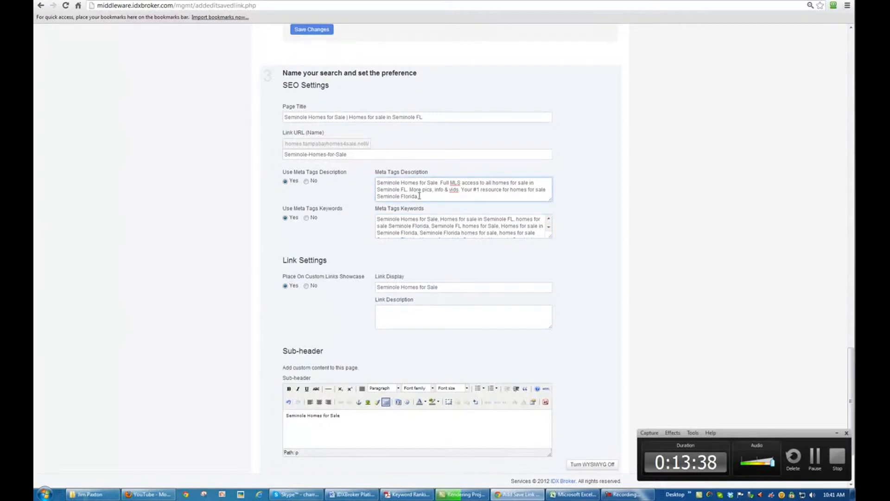
{"action": "key", "text": "ctrl+a"}
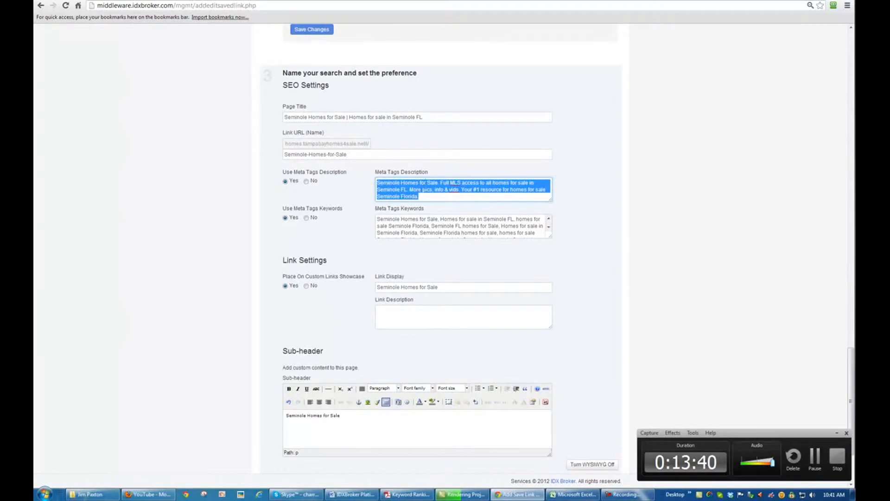
{"action": "left_click", "coordinate": [425, 183]}
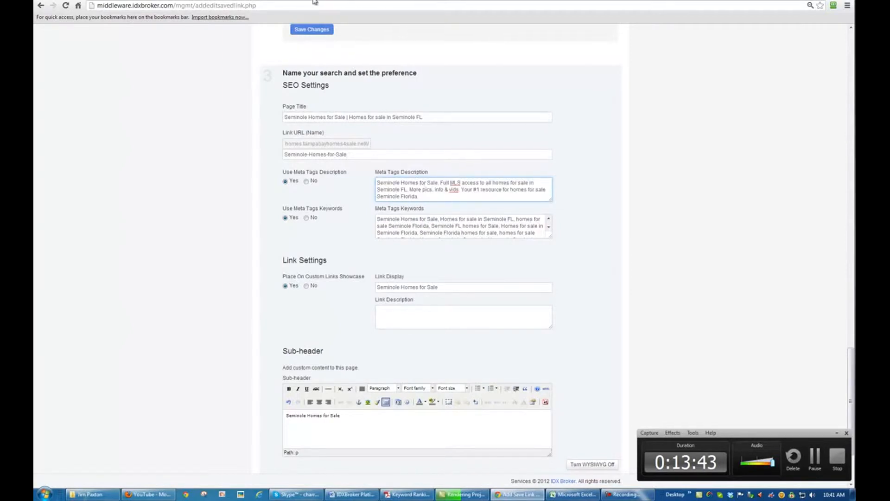
Search Google for "homes for sale in seminole fl" in a new browser tab.
{"action": "key", "text": "ctrl+t"}
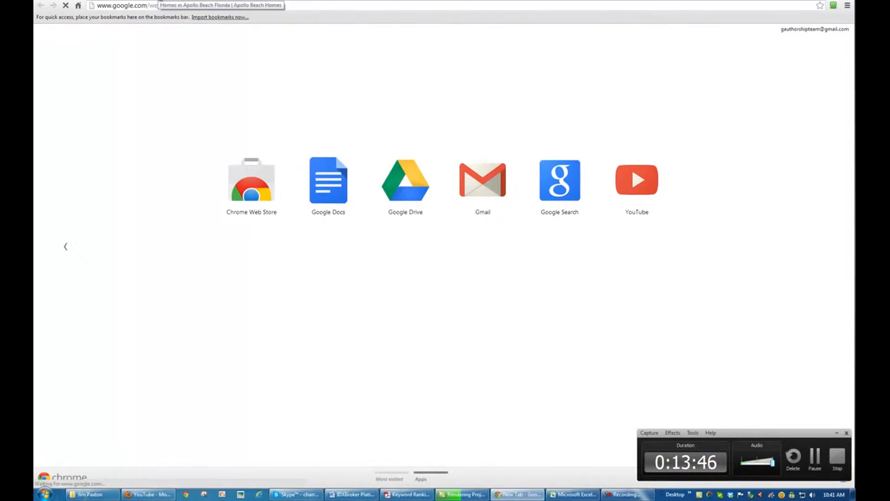
{"action": "left_click", "coordinate": [334, 162]}
{"action": "type", "text": "homes for s"}
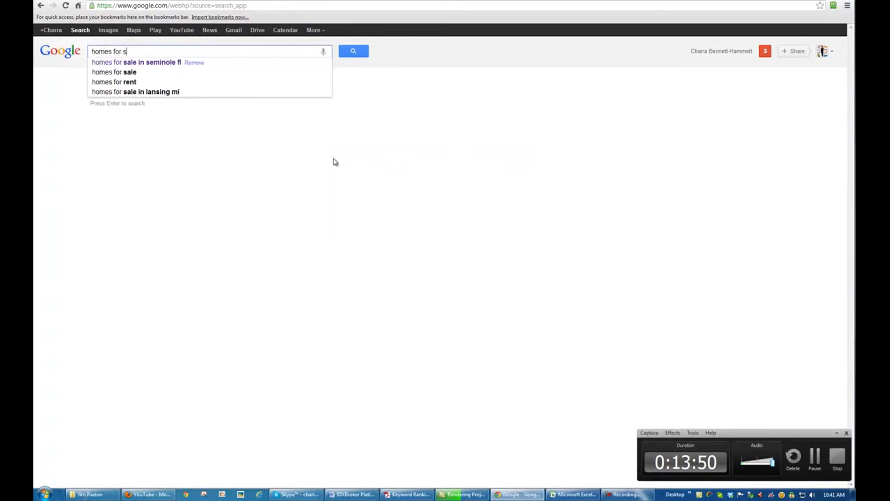
{"action": "type", "text": "ale in seminole fl"}
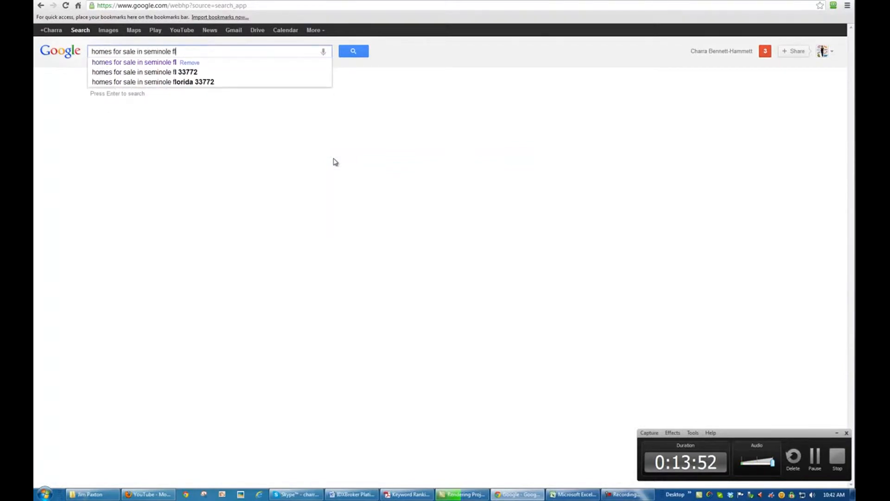
{"action": "key", "text": "Return"}
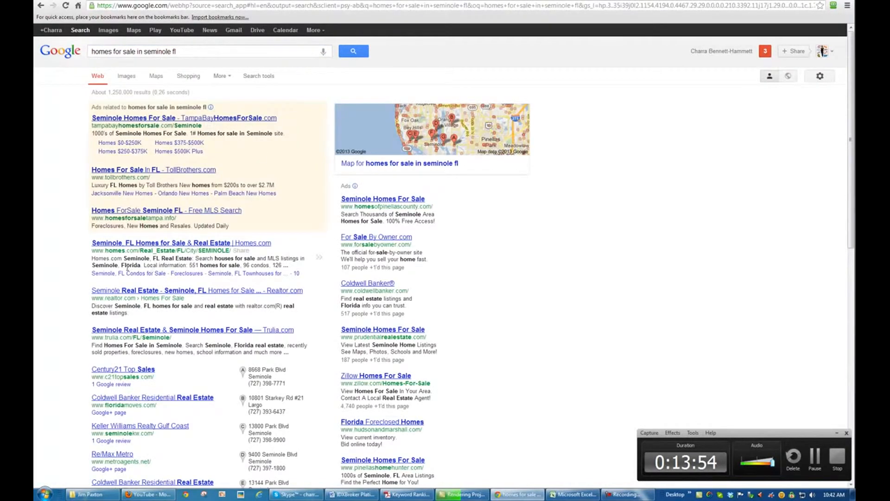
Copy the Homes.com result's description into a new Microsoft Word document and open its word count statistics.
{"action": "left_click_drag", "start_coordinate": [286, 267], "coordinate": [98, 259]}
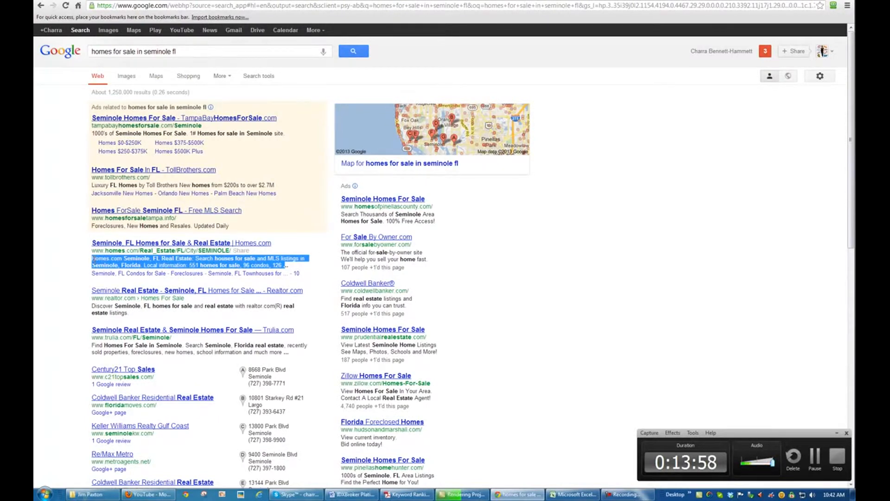
{"action": "left_click", "coordinate": [45, 493]}
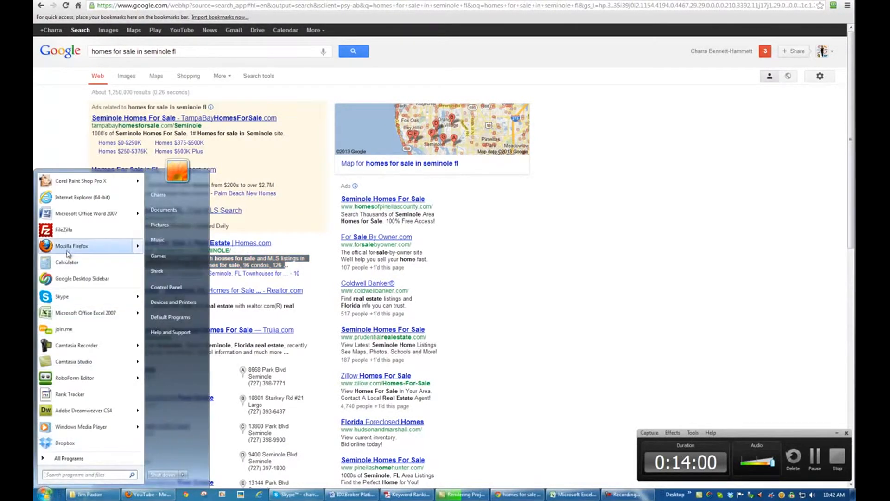
{"action": "left_click", "coordinate": [79, 213]}
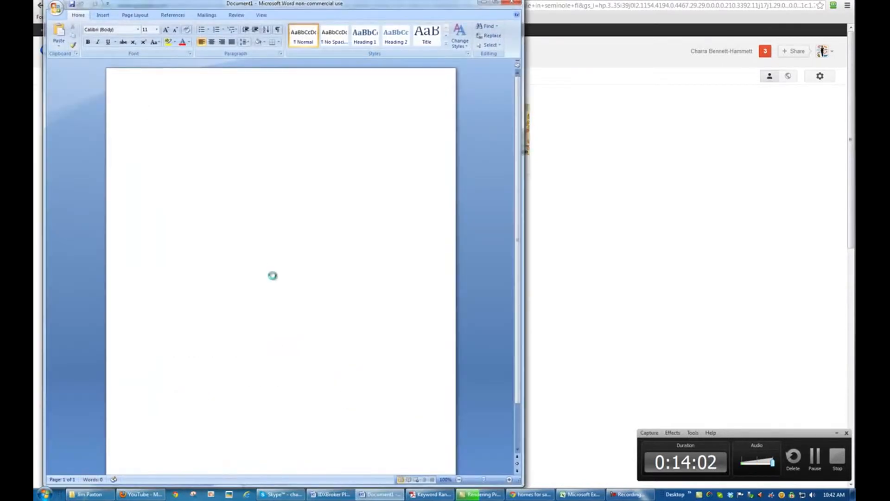
{"action": "type", "text": "Homes.com Seminole, FL Real Estate: Search houses for sale and MLS listings inSeminole, Florida. Local information: 551 homes for sale, 96 condos, 126"}
{"action": "left_click", "coordinate": [95, 479]}
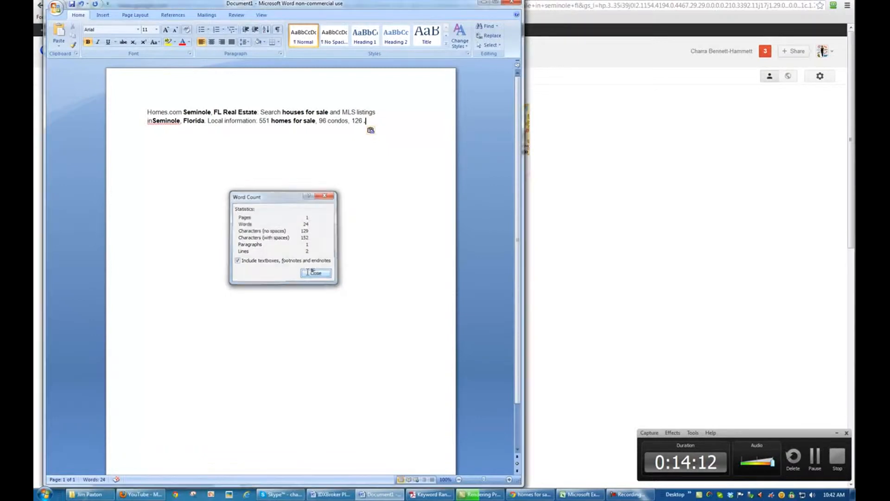
Replace the Word document's text with the saved link's meta tags description and check its word count statistics.
{"action": "left_click", "coordinate": [309, 274]}
{"action": "left_click", "coordinate": [531, 494]}
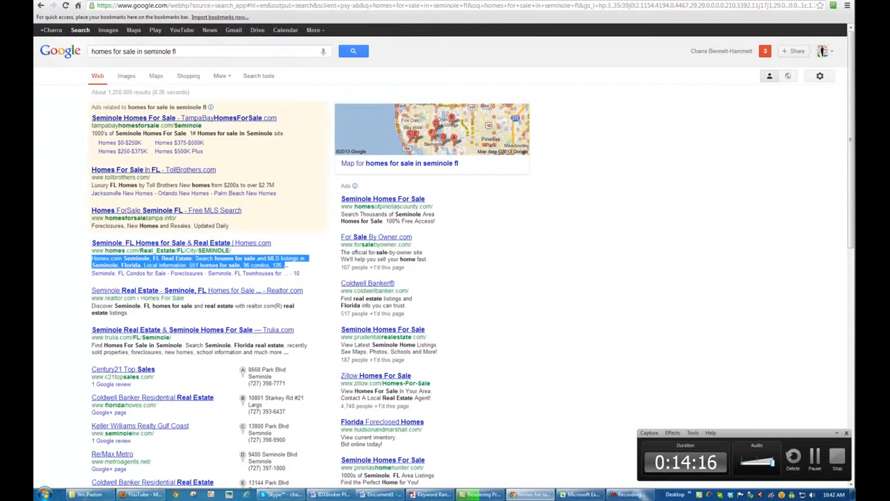
{"action": "left_click", "coordinate": [245, 1]}
{"action": "left_click_drag", "start_coordinate": [417, 197], "coordinate": [377, 180]}
{"action": "key", "text": "ctrl+c"}
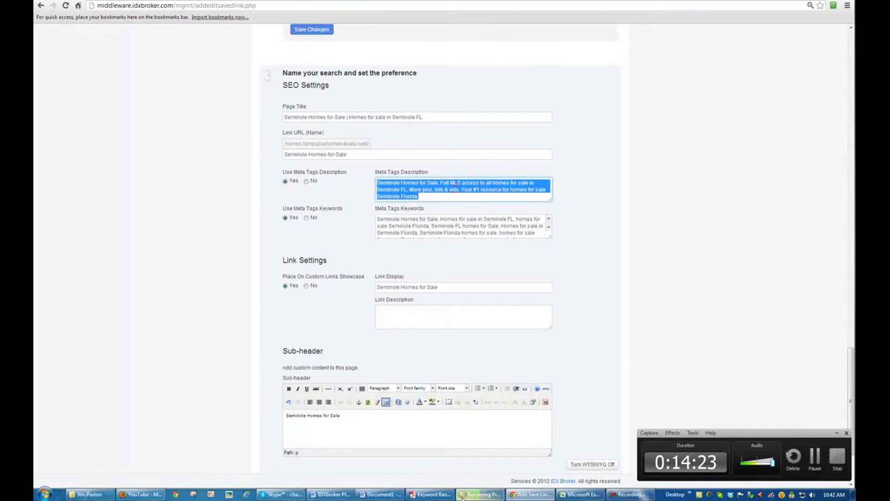
{"action": "left_click", "coordinate": [376, 494]}
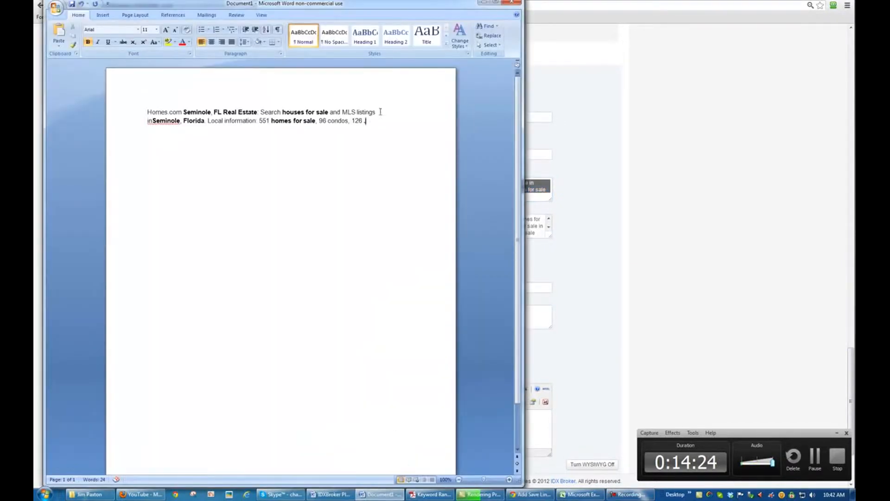
{"action": "key", "text": "ctrl+a"}
{"action": "key", "text": "ctrl+v"}
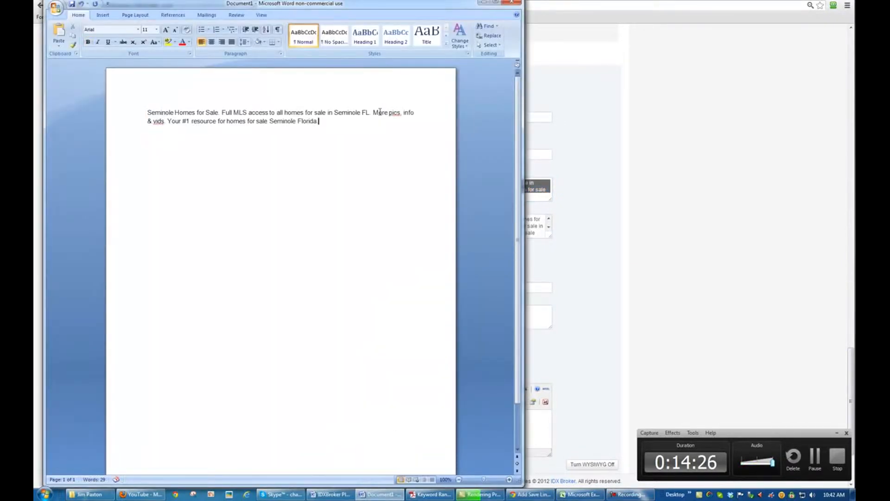
{"action": "left_click", "coordinate": [94, 479]}
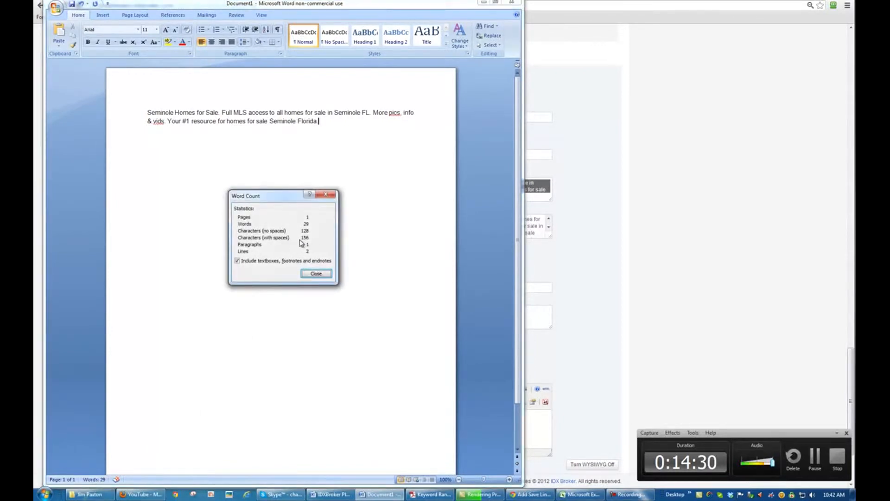
{"action": "left_click", "coordinate": [308, 273]}
{"action": "left_click", "coordinate": [248, 112]}
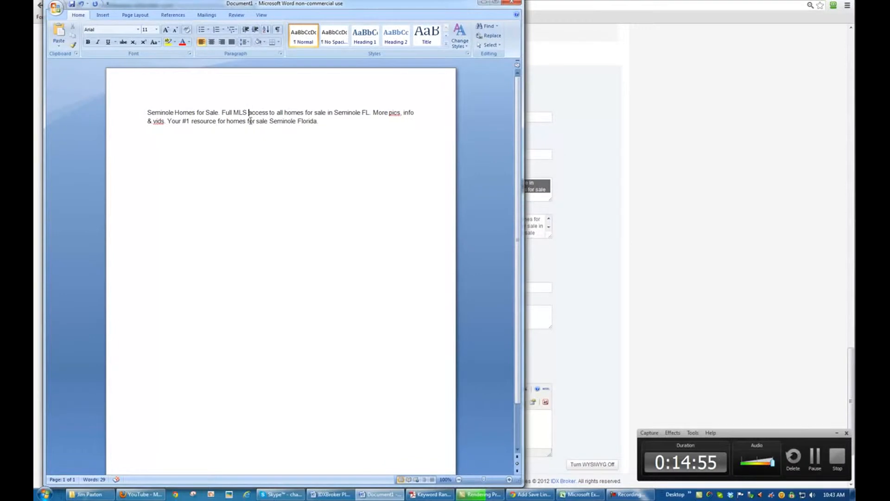
Switch back to the IDX Broker page and copy the meta tags description onto a new line below the sub-header title.
{"action": "left_click", "coordinate": [616, 198]}
{"action": "left_click", "coordinate": [510, 196]}
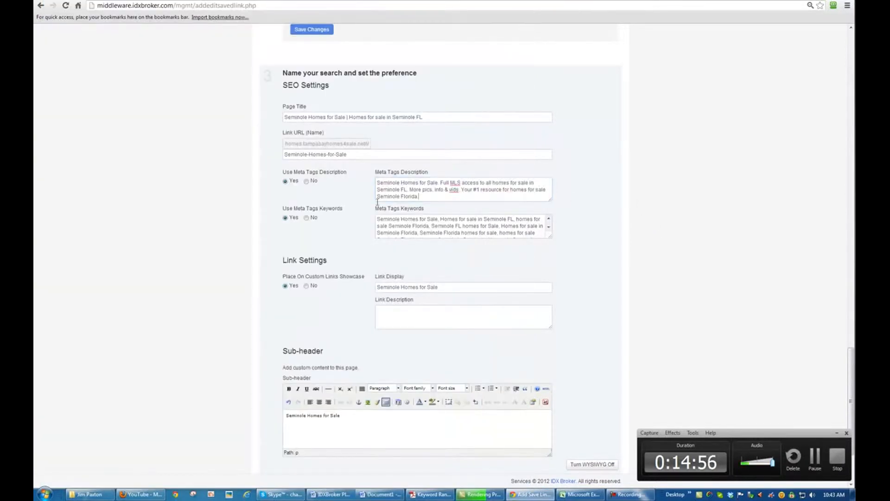
{"action": "left_click", "coordinate": [409, 226]}
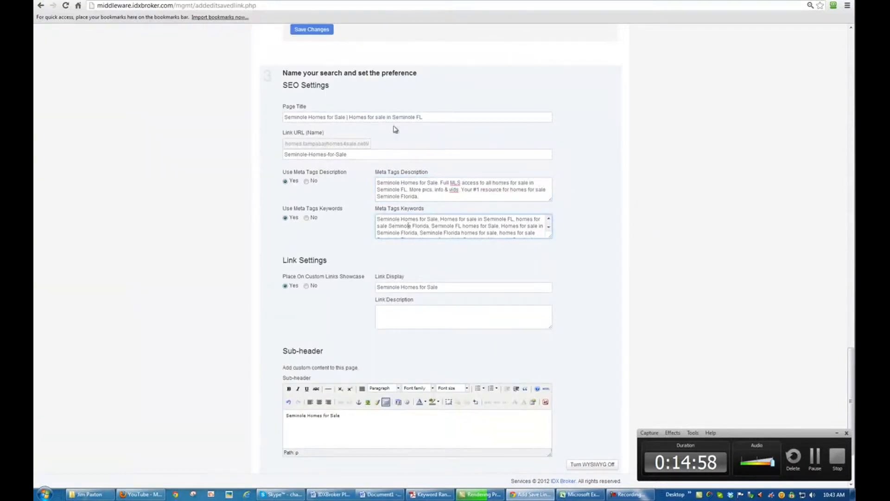
{"action": "left_click_drag", "start_coordinate": [348, 156], "coordinate": [286, 155]}
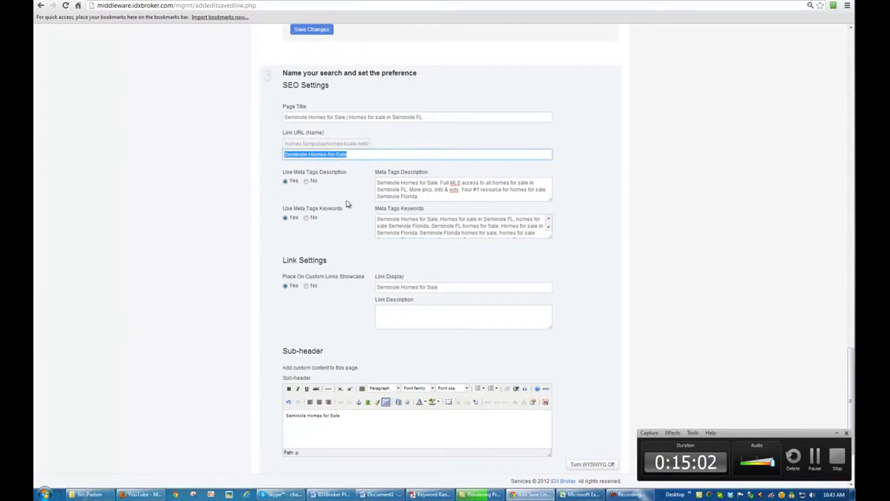
{"action": "left_click", "coordinate": [361, 207]}
{"action": "scroll", "coordinate": [361, 207], "scroll_direction": "down", "scroll_amount": 2}
{"action": "left_click_drag", "start_coordinate": [428, 111], "coordinate": [369, 95]}
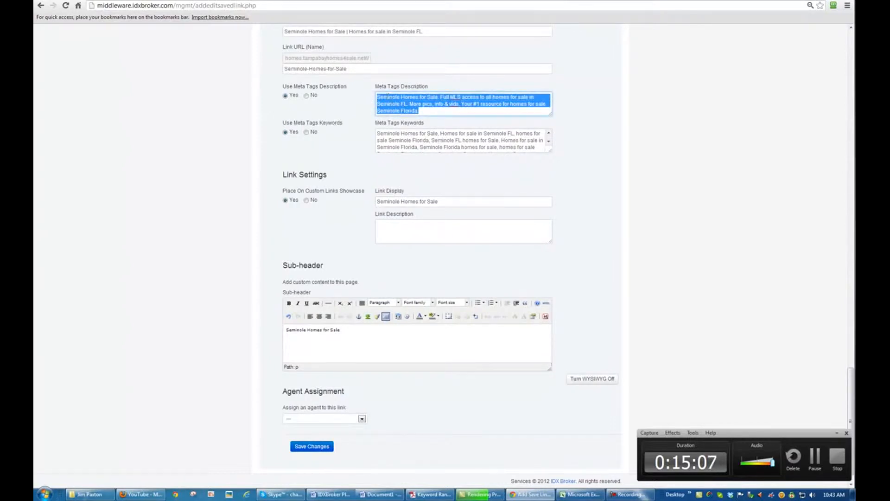
{"action": "right_click", "coordinate": [399, 111]}
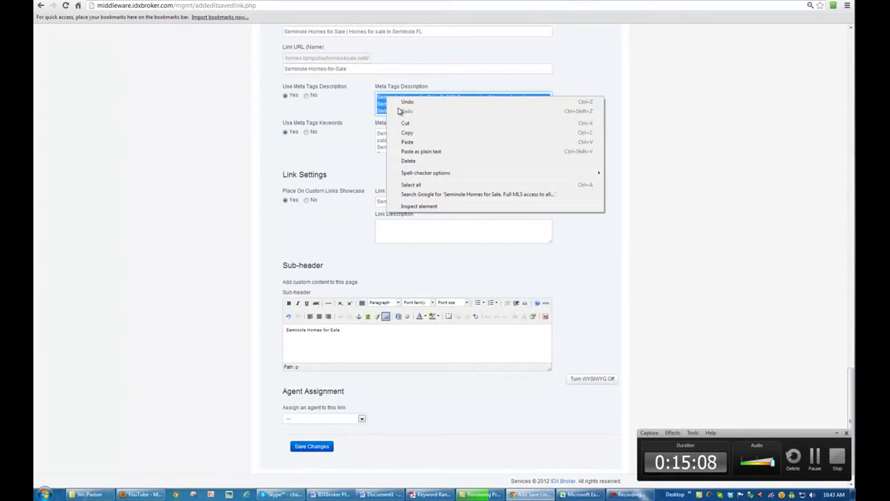
{"action": "left_click", "coordinate": [407, 134]}
{"action": "left_click", "coordinate": [325, 343]}
{"action": "key", "text": "Return"}
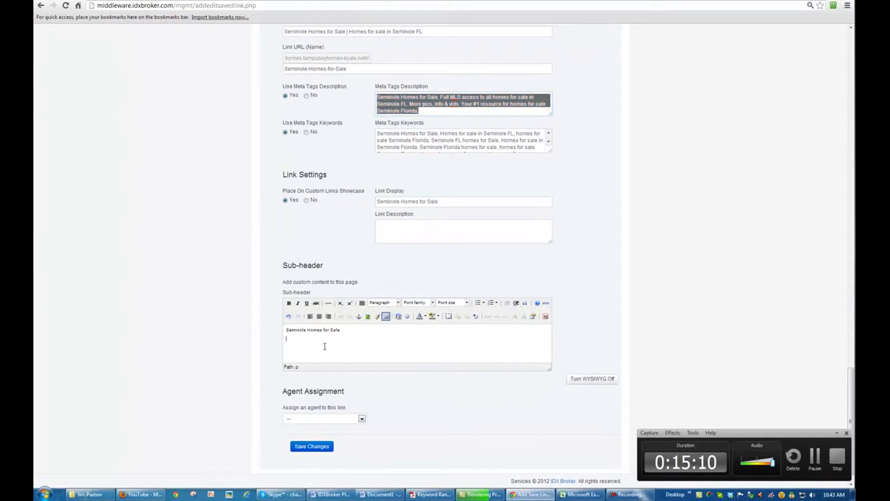
{"action": "key", "text": "ctrl+v"}
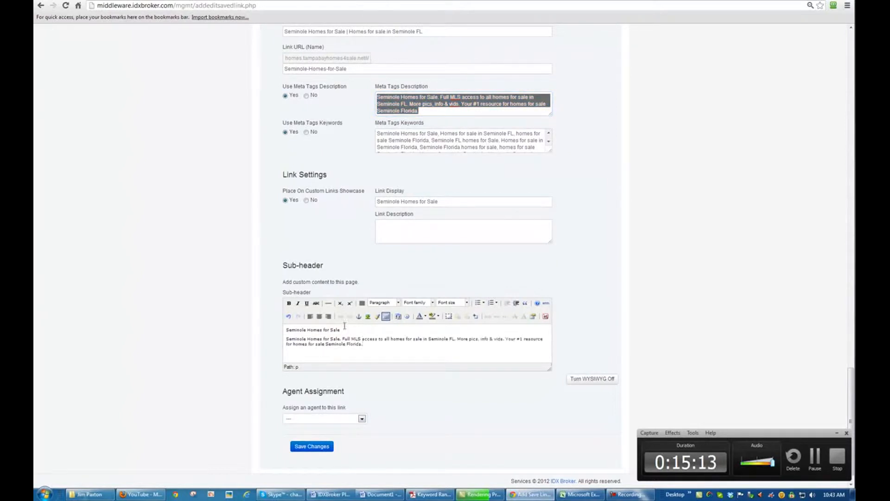
Format the "Seminole Homes for Sale" title line in the sub-header as Heading 1.
{"action": "left_click_drag", "start_coordinate": [343, 332], "coordinate": [285, 329]}
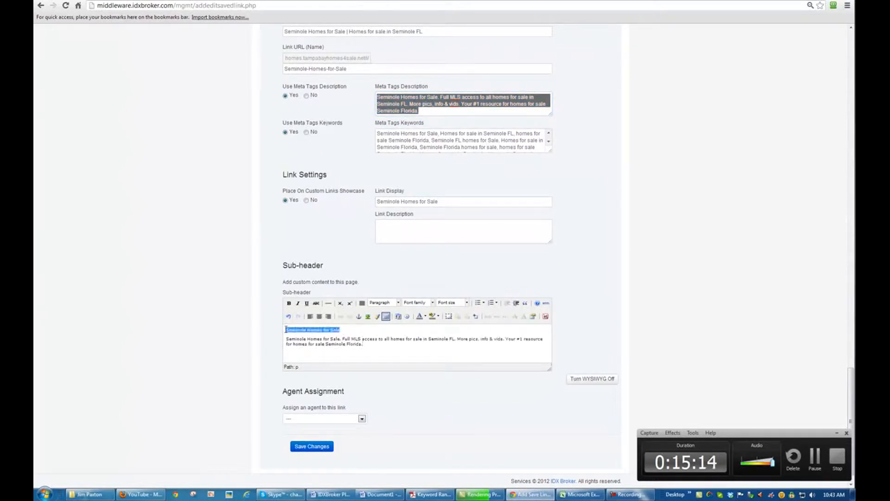
{"action": "left_click", "coordinate": [398, 302]}
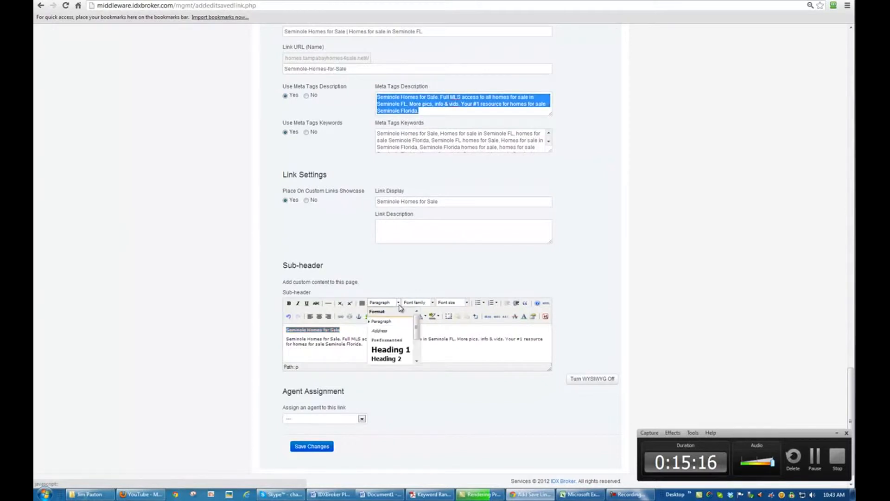
{"action": "left_click", "coordinate": [396, 351]}
Set the sub-header's description paragraph to Arial at size 4 (14pt).
{"action": "left_click", "coordinate": [363, 349]}
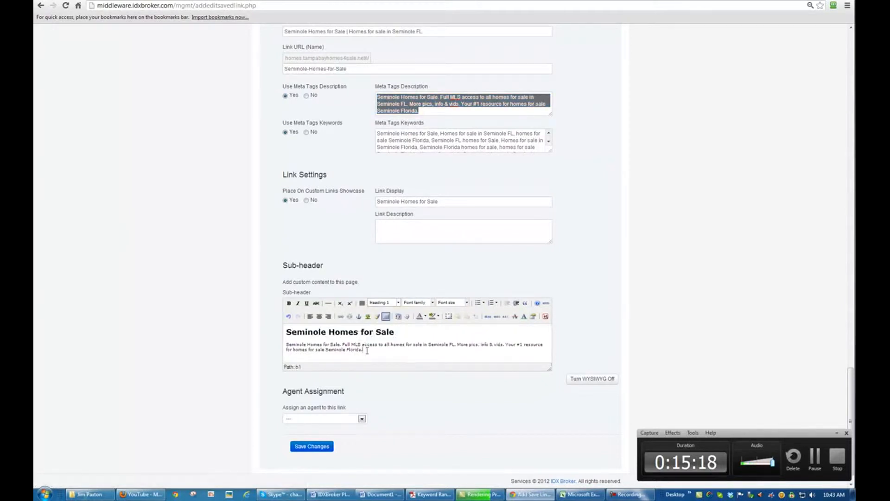
{"action": "left_click_drag", "start_coordinate": [364, 349], "coordinate": [284, 343]}
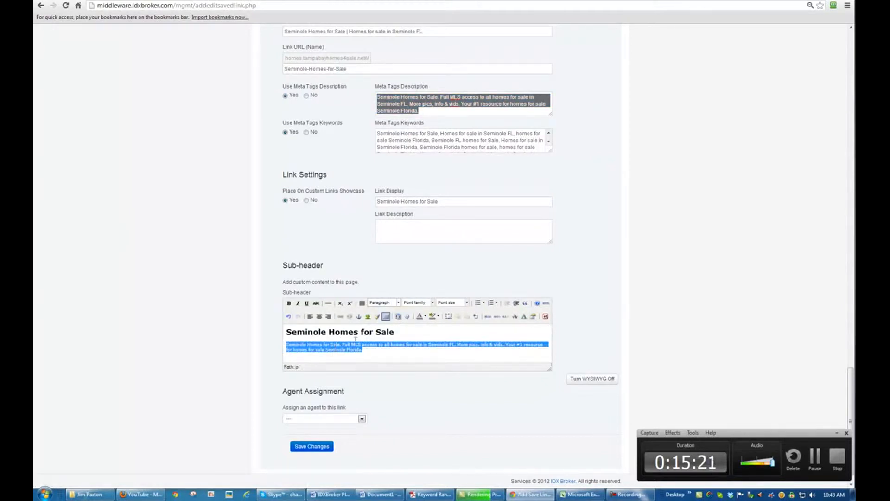
{"action": "left_click", "coordinate": [433, 303]}
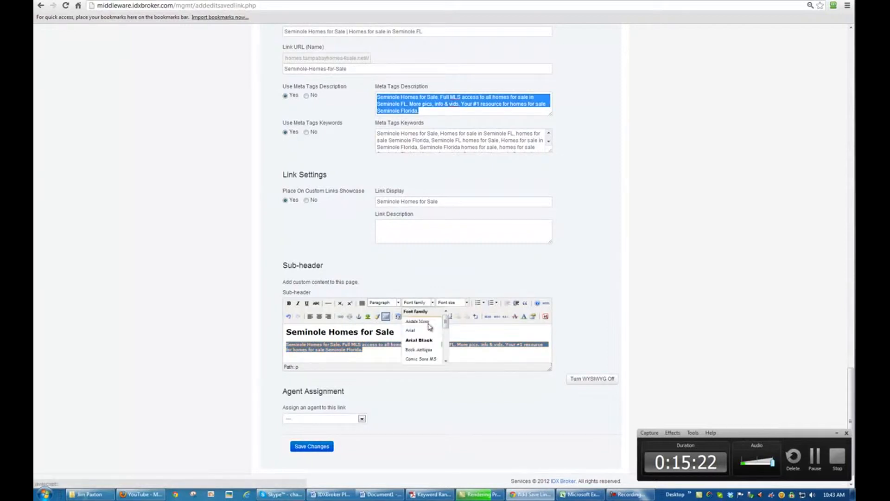
{"action": "left_click", "coordinate": [411, 330]}
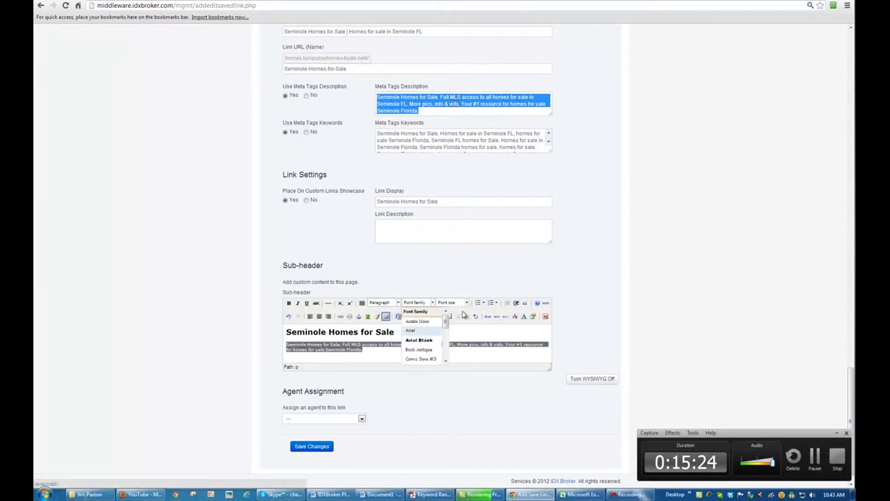
{"action": "left_click", "coordinate": [466, 303]}
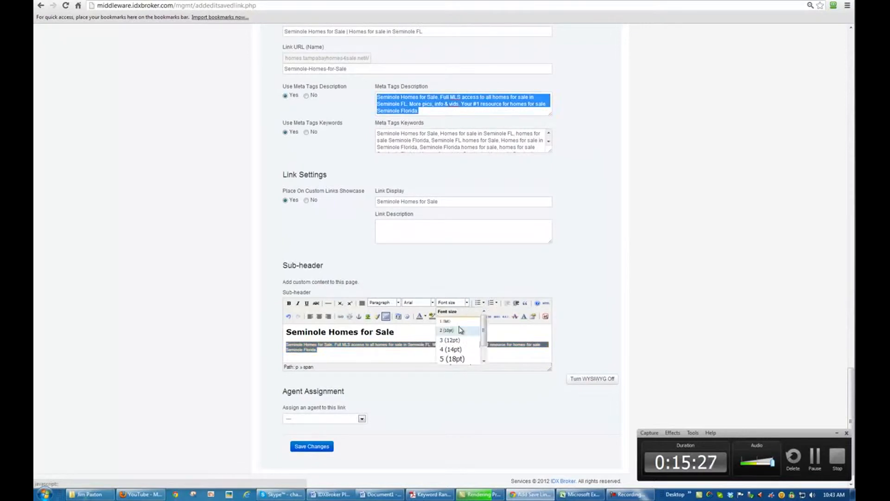
{"action": "left_click", "coordinate": [458, 349]}
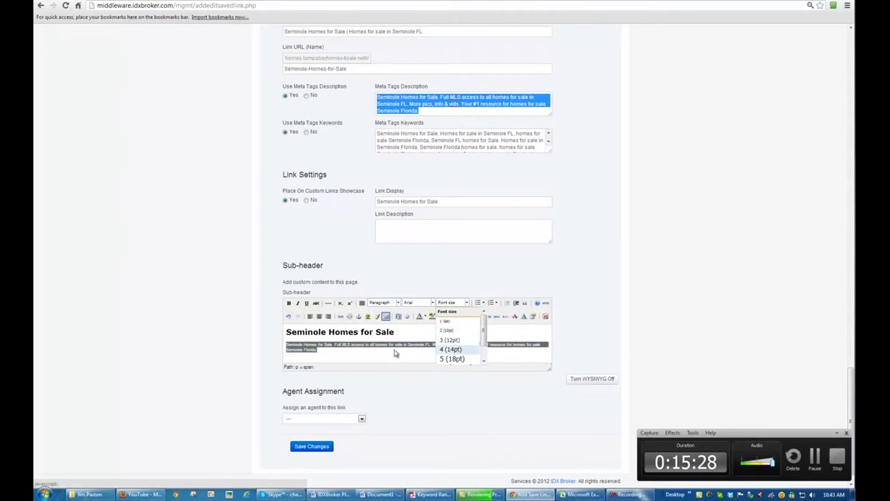
{"action": "left_click", "coordinate": [395, 351]}
Bold "homes for sale Seminole Florida", "homes for sale in Seminole FL" and "Seminole Homes for Sale" in the sub-header paragraph.
{"action": "scroll", "coordinate": [394, 351], "scroll_direction": "down", "scroll_amount": 1}
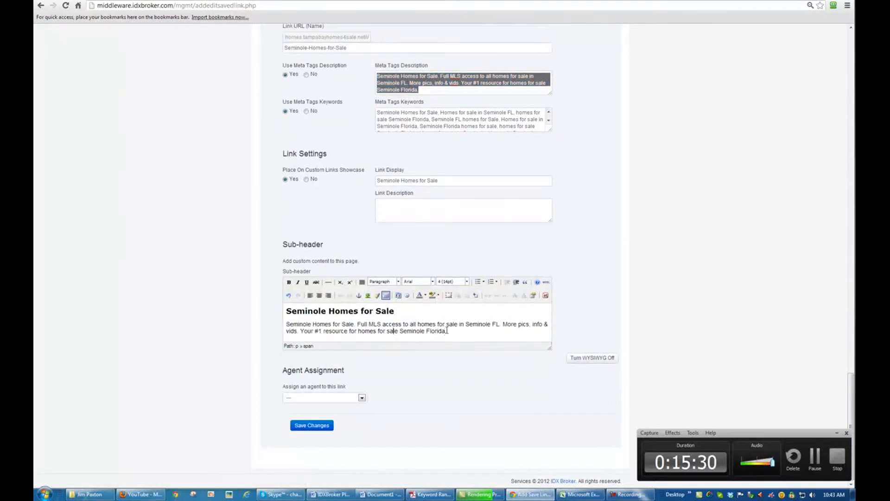
{"action": "left_click_drag", "start_coordinate": [447, 331], "coordinate": [359, 331]}
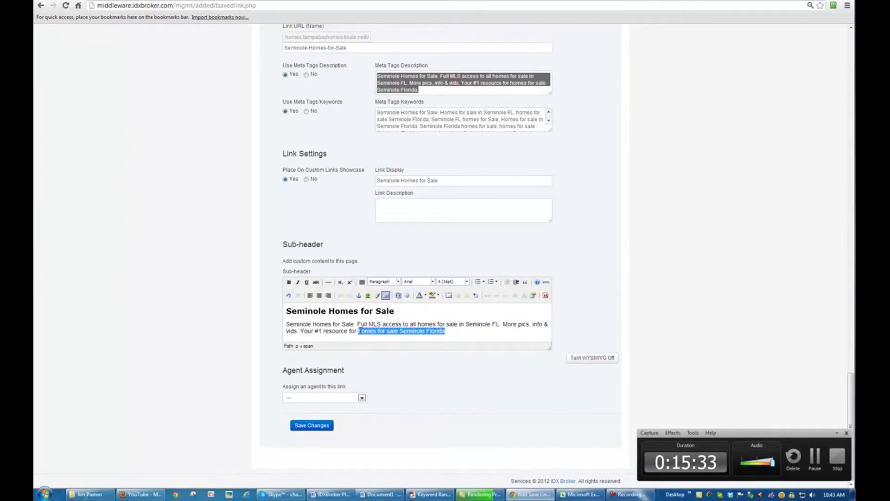
{"action": "left_click", "coordinate": [289, 281]}
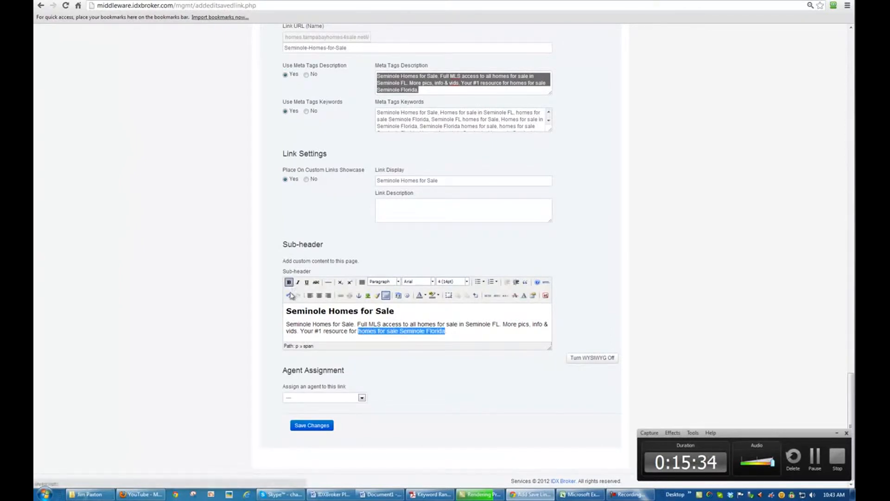
{"action": "left_click_drag", "start_coordinate": [499, 324], "coordinate": [419, 325]}
{"action": "left_click", "coordinate": [289, 281]}
{"action": "left_click_drag", "start_coordinate": [354, 323], "coordinate": [284, 324]}
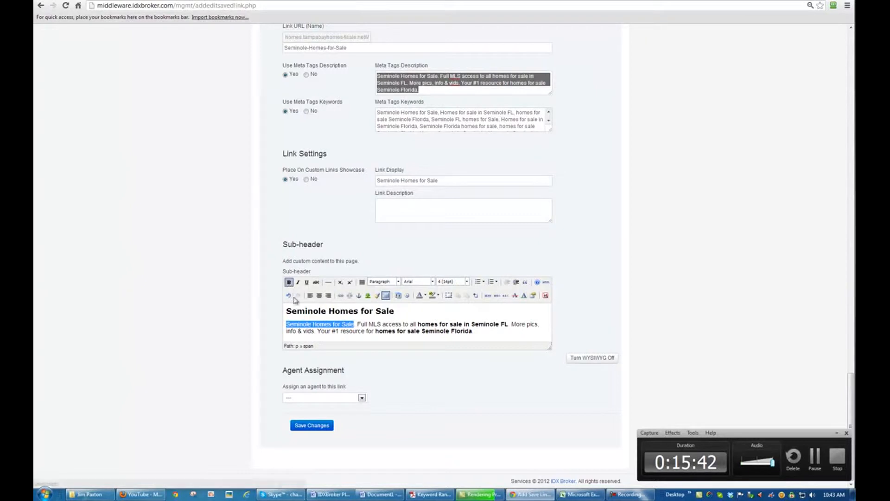
{"action": "left_click", "coordinate": [289, 282]}
{"action": "left_click", "coordinate": [362, 331]}
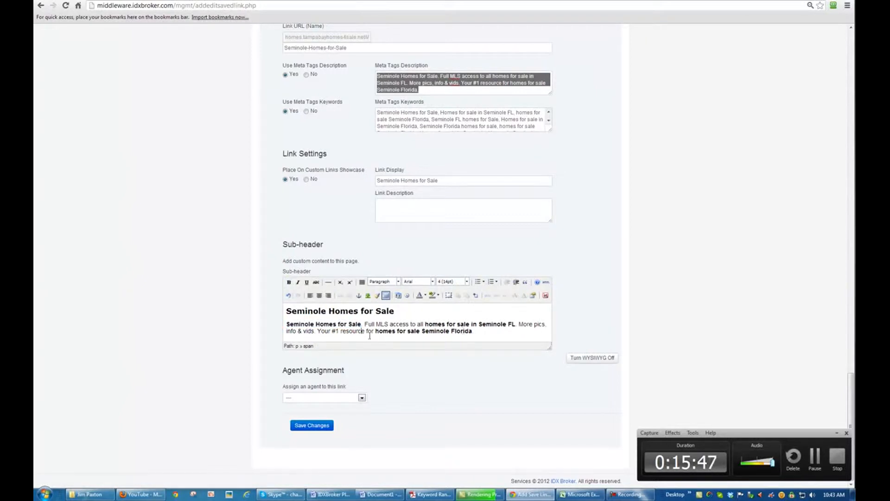
{"action": "left_click_drag", "start_coordinate": [286, 325], "coordinate": [362, 324]}
{"action": "key", "text": "ctrl+b"}
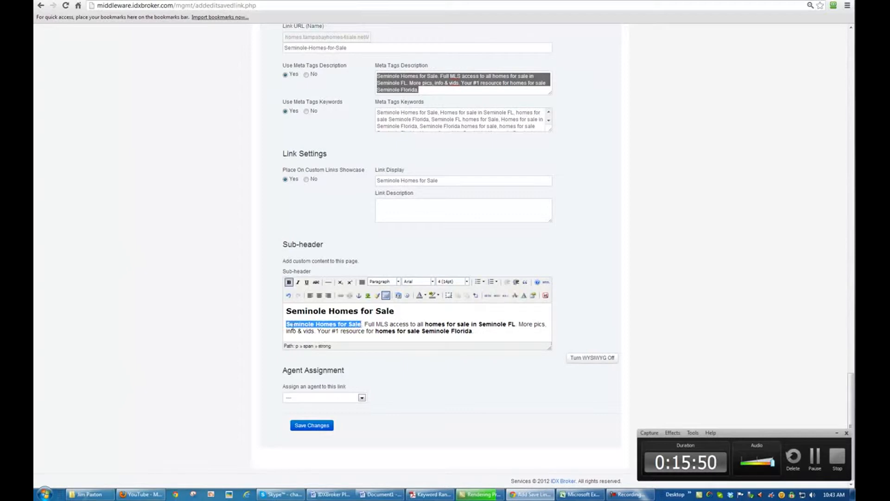
{"action": "left_click", "coordinate": [293, 324]}
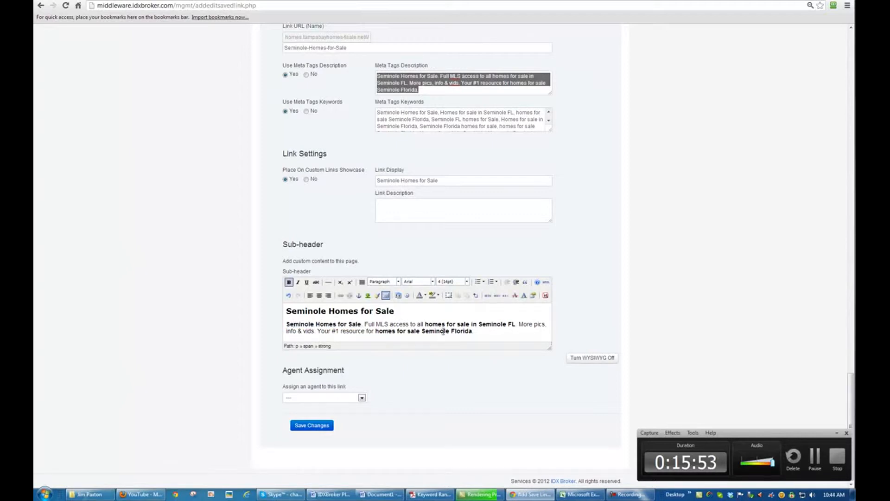
{"action": "left_click_drag", "start_coordinate": [473, 330], "coordinate": [378, 332]}
{"action": "left_click", "coordinate": [340, 325]}
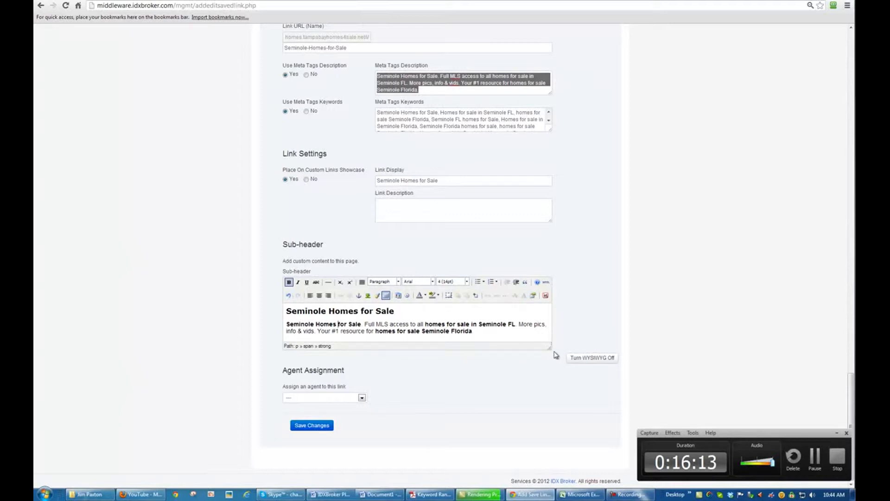
Add an empty line to the enlarged sub-header editor and show its HTML source in an enlarged box.
{"action": "left_click_drag", "start_coordinate": [549, 349], "coordinate": [623, 448]}
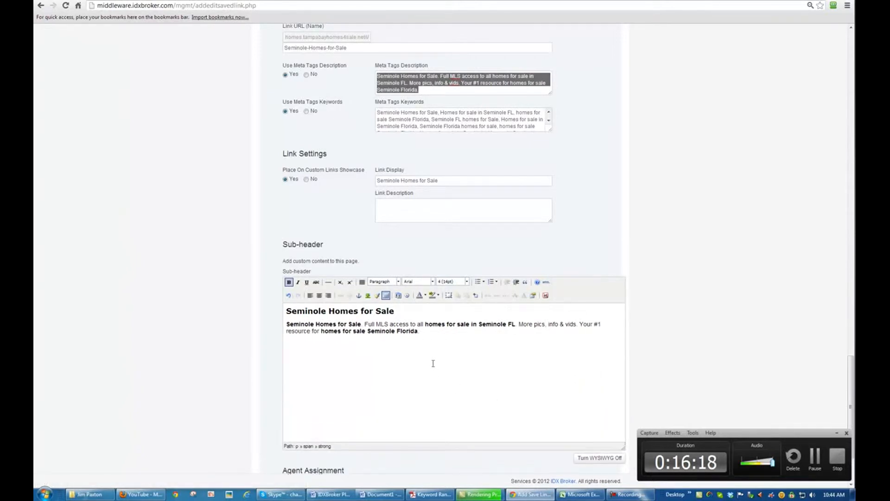
{"action": "key", "text": "Return"}
{"action": "left_click", "coordinate": [580, 458]}
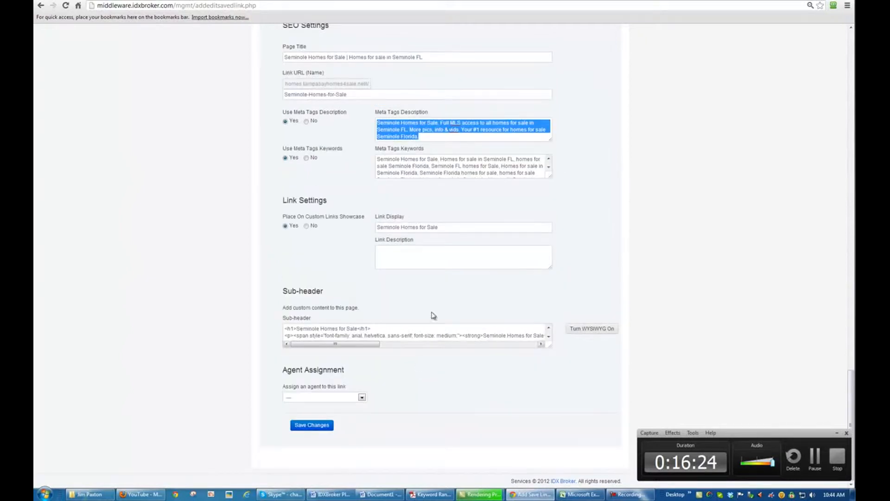
{"action": "left_click_drag", "start_coordinate": [551, 348], "coordinate": [623, 472]}
Start an HTML table 800px wide with an opening tbody tag beneath the existing sub-header code.
{"action": "left_click", "coordinate": [339, 363]}
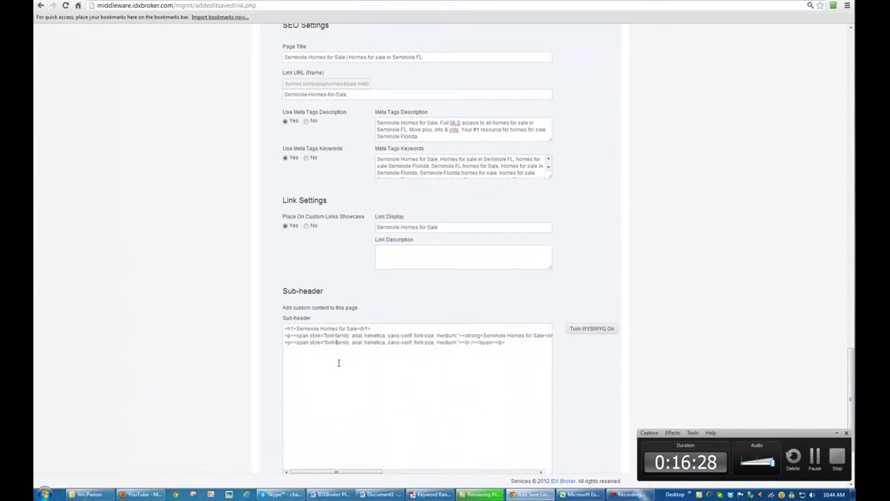
{"action": "key", "text": "Return"}
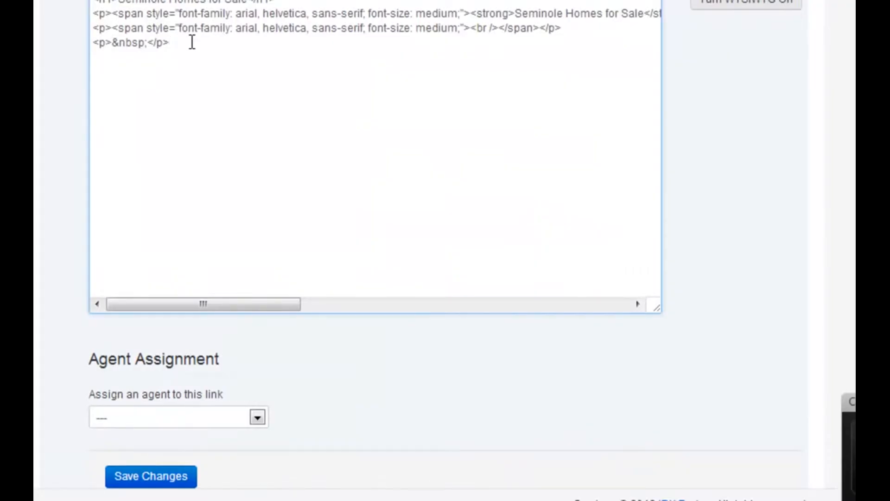
{"action": "key", "text": "Return"}
{"action": "type", "text": "<table width="}
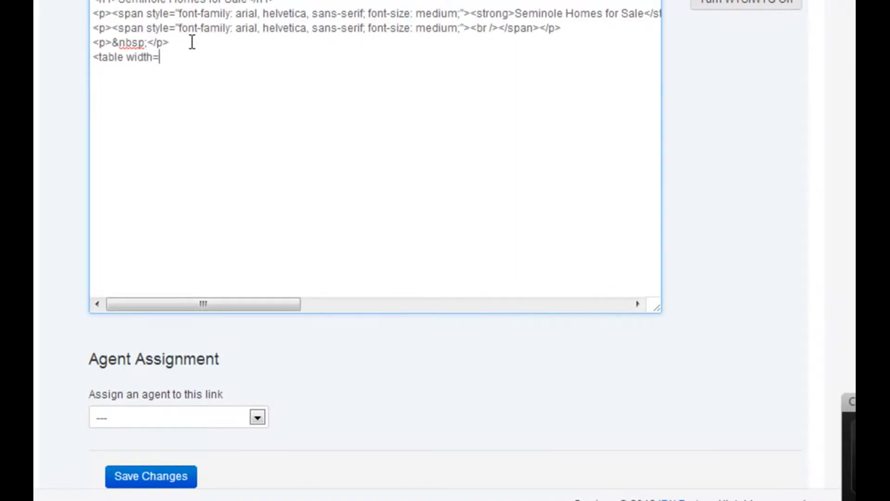
{"action": "type", "text": "800px>"}
{"action": "key", "text": "Return"}
{"action": "type", "text": "<tbody>"}
{"action": "key", "text": "Return"}
Add a table row with two empty cells and close the row, tbody and table tags.
{"action": "type", "text": "<t"}
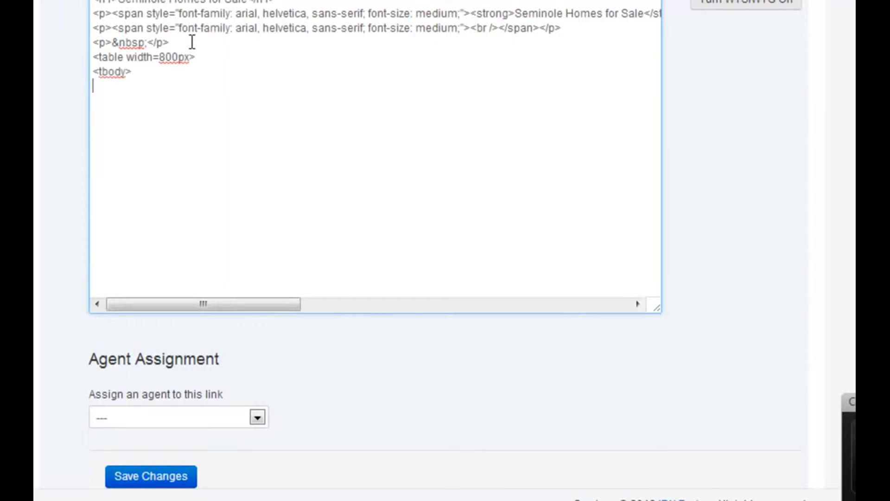
{"action": "type", "text": "r><td></td>"}
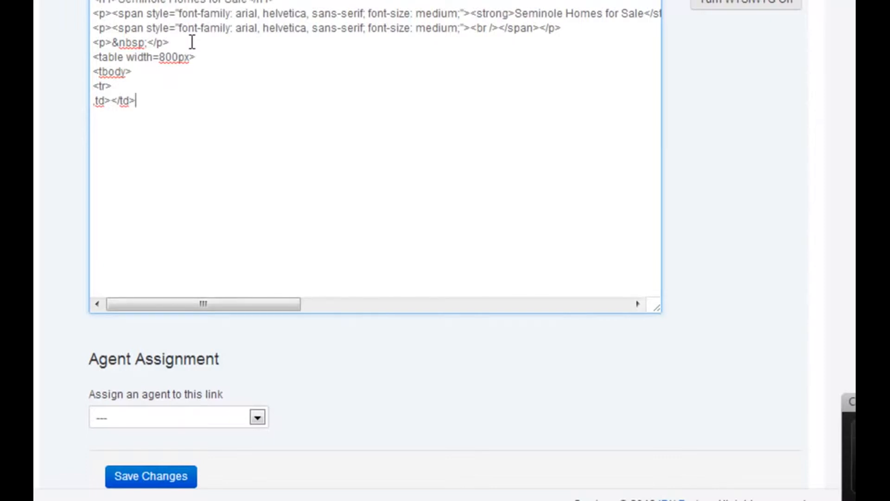
{"action": "type", "text": "<td></td>"}
{"action": "key", "text": "Return"}
{"action": "type", "text": "</tr>"}
{"action": "key", "text": "Return"}
{"action": "type", "text": "</tbody>"}
{"action": "key", "text": "Return"}
{"action": "type", "text": "</table>"}
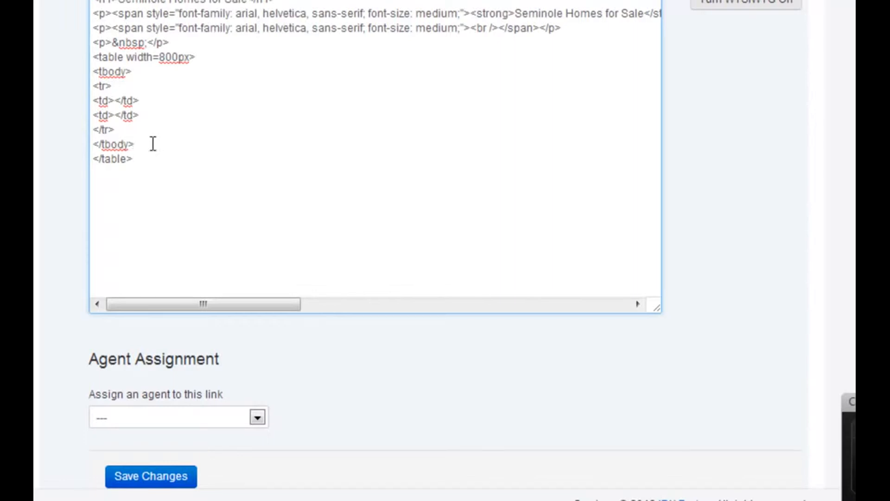
Show the sub-header in the WYSIWYG editor and place the cursor in the new table.
{"action": "left_click", "coordinate": [749, 14]}
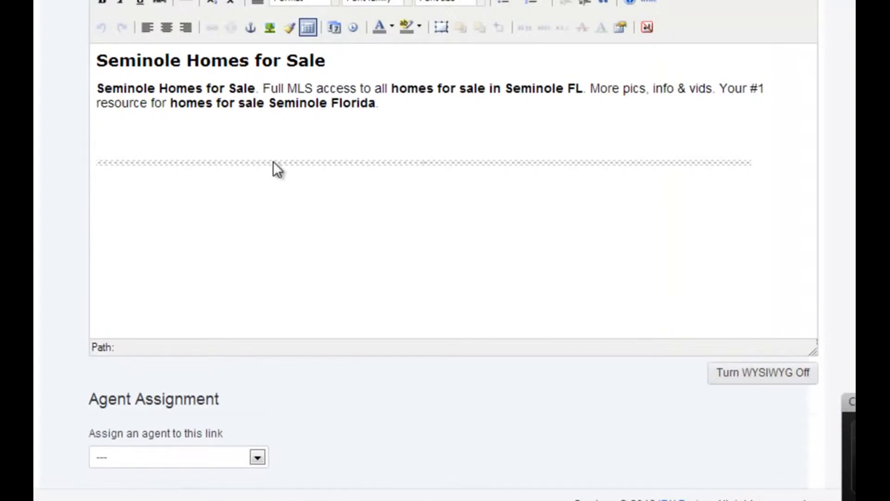
{"action": "left_click", "coordinate": [274, 163]}
{"action": "left_click", "coordinate": [244, 168]}
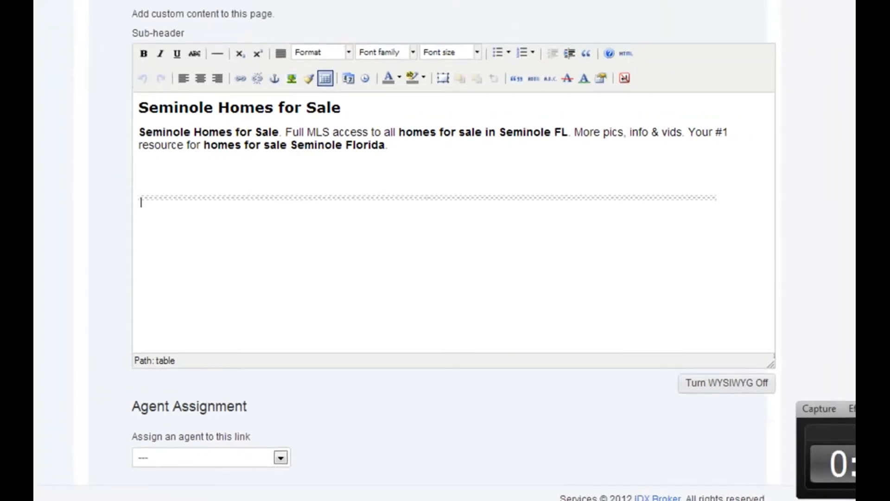
Open the Saved Links management page in a new tab and switch to it.
{"action": "scroll", "coordinate": [447, 117], "scroll_direction": "up", "scroll_amount": 15}
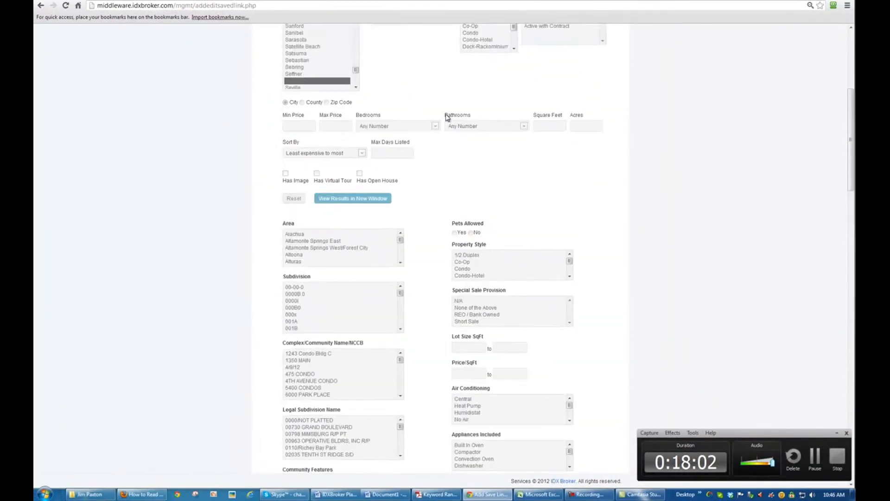
{"action": "scroll", "coordinate": [448, 117], "scroll_direction": "up", "scroll_amount": 5}
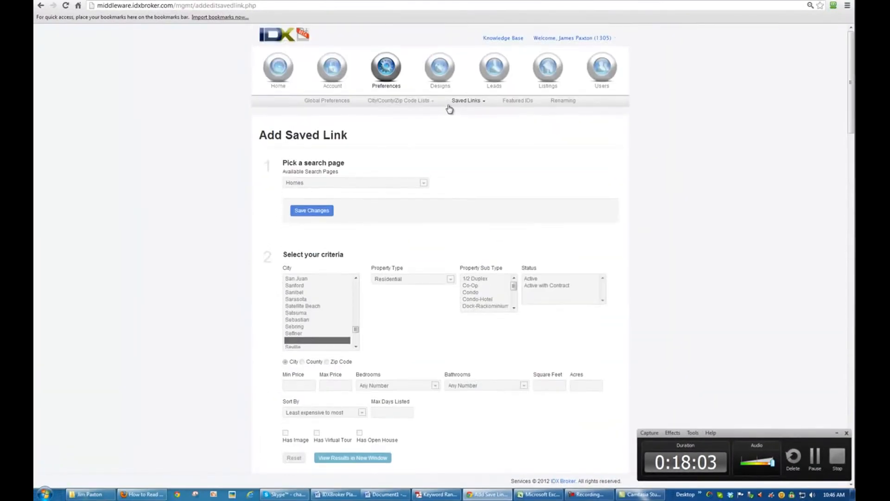
{"action": "left_click", "coordinate": [467, 106]}
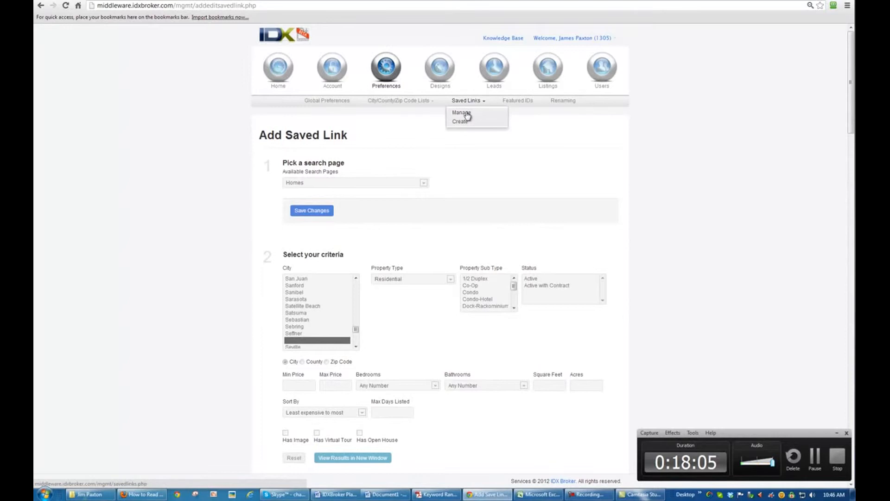
{"action": "right_click", "coordinate": [466, 112]}
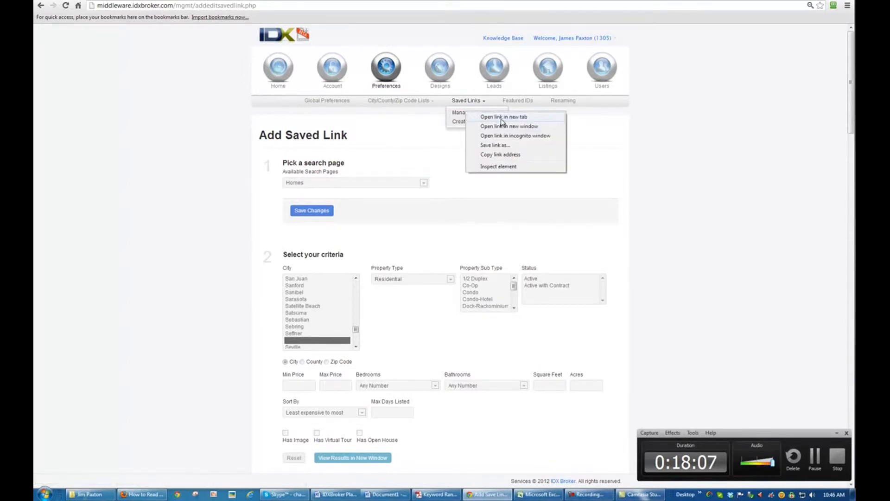
{"action": "left_click", "coordinate": [502, 118]}
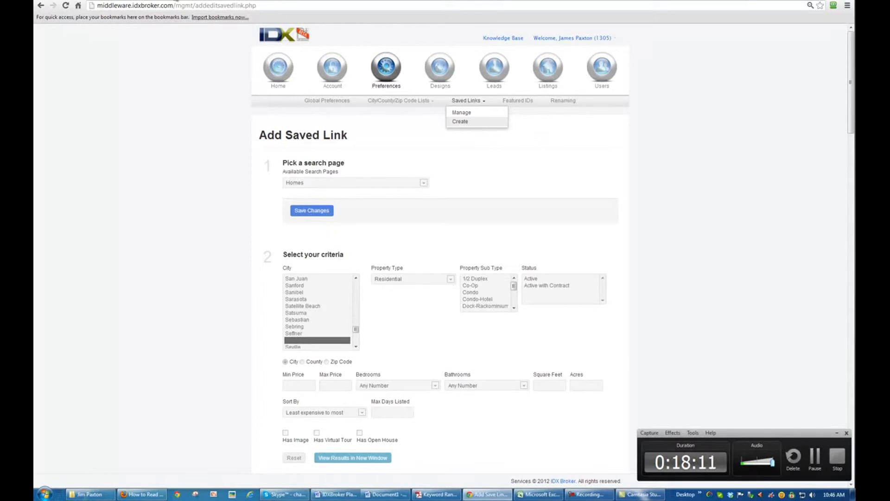
{"action": "left_click", "coordinate": [176, 1]}
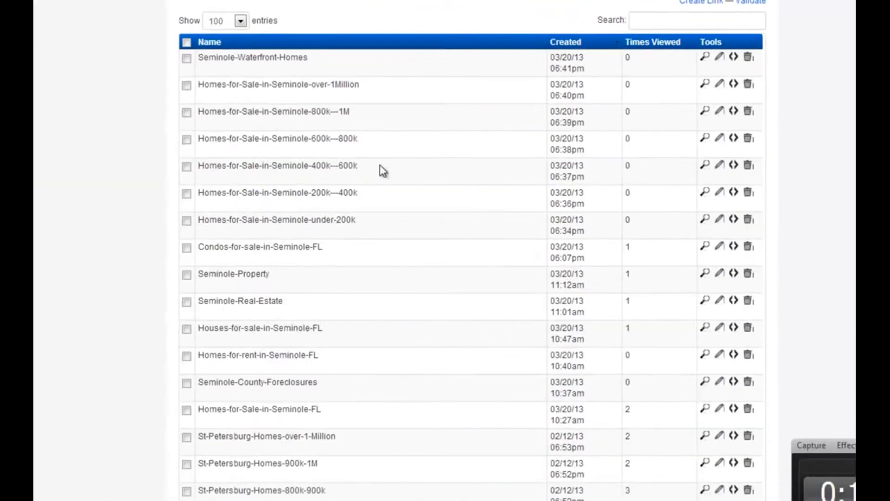
Copy the preview link address of Seminole-Waterfront-Homes from the saved links list.
{"action": "left_click", "coordinate": [223, 1]}
{"action": "scroll", "coordinate": [783, 143], "scroll_direction": "down", "scroll_amount": 20}
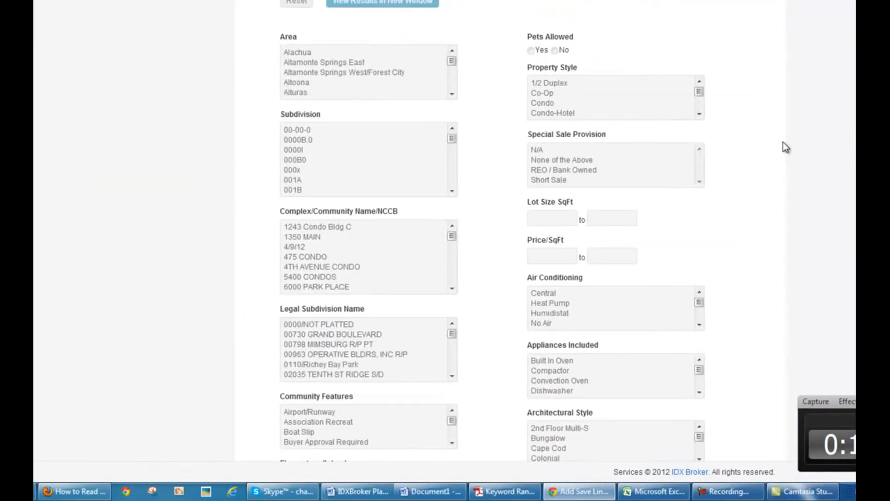
{"action": "scroll", "coordinate": [783, 143], "scroll_direction": "down", "scroll_amount": 10}
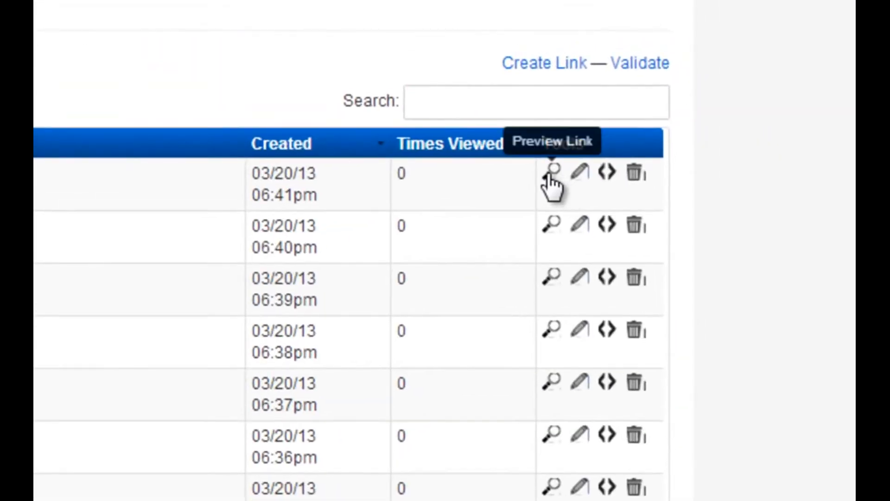
{"action": "right_click", "coordinate": [549, 176]}
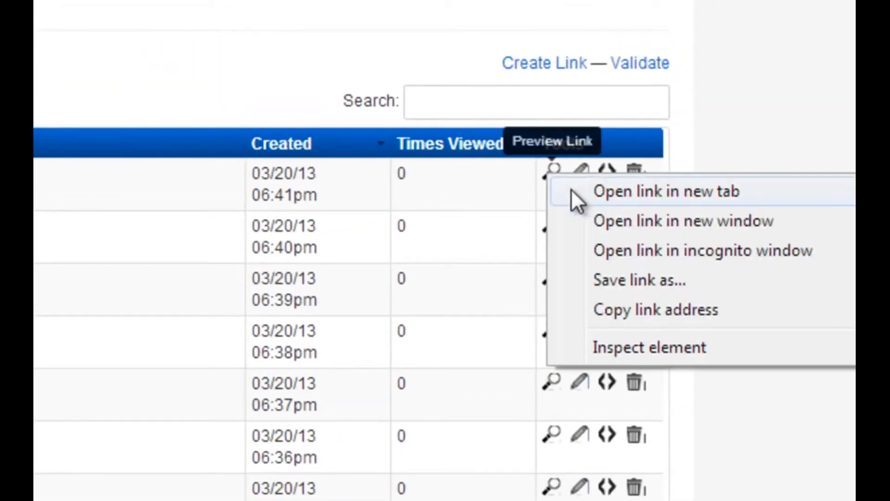
{"action": "left_click", "coordinate": [608, 308]}
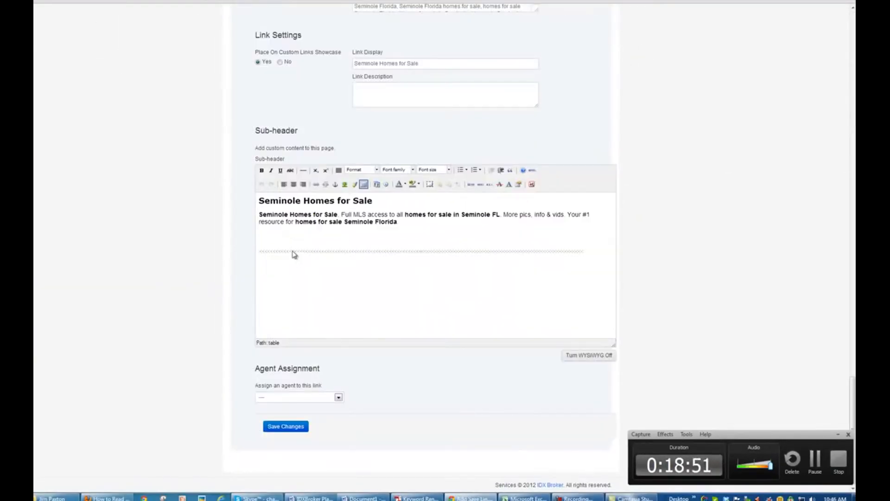
Replace the placeholder in the table's first cell with "Seminole Waterfront Homes" in the sub-header's HTML source.
{"action": "type", "text": "Seminole"}
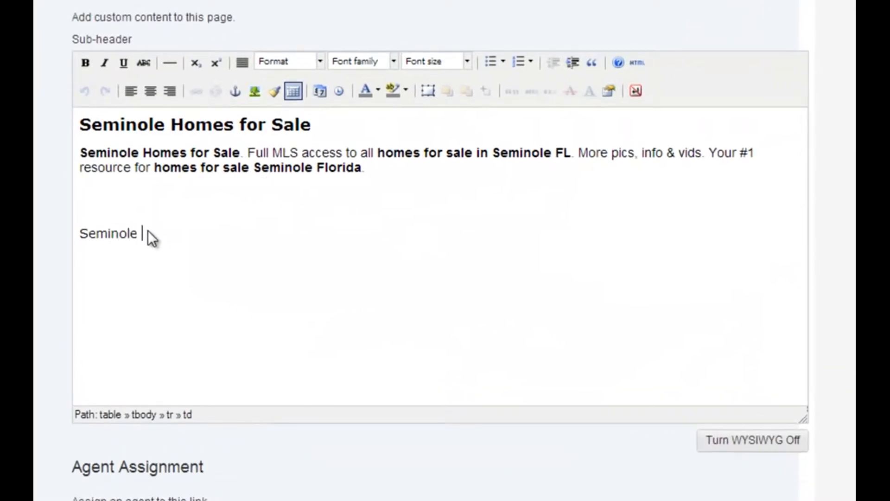
{"action": "key", "text": "ctrl+z"}
{"action": "left_click", "coordinate": [743, 444]}
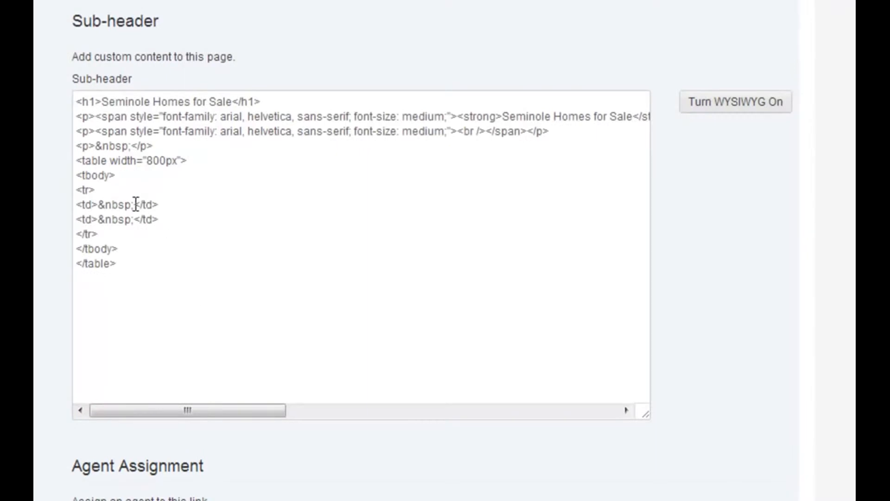
{"action": "left_click", "coordinate": [134, 205]}
{"action": "key", "text": "BackSpace"}
{"action": "key", "text": "BackSpace"}
{"action": "key", "text": "BackSpace"}
{"action": "key", "text": "BackSpace"}
{"action": "key", "text": "BackSpace"}
{"action": "key", "text": "BackSpace"}
{"action": "type", "text": "Seminole Waterfro"}
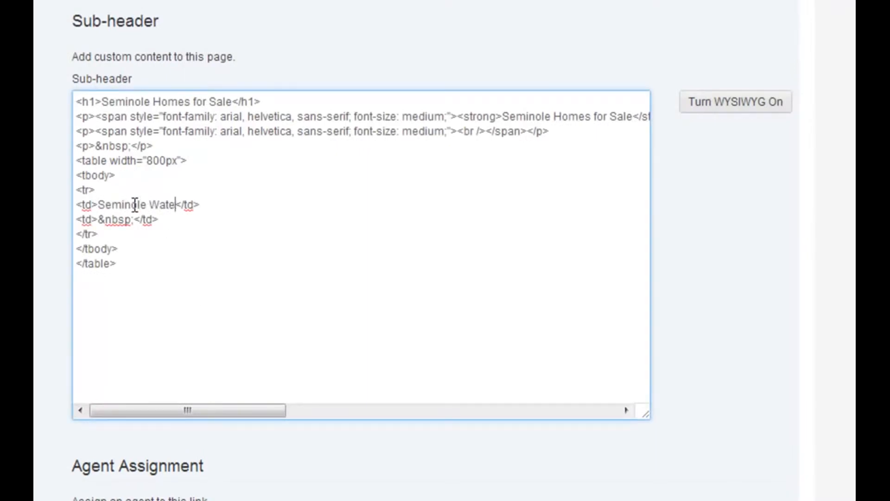
{"action": "type", "text": "nt Homes"}
Replace the placeholder in the table's second cell with "Seminole Homes for sale under 200K".
{"action": "key", "text": "Down"}
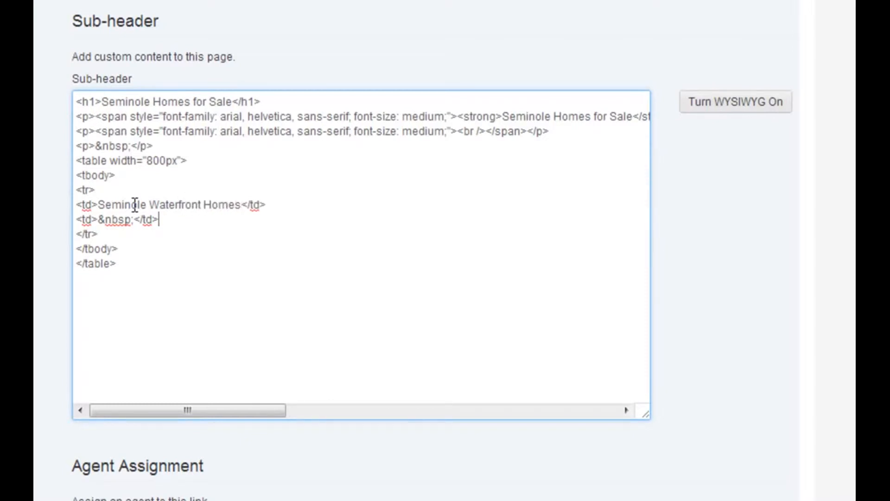
{"action": "key", "text": "BackSpace"}
{"action": "key", "text": "BackSpace"}
{"action": "key", "text": "BackSpace"}
{"action": "key", "text": "BackSpace"}
{"action": "key", "text": "BackSpace"}
{"action": "key", "text": "BackSpace"}
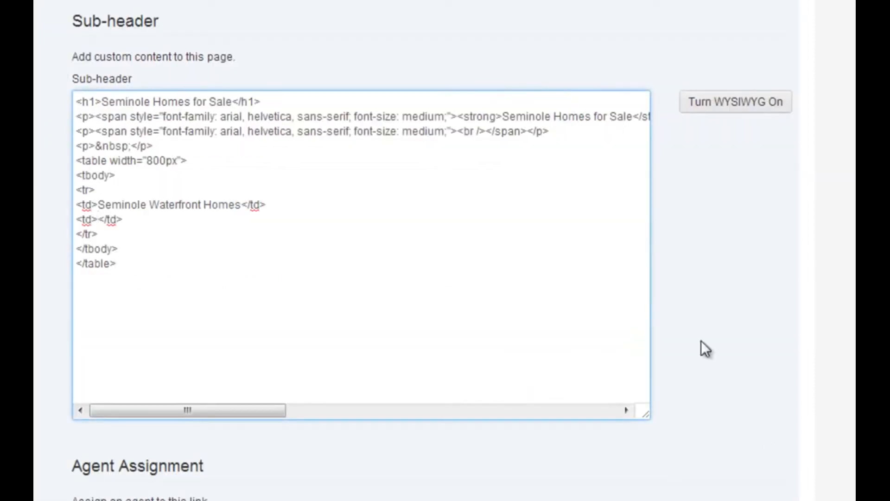
{"action": "left_click", "coordinate": [468, 415]}
{"action": "type", "text": "Seminole Homes for sale under 200K"}
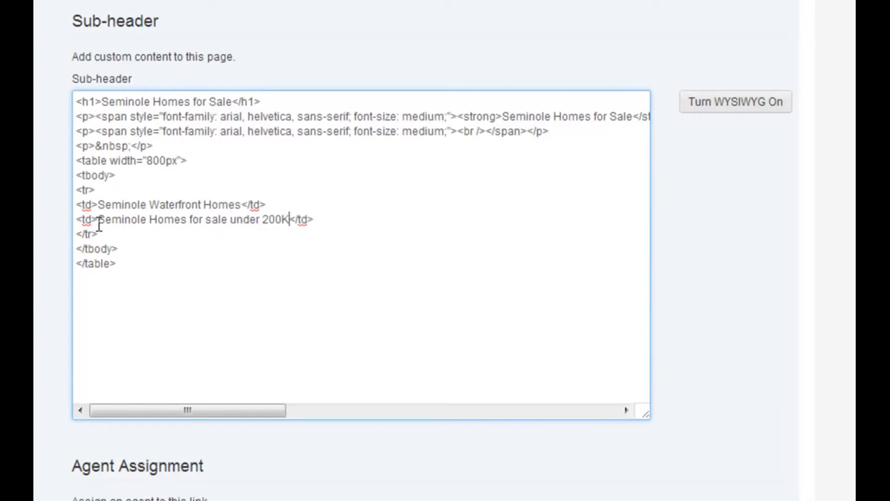
Start a link on "Seminole Waterfront Homes" in the WYSIWYG editor and give it the title "Seminole Waterfront Homes".
{"action": "left_click", "coordinate": [757, 113]}
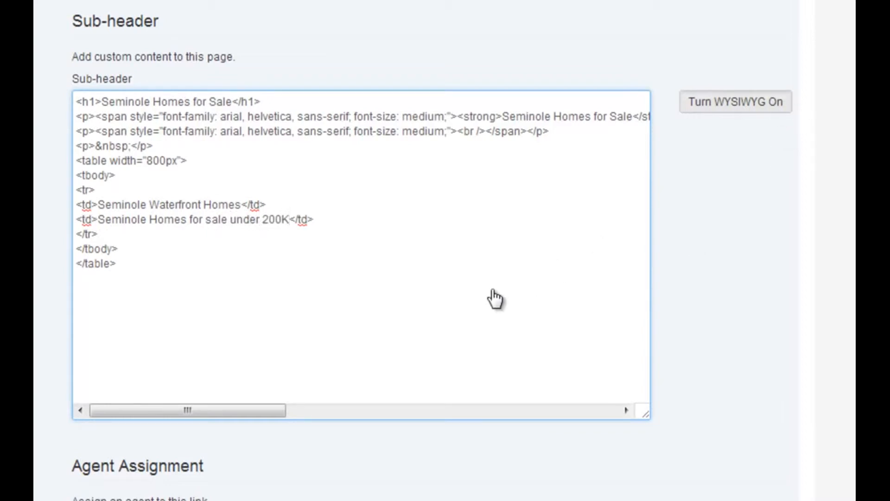
{"action": "left_click_drag", "start_coordinate": [219, 271], "coordinate": [85, 280]}
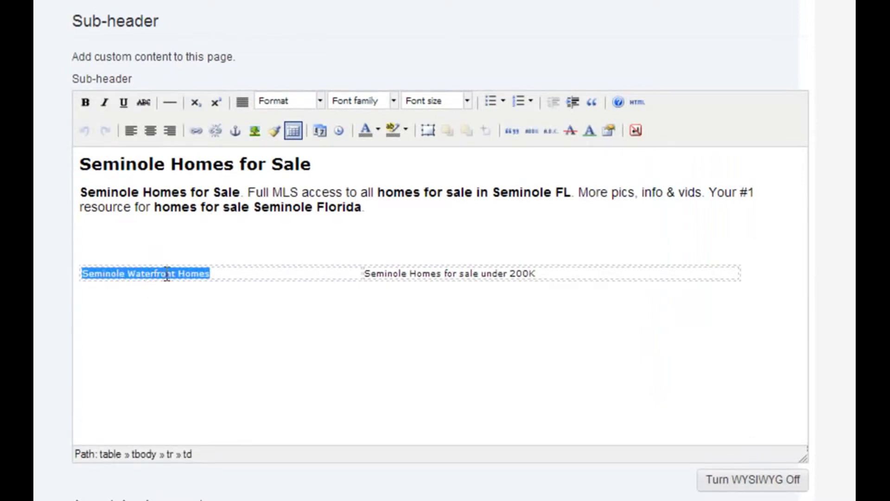
{"action": "left_click", "coordinate": [195, 131]}
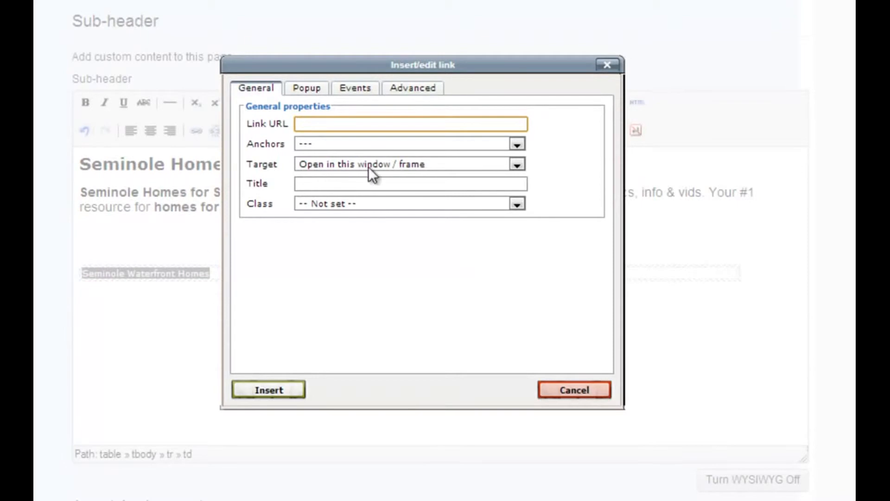
{"action": "left_click", "coordinate": [338, 183]}
{"action": "type", "text": "Seminole Waterfront Homes"}
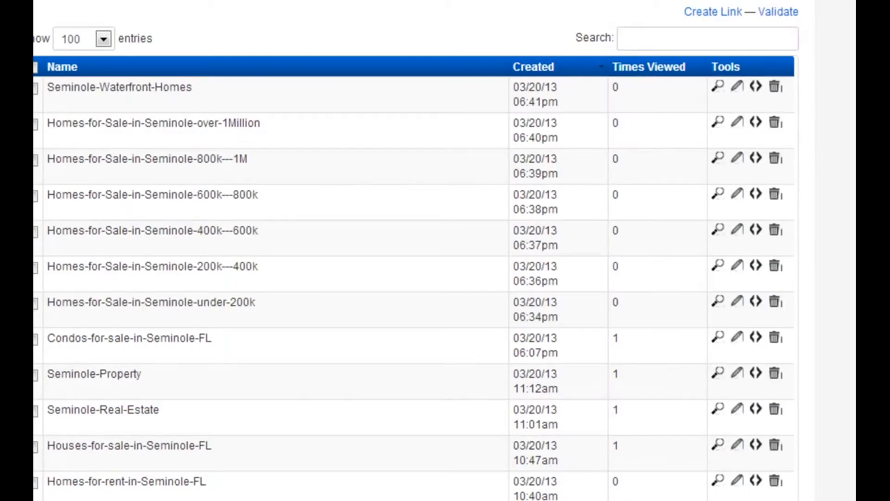
Insert the link using the copied Seminole-Waterfront-Homes preview address as its URL, and make it a bulleted item.
{"action": "right_click", "coordinate": [720, 89]}
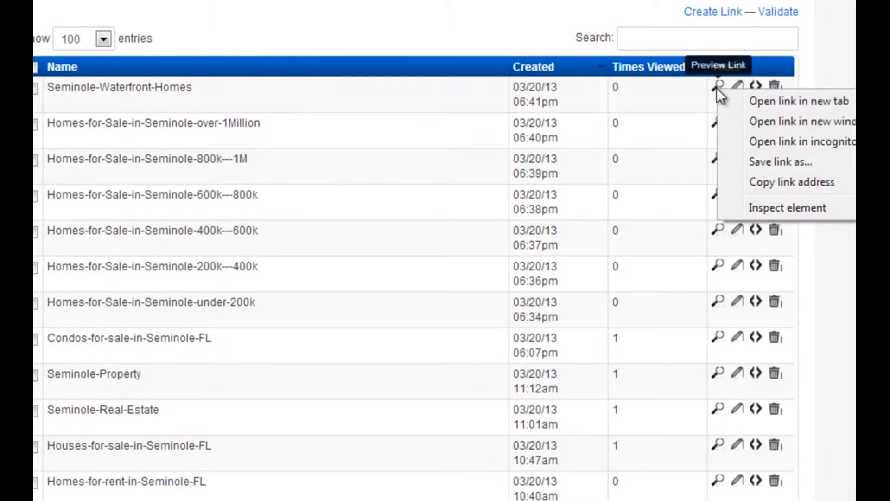
{"action": "left_click", "coordinate": [775, 183]}
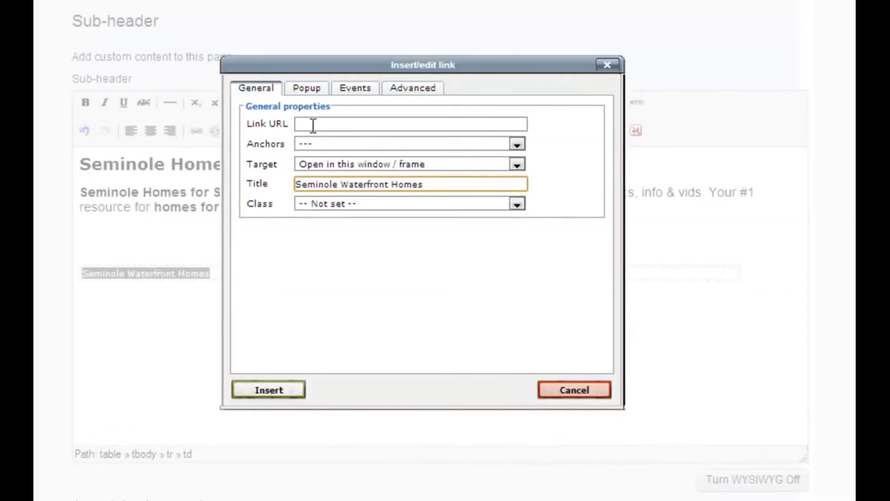
{"action": "left_click", "coordinate": [312, 123]}
{"action": "key", "text": "ctrl+v"}
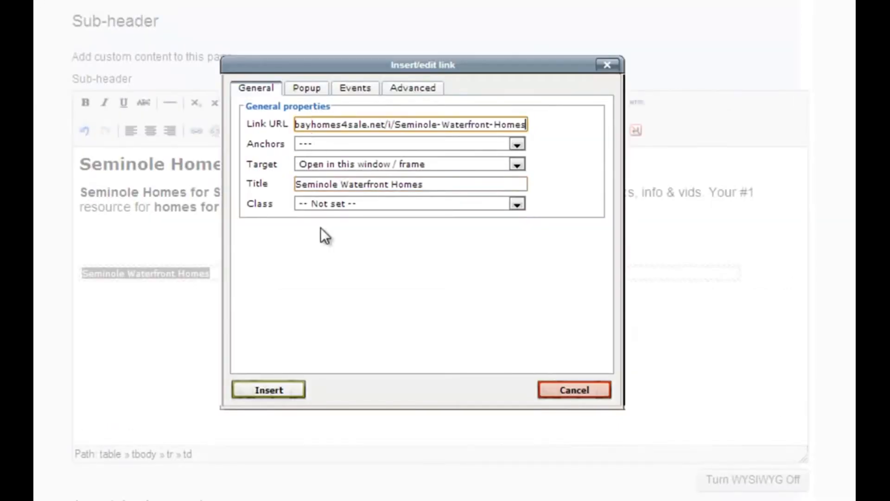
{"action": "left_click", "coordinate": [271, 390]}
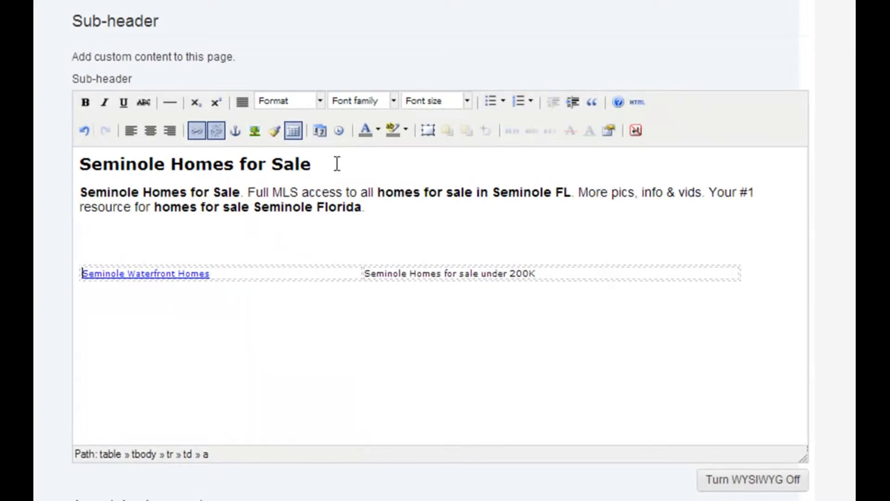
{"action": "left_click", "coordinate": [492, 102]}
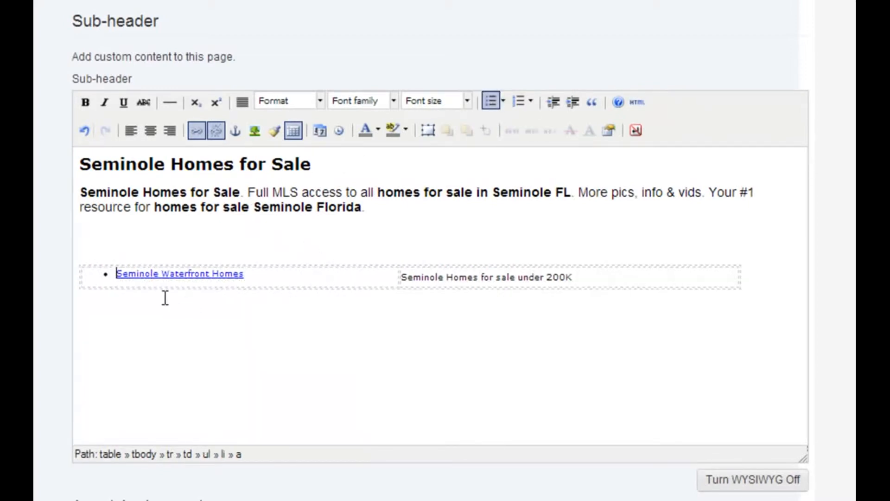
Start a link on "Seminole Homes for sale under 200K" in the table's second cell and give it that same text as its title.
{"action": "left_click_drag", "start_coordinate": [574, 277], "coordinate": [405, 282]}
{"action": "right_click", "coordinate": [411, 280]}
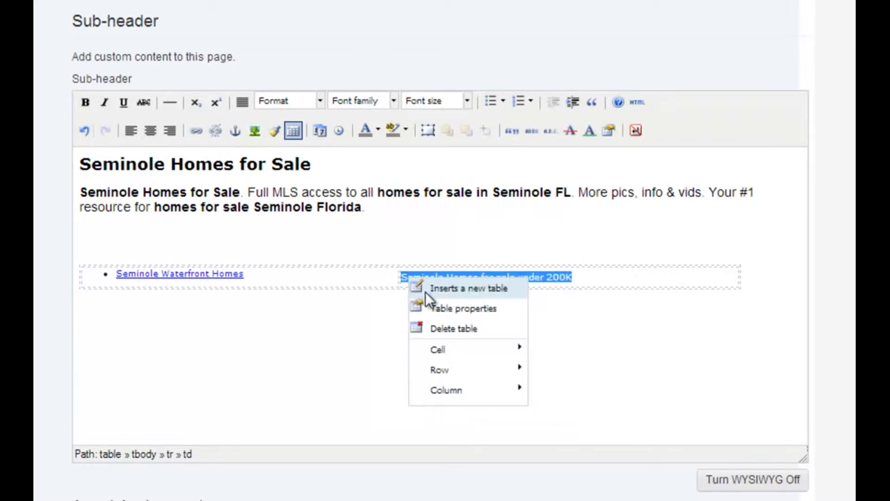
{"action": "left_click", "coordinate": [535, 277]}
{"action": "left_click_drag", "start_coordinate": [532, 270], "coordinate": [407, 277]}
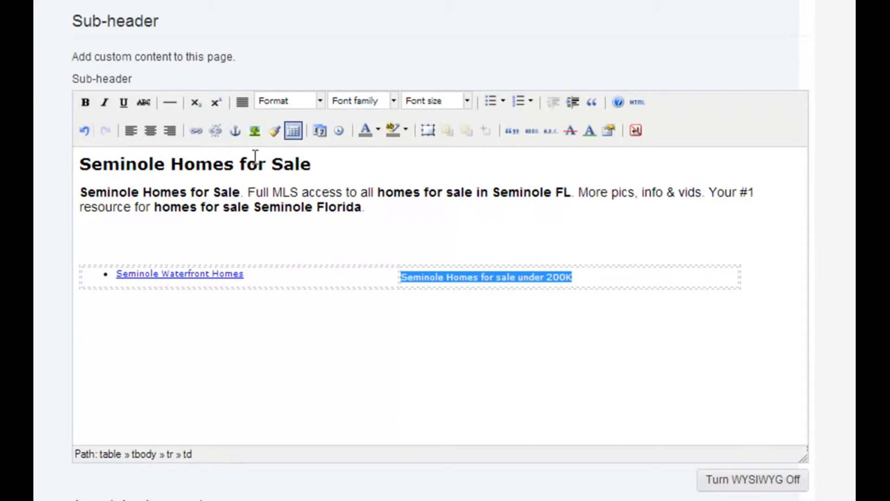
{"action": "left_click", "coordinate": [196, 132]}
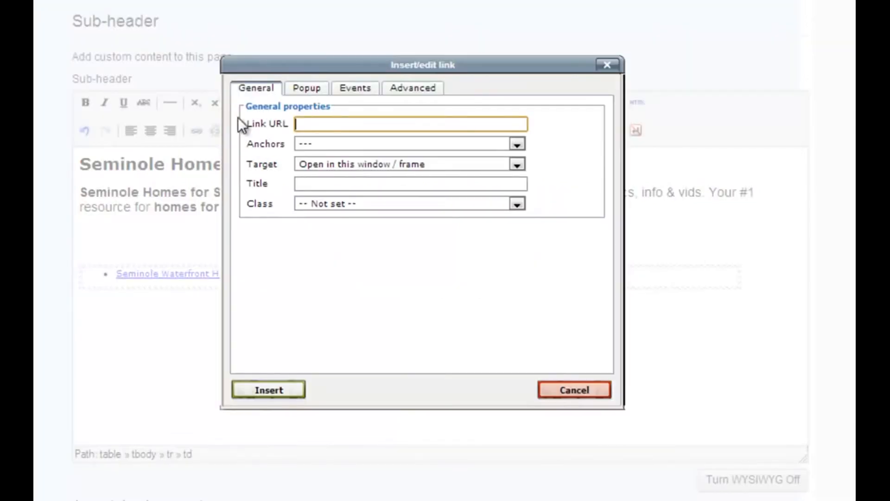
{"action": "left_click", "coordinate": [312, 181]}
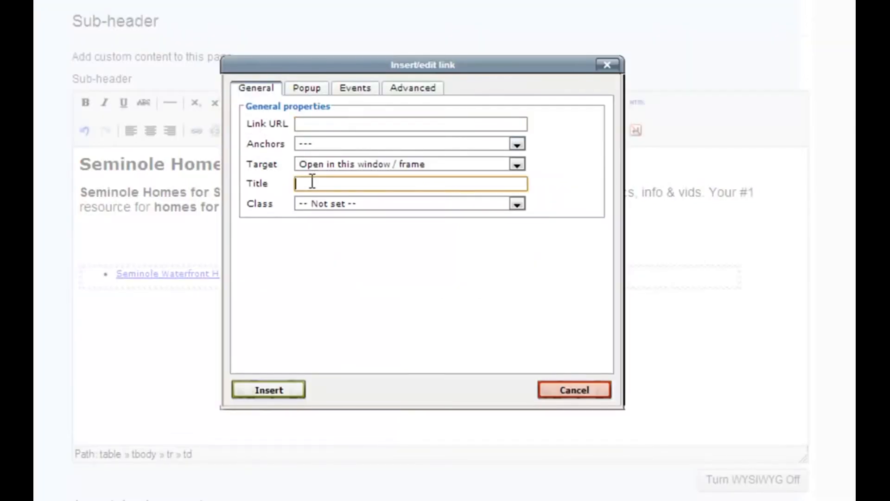
{"action": "key", "text": "ctrl+v"}
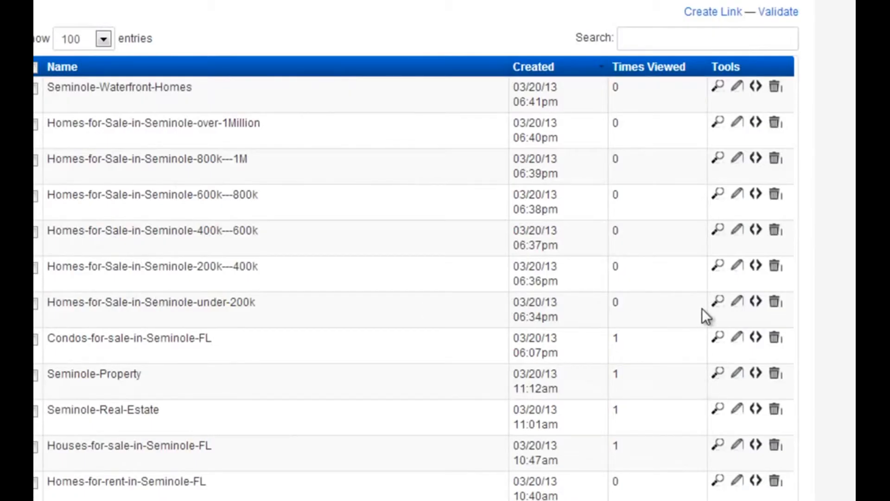
Insert the link with the preview address copied from Homes-for-Sale-in-Seminole-under-200k as its URL, and make it a bulleted item.
{"action": "right_click", "coordinate": [718, 302]}
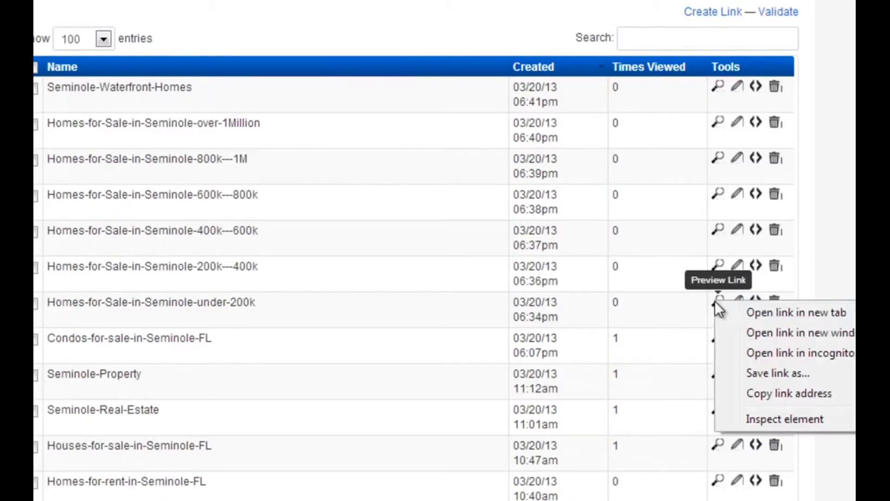
{"action": "left_click", "coordinate": [761, 394]}
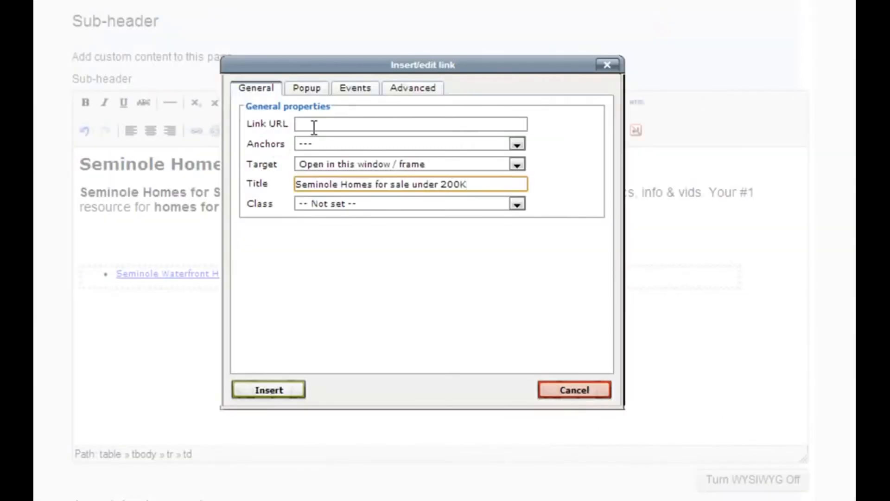
{"action": "left_click", "coordinate": [313, 127]}
{"action": "key", "text": "ctrl+v"}
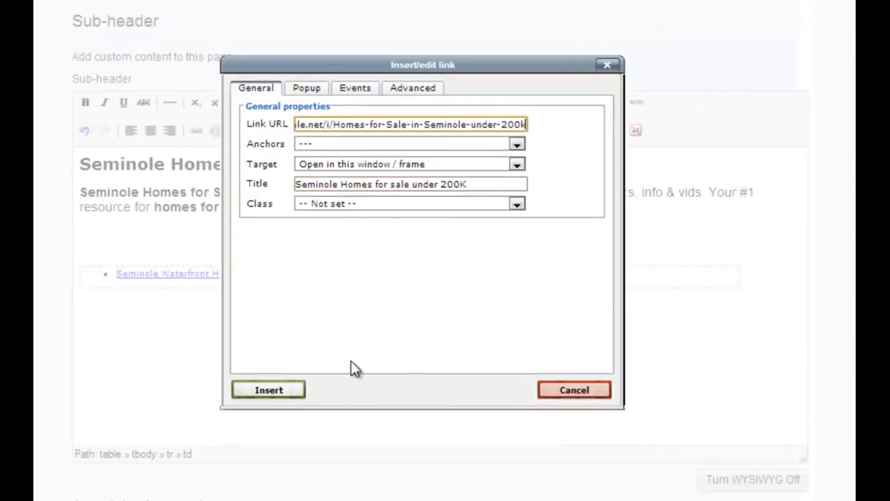
{"action": "left_click", "coordinate": [269, 390]}
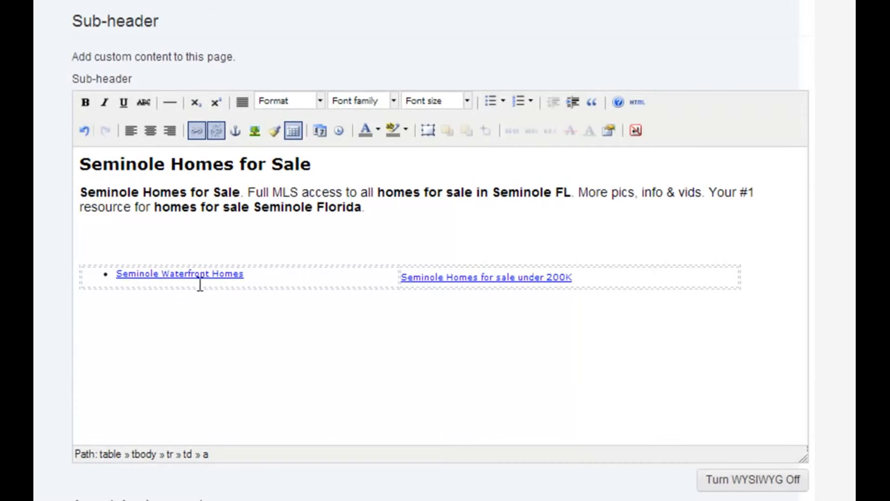
{"action": "left_click", "coordinate": [255, 277]}
{"action": "left_click", "coordinate": [401, 278]}
{"action": "left_click", "coordinate": [490, 102]}
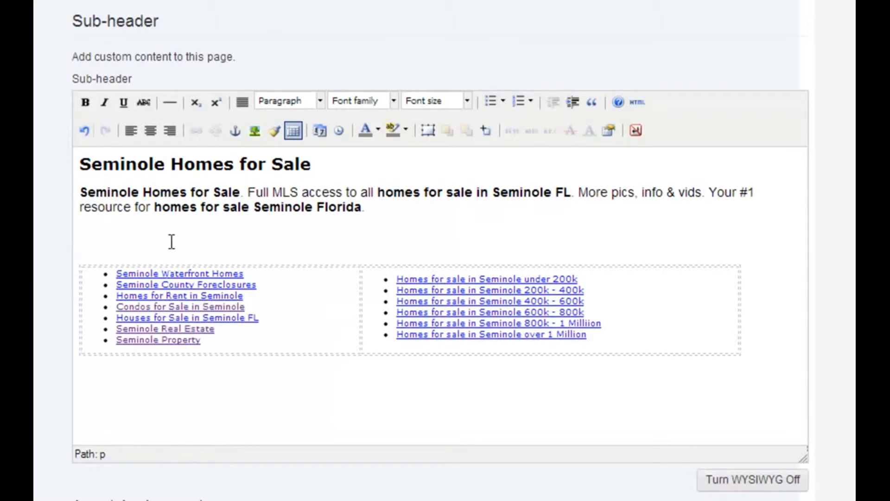
Remove the blank lines between the intro paragraph and the links table in the sub-header.
{"action": "key", "text": "BackSpace"}
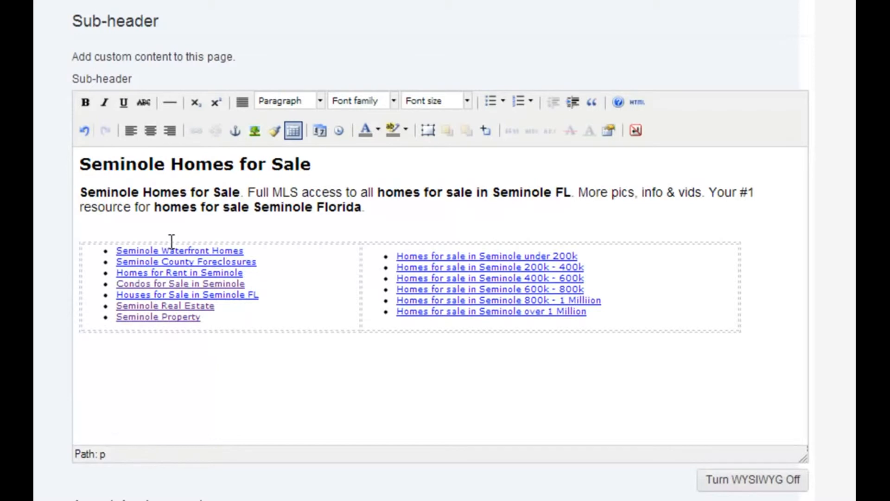
{"action": "key", "text": "BackSpace"}
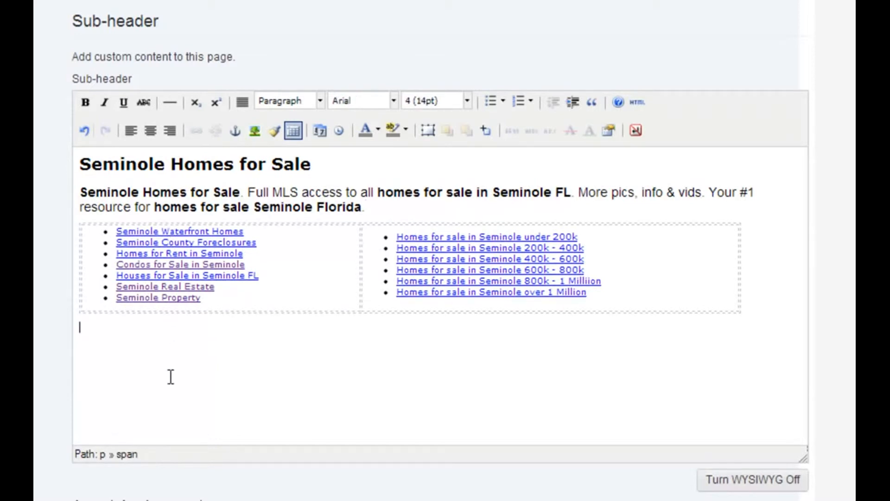
{"action": "left_click", "coordinate": [171, 377]}
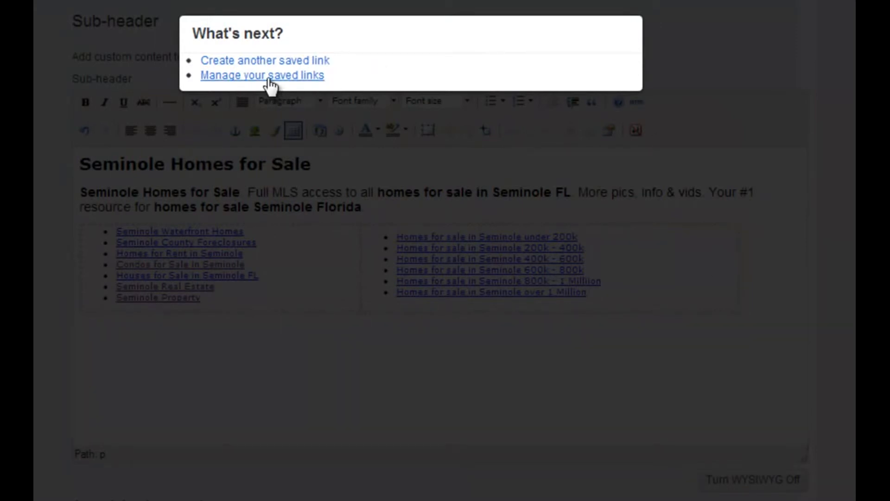
Go to the saved links management page and open the preferences of the Seminole-Homes-for-Sale link.
{"action": "left_click", "coordinate": [303, 76]}
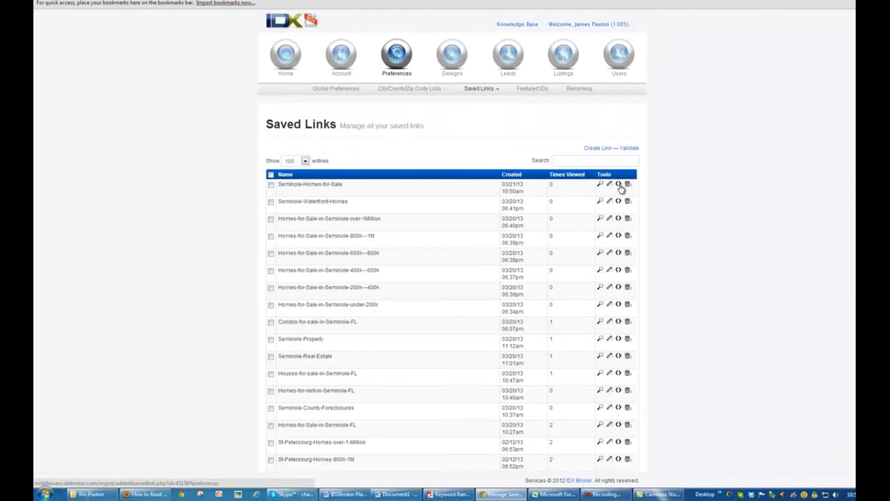
{"action": "right_click", "coordinate": [620, 185]}
{"action": "left_click", "coordinate": [627, 192]}
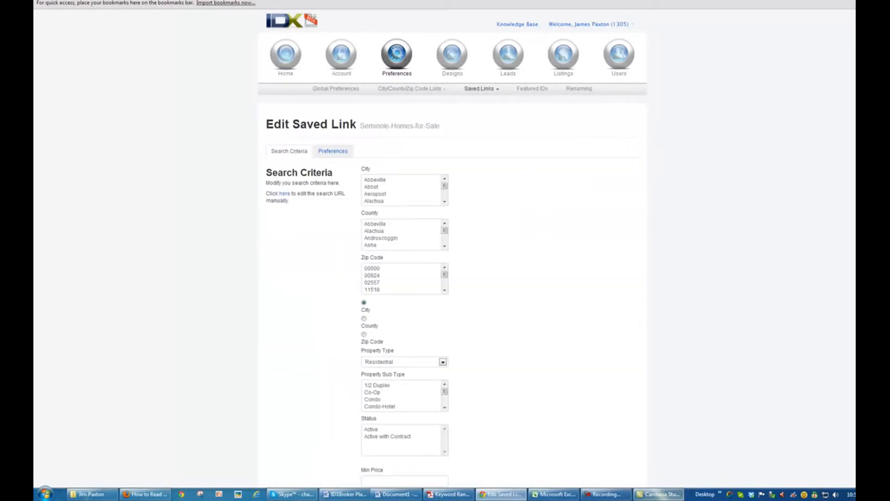
{"action": "mouse_move", "coordinate": [625, 499]}
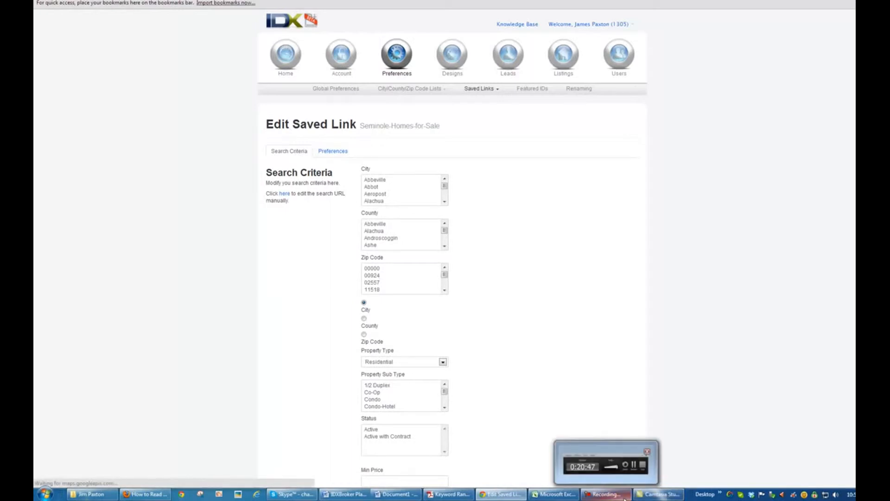
{"action": "left_click", "coordinate": [334, 155]}
{"action": "left_click", "coordinate": [606, 494]}
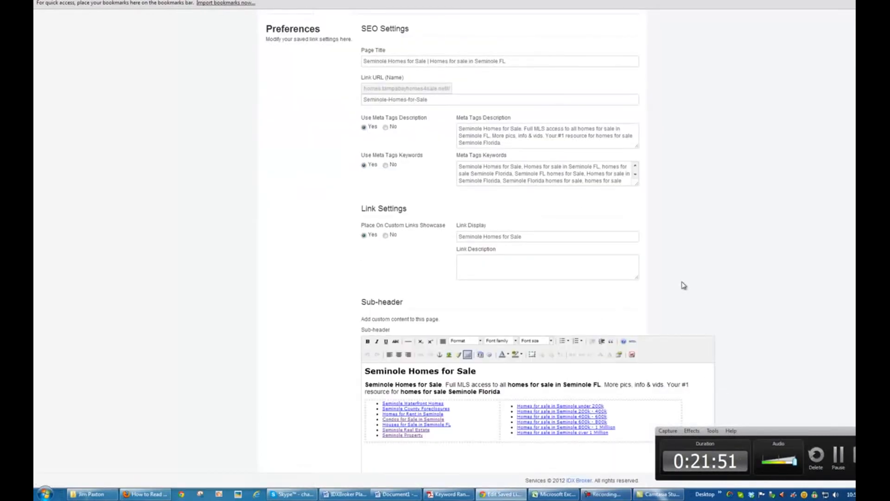
{"action": "scroll", "coordinate": [683, 284], "scroll_direction": "down", "scroll_amount": 3}
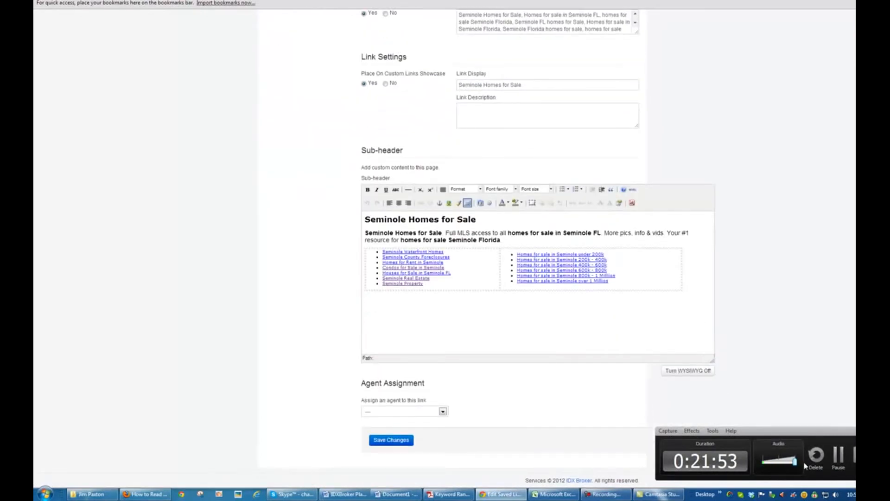
Switch the sub-header to its HTML source and enlarge the text area to show more of the code.
{"action": "left_click", "coordinate": [692, 374]}
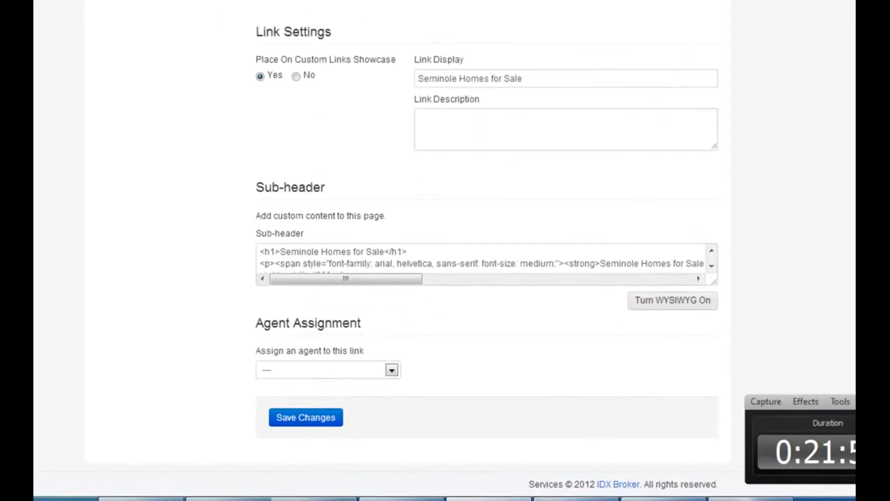
{"action": "left_click_drag", "start_coordinate": [776, 224], "coordinate": [779, 470]}
{"action": "scroll", "coordinate": [592, 250], "scroll_direction": "down", "scroll_amount": 4}
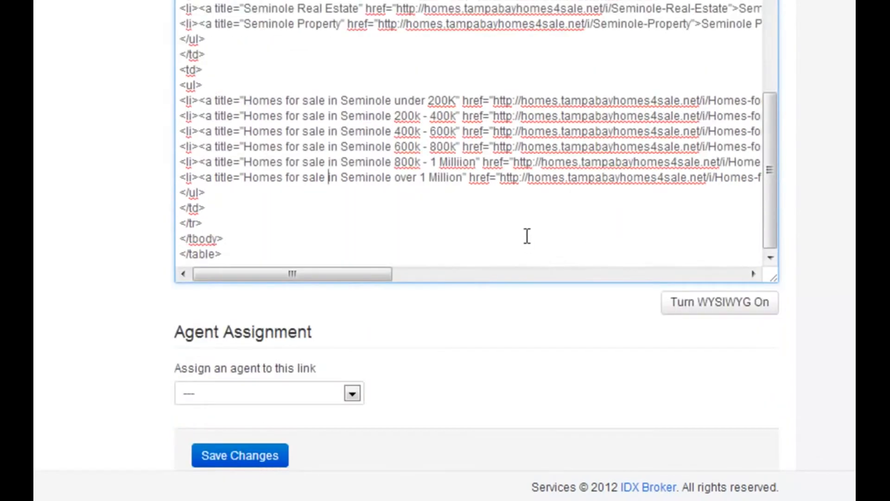
{"action": "scroll", "coordinate": [523, 207], "scroll_direction": "down", "scroll_amount": 1}
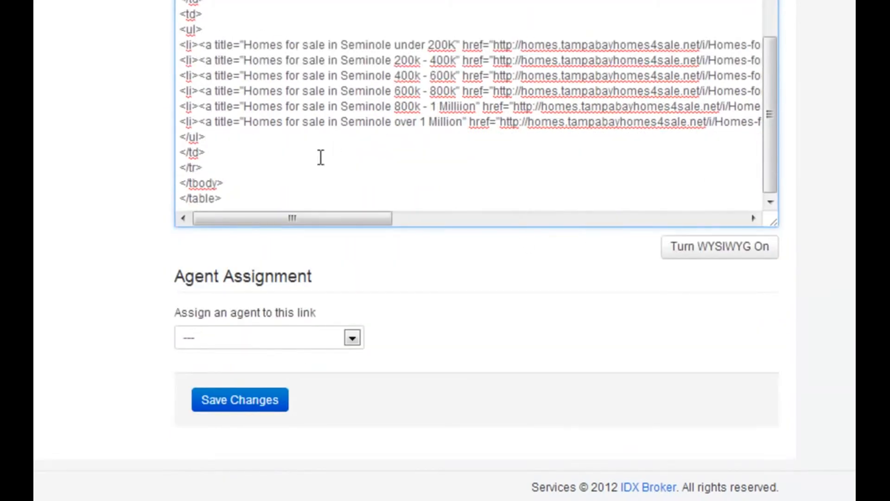
Copy the whole links table code, from <table width="800px"> to </table>, and save the link's changes.
{"action": "left_click_drag", "start_coordinate": [222, 199], "coordinate": [173, 64]}
{"action": "right_click", "coordinate": [208, 77]}
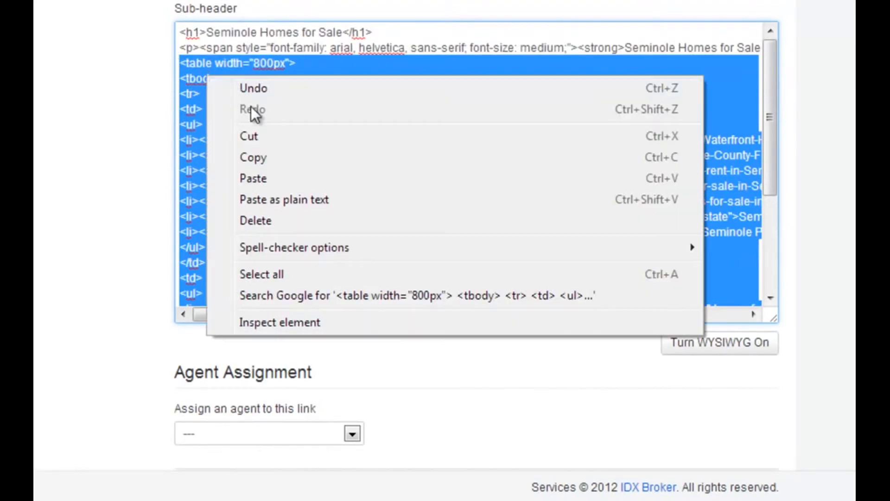
{"action": "left_click", "coordinate": [265, 158]}
{"action": "left_click", "coordinate": [520, 344]}
{"action": "scroll", "coordinate": [839, 301], "scroll_direction": "down", "scroll_amount": 2}
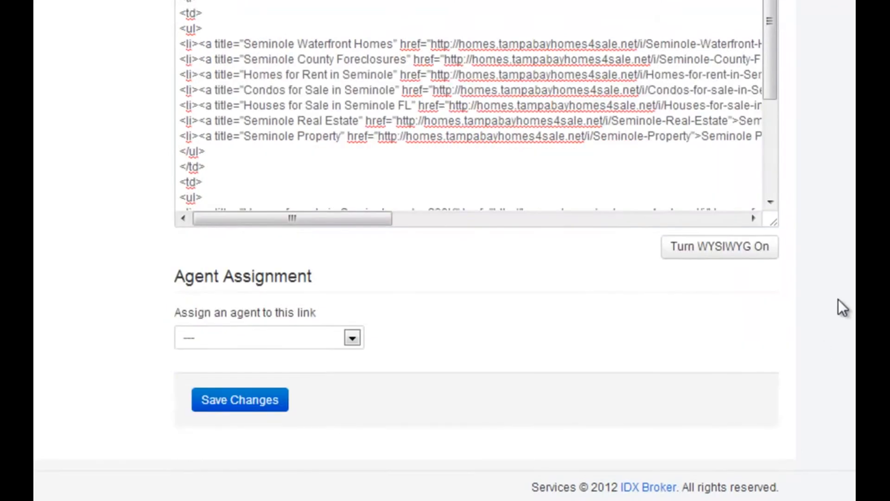
{"action": "left_click", "coordinate": [249, 401]}
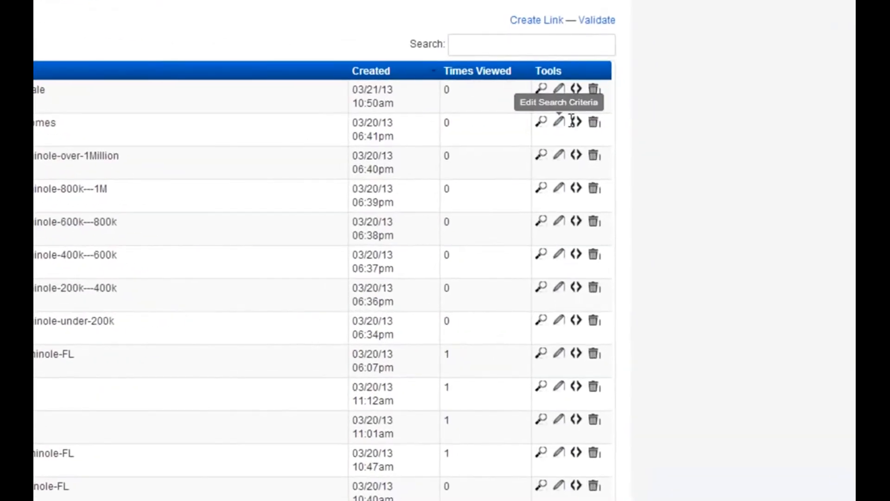
Open the preferences of Seminole-Waterfront-Homes and the six Seminole price-range links, from over-1Million down to under-200k, in separate new tabs.
{"action": "right_click", "coordinate": [580, 125]}
{"action": "left_click", "coordinate": [599, 135]}
{"action": "right_click", "coordinate": [577, 160]}
{"action": "left_click", "coordinate": [603, 164]}
{"action": "right_click", "coordinate": [574, 187]}
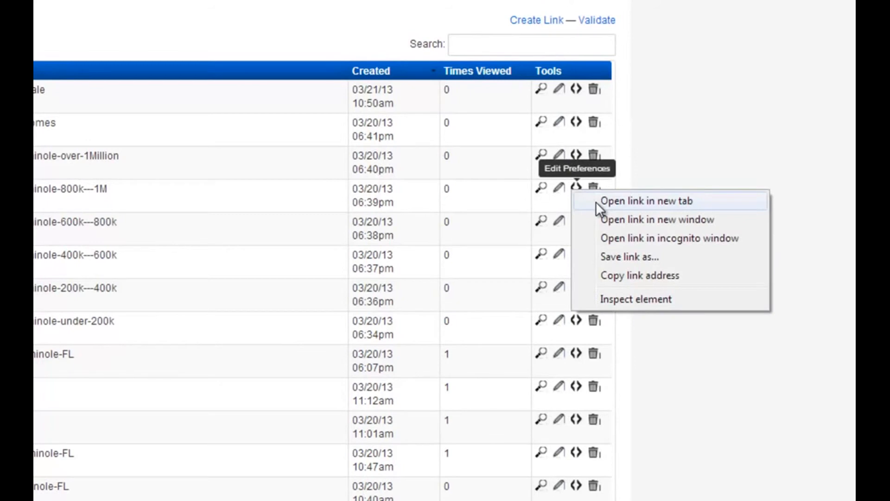
{"action": "left_click", "coordinate": [596, 201]}
{"action": "right_click", "coordinate": [576, 224]}
{"action": "left_click", "coordinate": [599, 234]}
{"action": "right_click", "coordinate": [580, 256]}
{"action": "left_click", "coordinate": [599, 261]}
{"action": "right_click", "coordinate": [575, 287]}
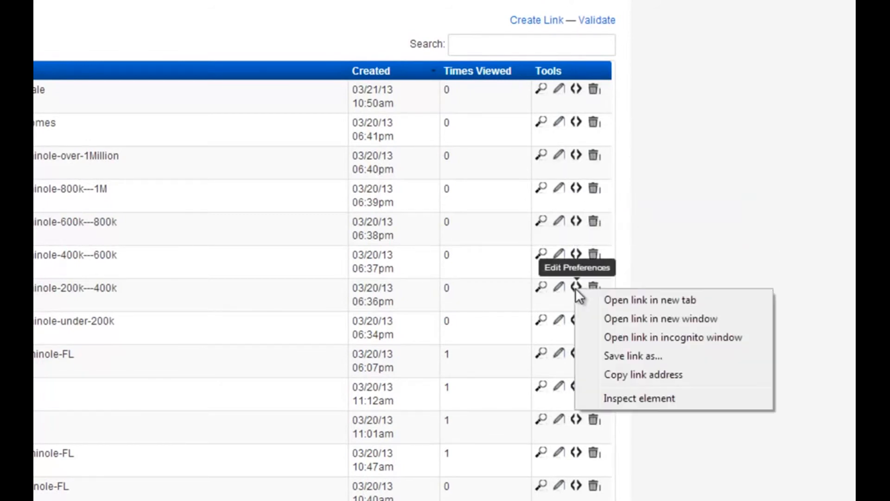
{"action": "left_click", "coordinate": [618, 300]}
{"action": "right_click", "coordinate": [576, 321]}
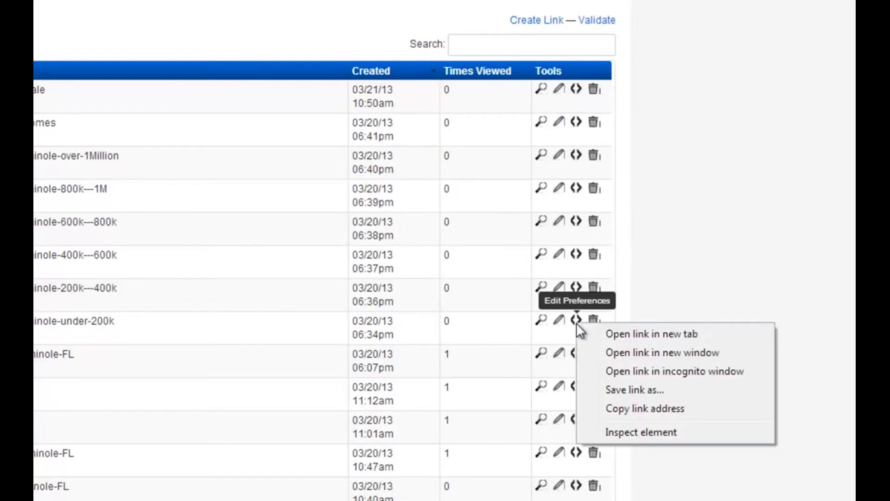
{"action": "left_click", "coordinate": [601, 335]}
Open the preferences of the Seminole condos, property, real estate, houses for sale, homes for rent and county foreclosures links in new tabs.
{"action": "right_click", "coordinate": [576, 353]}
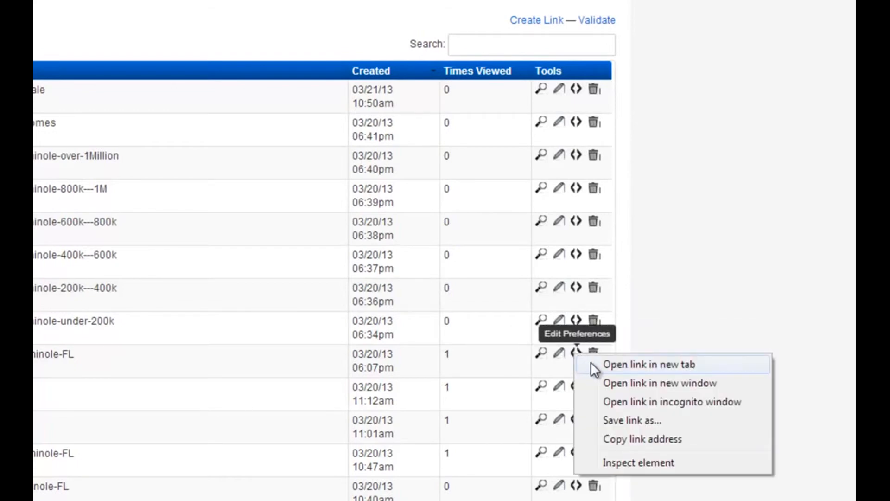
{"action": "left_click", "coordinate": [595, 369]}
{"action": "right_click", "coordinate": [578, 389]}
{"action": "left_click", "coordinate": [592, 398]}
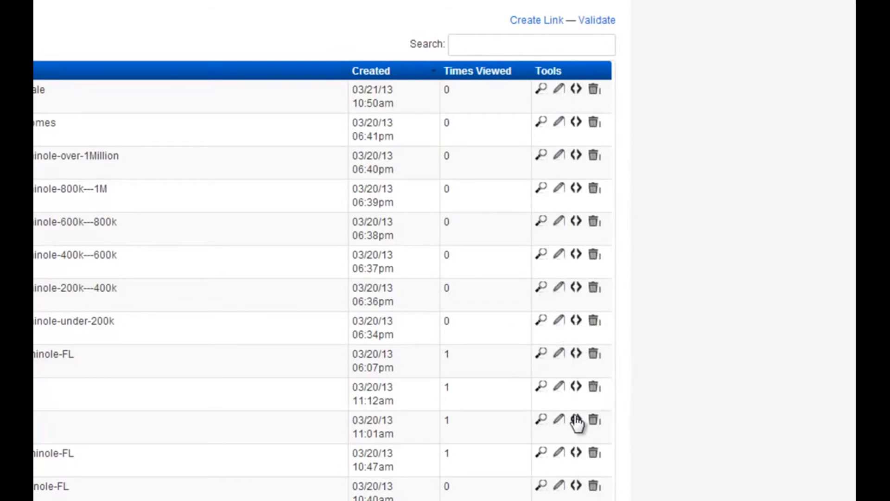
{"action": "right_click", "coordinate": [577, 421]}
{"action": "left_click", "coordinate": [592, 433]}
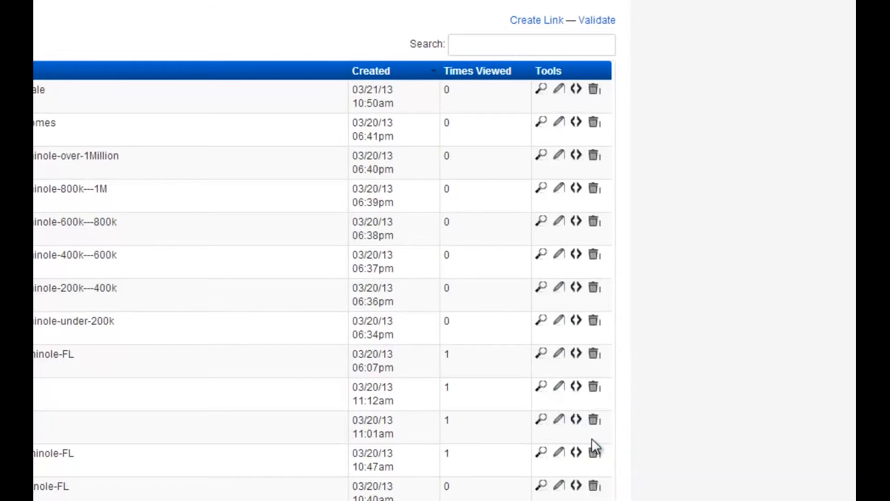
{"action": "right_click", "coordinate": [576, 459]}
{"action": "left_click", "coordinate": [591, 466]}
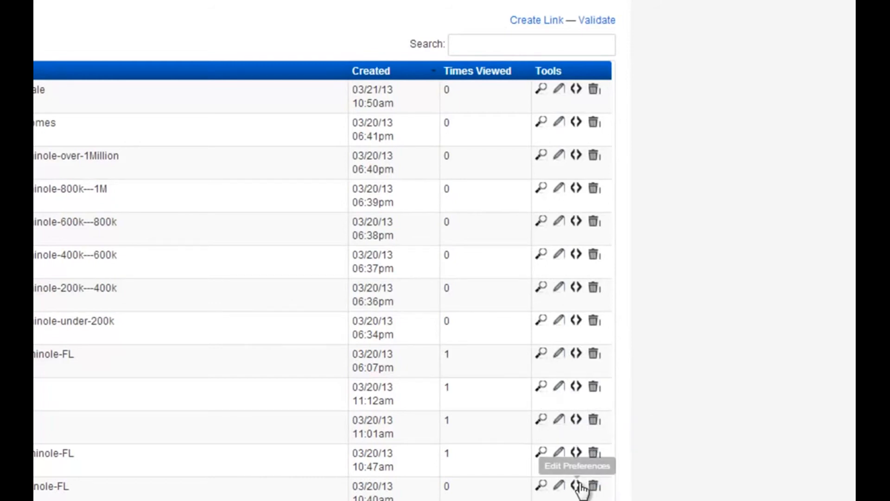
{"action": "right_click", "coordinate": [579, 484]}
{"action": "left_click", "coordinate": [598, 494]}
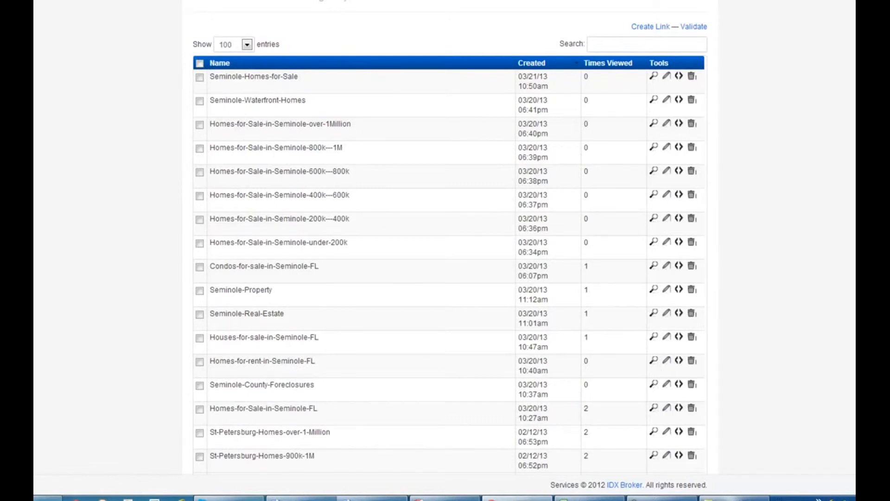
{"action": "right_click", "coordinate": [678, 384]}
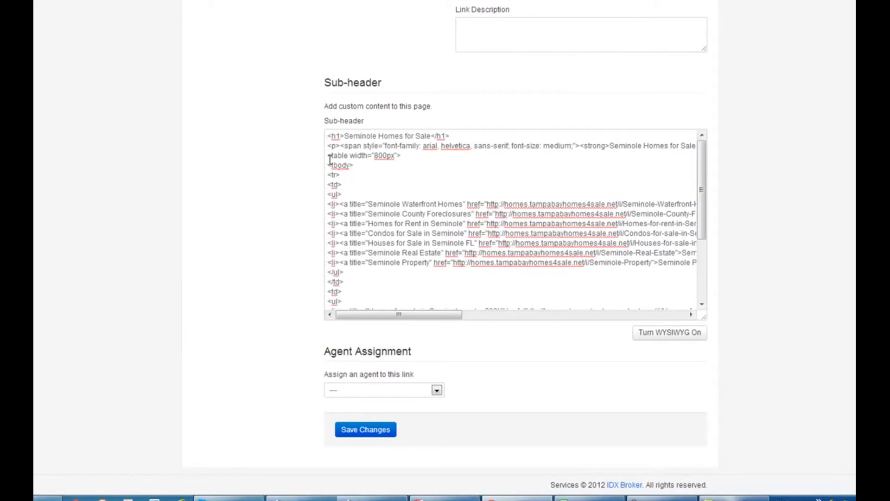
Copy the links table code again from the Seminole Homes for Sale sub-header source and save that page's changes.
{"action": "left_click_drag", "start_coordinate": [327, 157], "coordinate": [450, 336]}
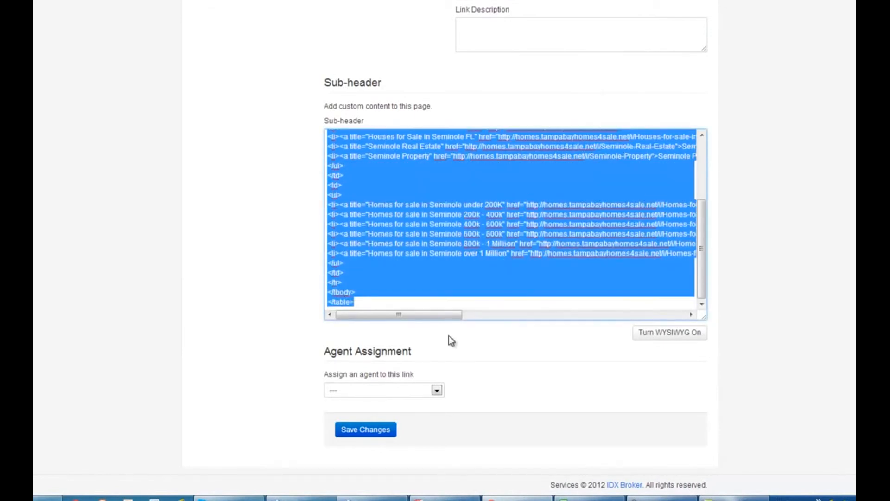
{"action": "key", "text": "ctrl+v"}
{"action": "left_click", "coordinate": [375, 429]}
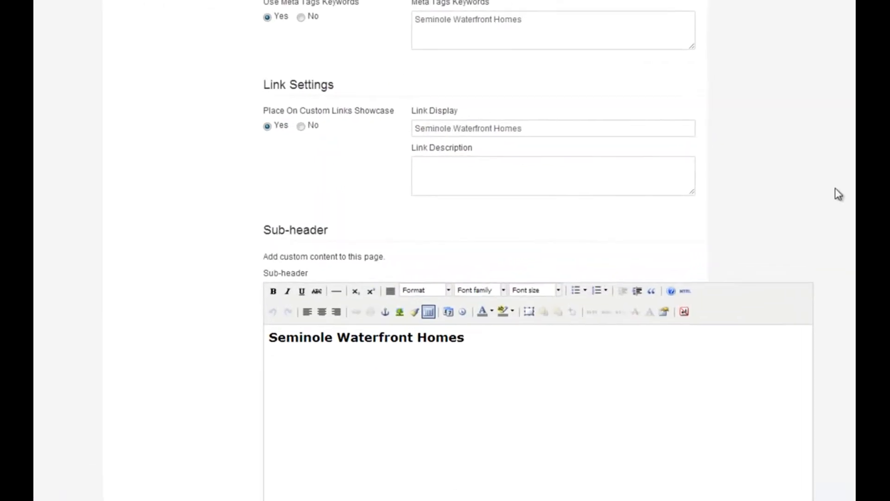
Show the Seminole Waterfront Homes sub-header as HTML source and paste the links table code after its heading.
{"action": "left_click", "coordinate": [792, 423]}
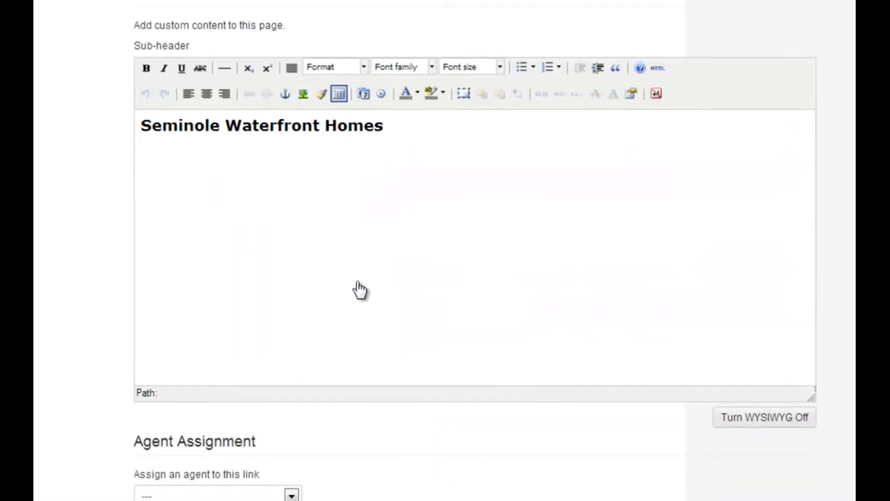
{"action": "left_click", "coordinate": [331, 345]}
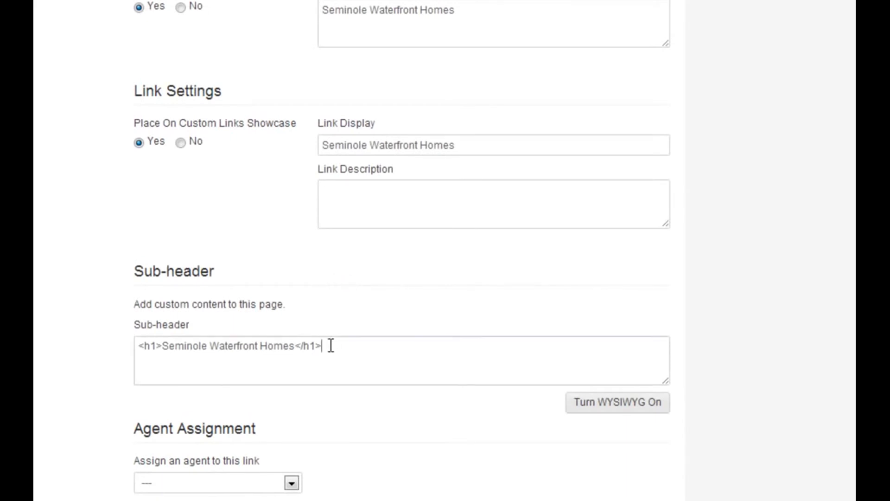
{"action": "key", "text": "ctrl+v"}
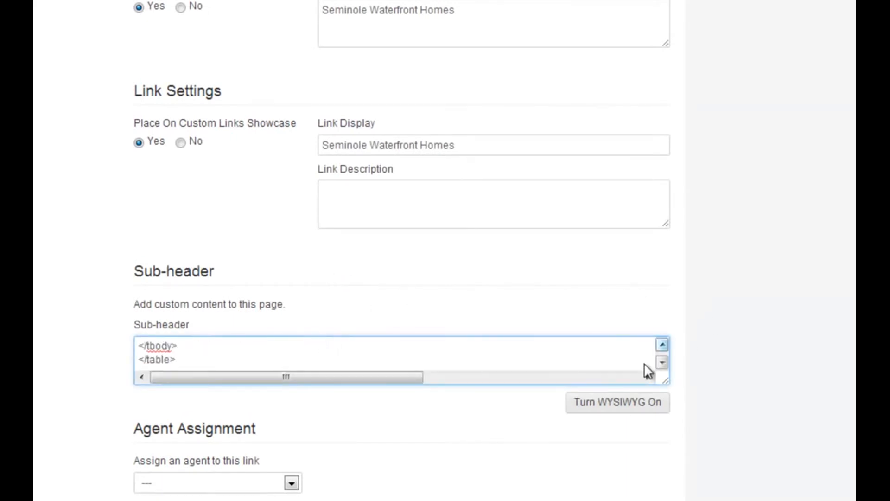
{"action": "left_click", "coordinate": [165, 245]}
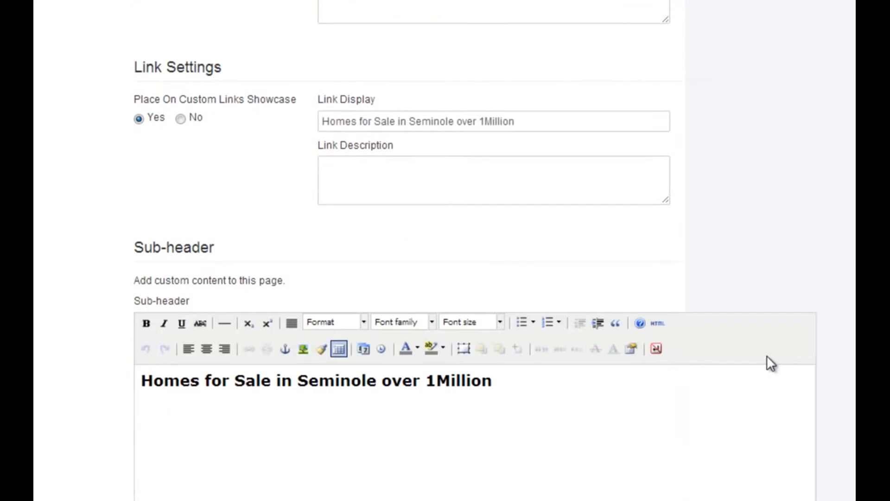
Paste the links table code below the heading in the Homes for Sale in Seminole over 1Million sub-header source and turn WYSIWYG back on.
{"action": "scroll", "coordinate": [766, 355], "scroll_direction": "down", "scroll_amount": 5}
{"action": "left_click", "coordinate": [781, 421]}
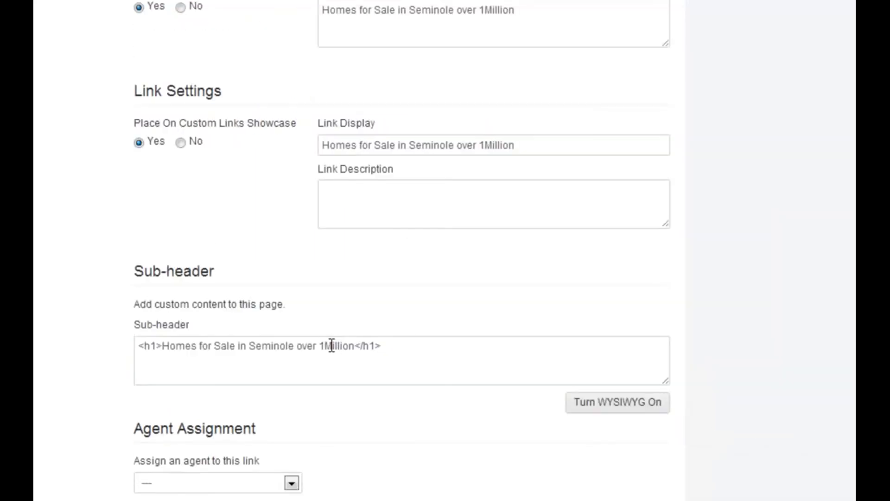
{"action": "left_click", "coordinate": [424, 353]}
{"action": "key", "text": "Return"}
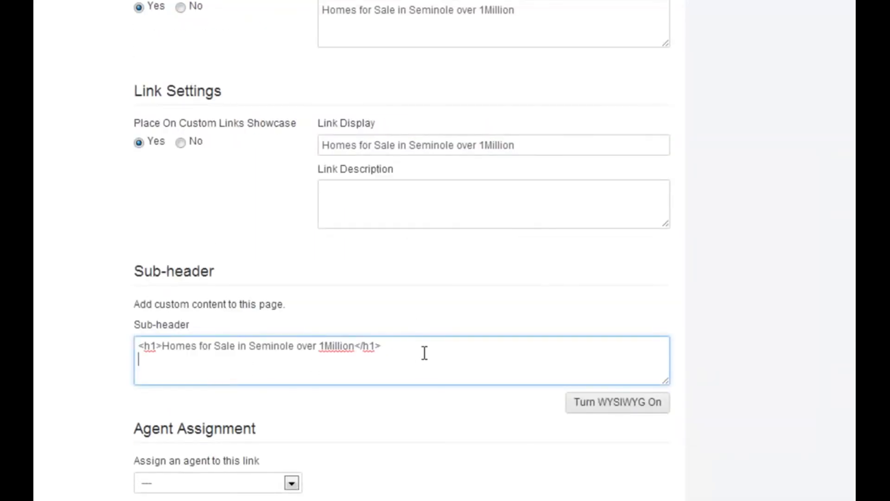
{"action": "key", "text": "ctrl+v"}
{"action": "left_click", "coordinate": [617, 403]}
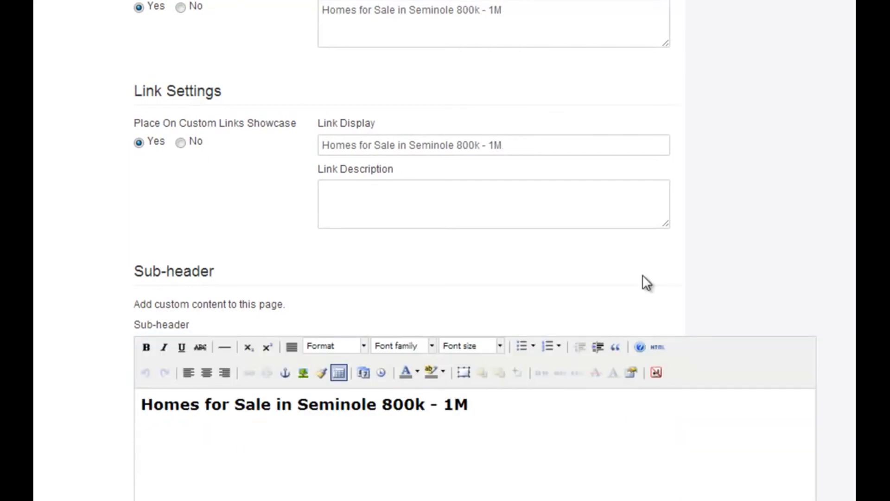
Paste the links table code on a new line below the heading in the Homes for Sale in Seminole 800k - 1M sub-header source.
{"action": "scroll", "coordinate": [771, 347], "scroll_direction": "down", "scroll_amount": 5}
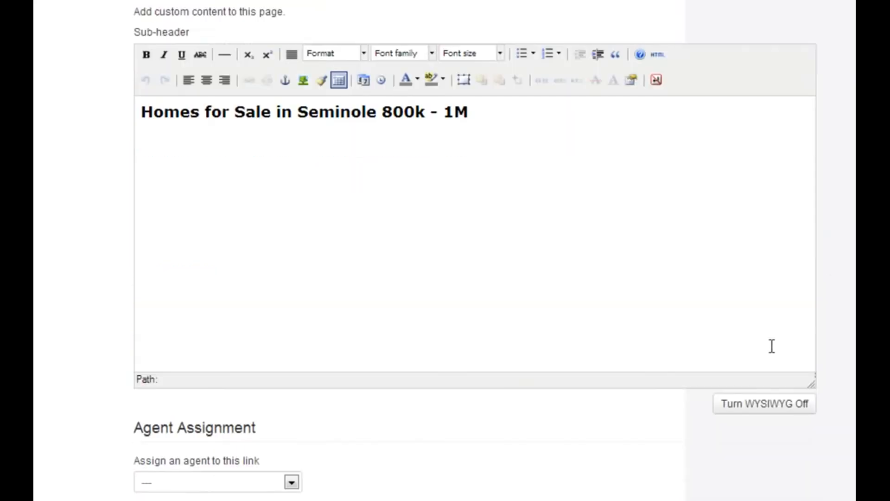
{"action": "left_click", "coordinate": [779, 405]}
{"action": "left_click", "coordinate": [385, 346]}
{"action": "key", "text": "Return"}
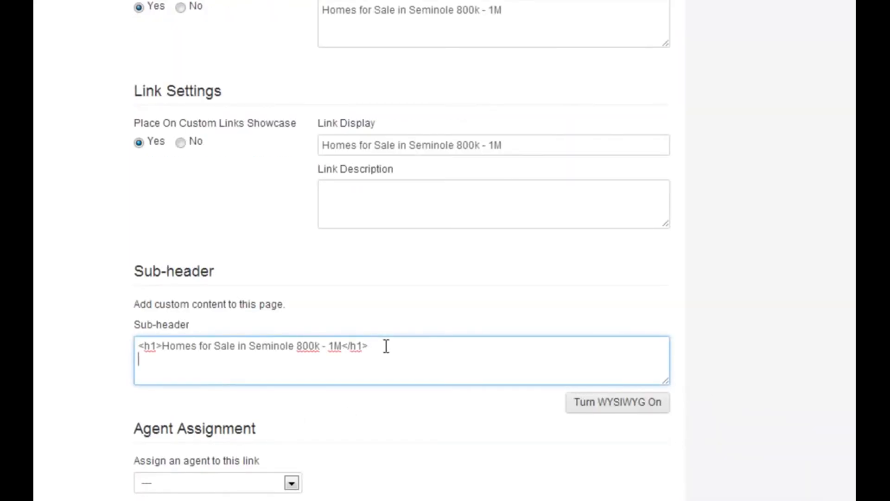
{"action": "key", "text": "ctrl+v"}
{"action": "left_click", "coordinate": [303, 496]}
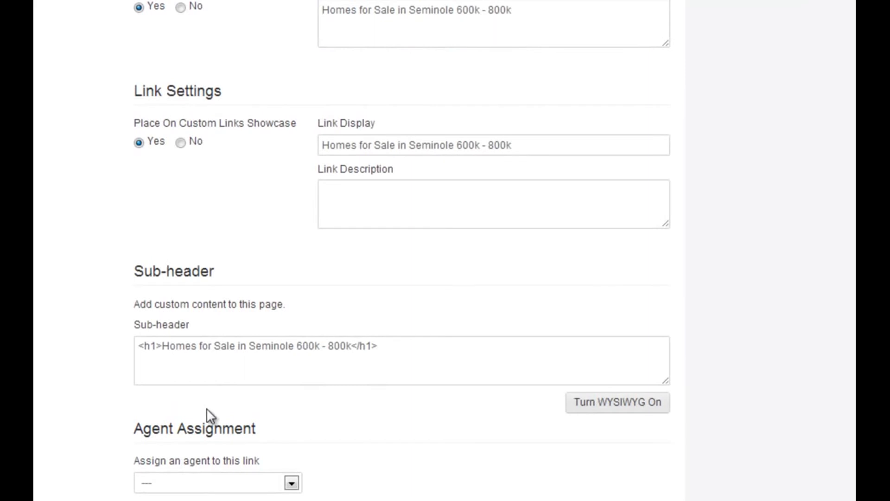
Paste the links table code after the heading in the Homes for Sale in Seminole 600k - 800k sub-header source and turn WYSIWYG back on.
{"action": "left_click", "coordinate": [414, 353]}
{"action": "key", "text": "ctrl+v"}
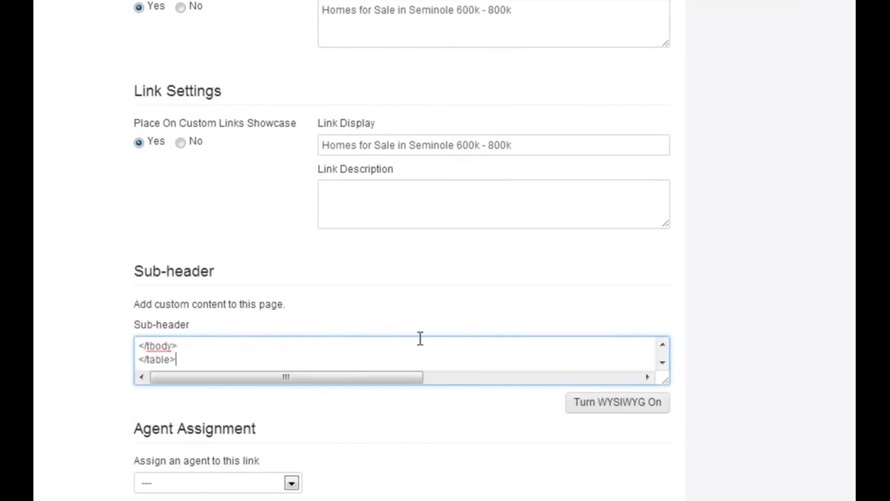
{"action": "left_click", "coordinate": [617, 402]}
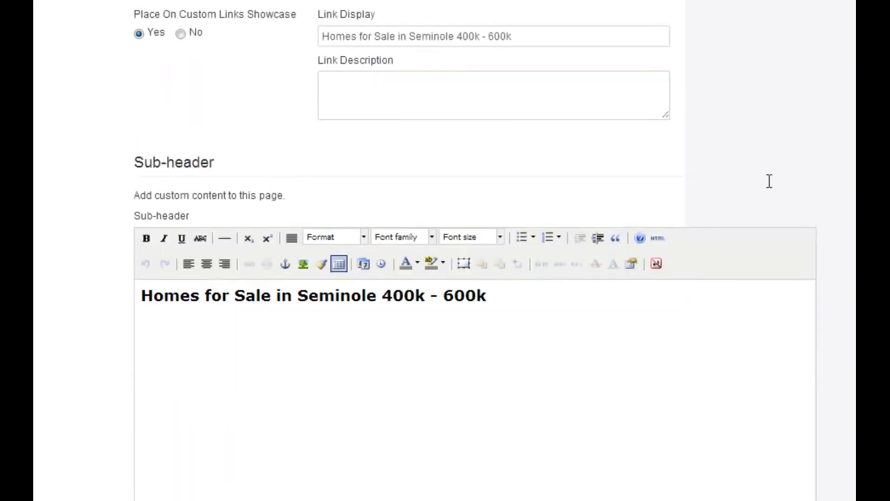
Paste the links table code below the heading in the Homes for Sale in Seminole 400k - 600k sub-header source and turn WYSIWYG back on.
{"action": "scroll", "coordinate": [769, 181], "scroll_direction": "down", "scroll_amount": 4}
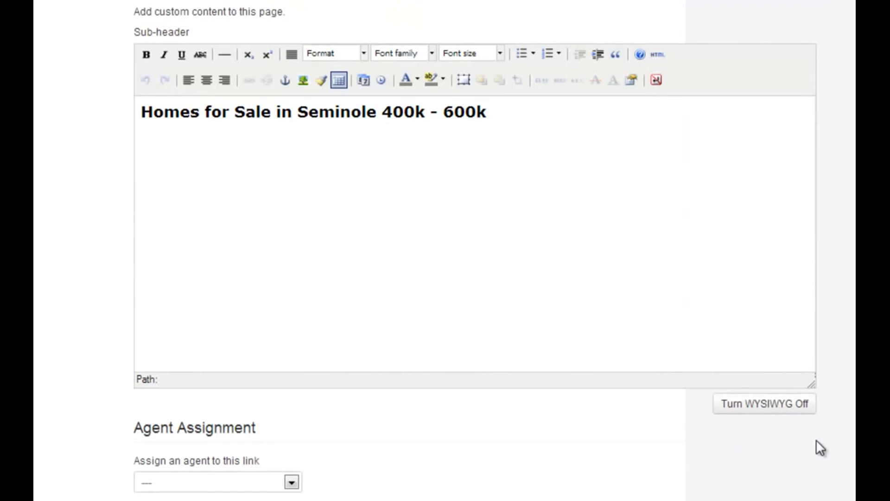
{"action": "left_click", "coordinate": [787, 410]}
{"action": "left_click", "coordinate": [382, 343]}
{"action": "key", "text": "Return"}
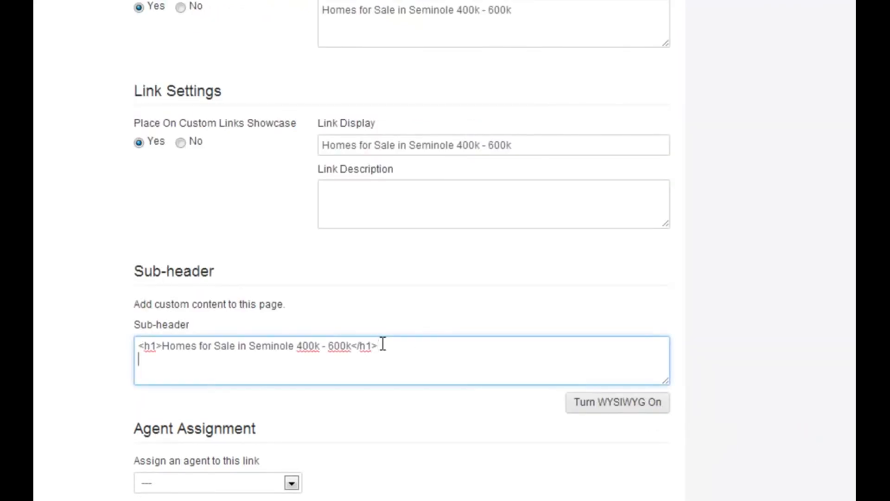
{"action": "key", "text": "ctrl+v"}
{"action": "left_click", "coordinate": [617, 402]}
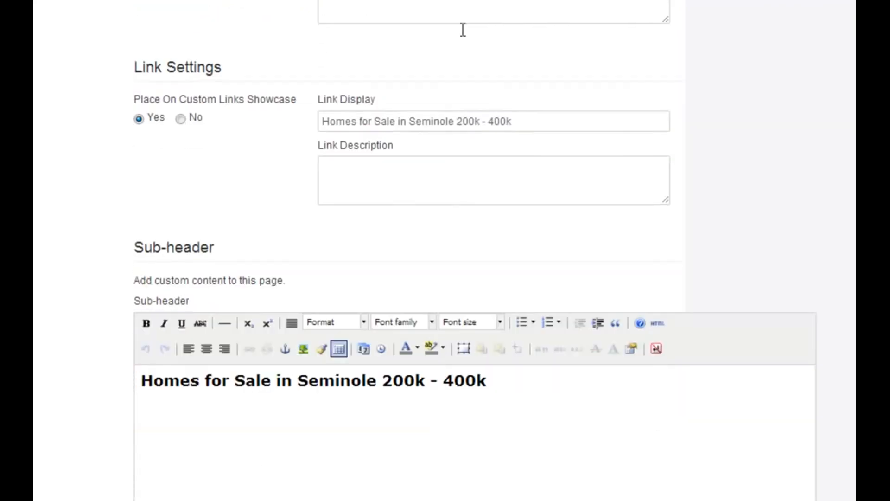
Paste the links table code below the heading in the Homes for Sale in Seminole 200k - 400k sub-header source and turn WYSIWYG back on.
{"action": "scroll", "coordinate": [765, 165], "scroll_direction": "down", "scroll_amount": 5}
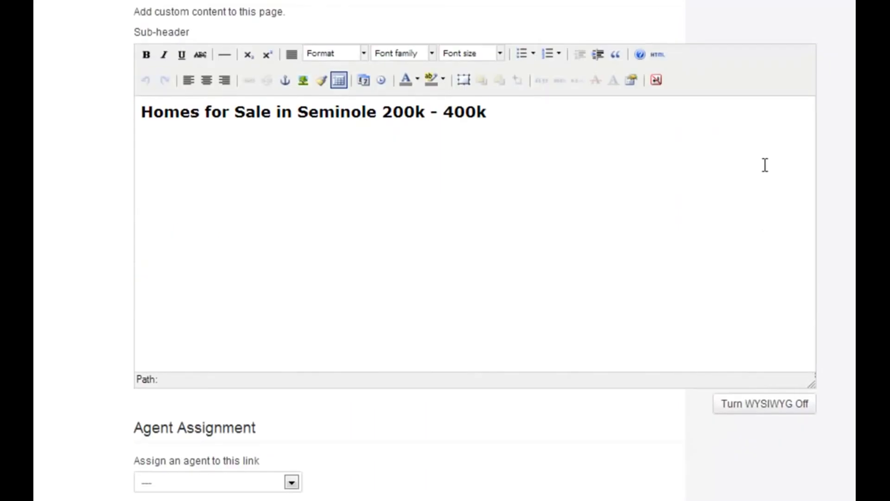
{"action": "left_click", "coordinate": [742, 411]}
{"action": "left_click", "coordinate": [401, 345]}
{"action": "key", "text": "Return"}
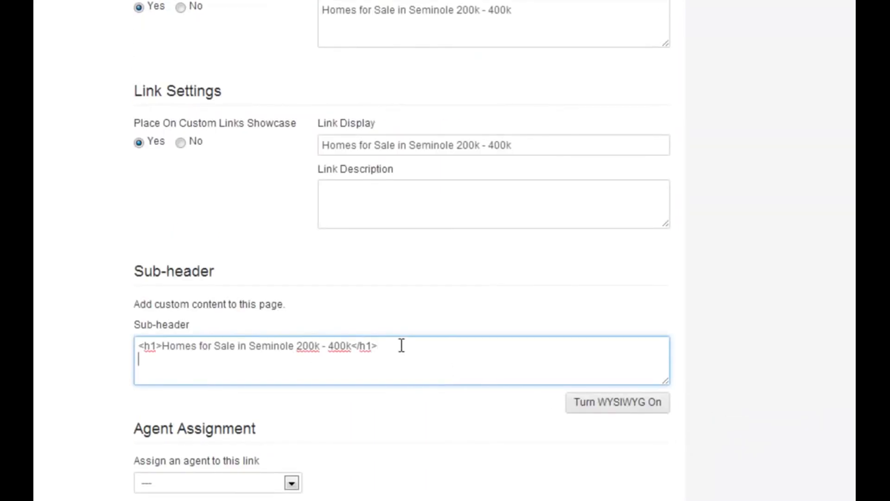
{"action": "key", "text": "ctrl+v"}
{"action": "left_click", "coordinate": [617, 402]}
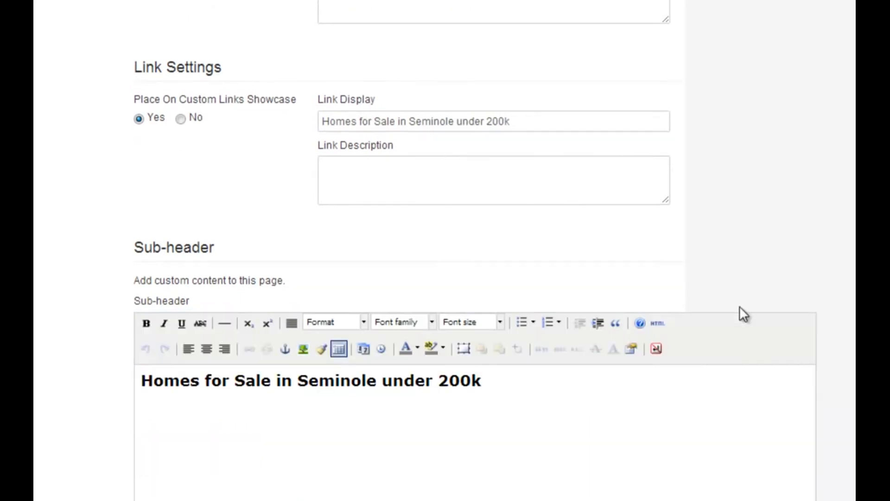
Paste the links table code below the heading in the Homes for Sale in Seminole under 200k sub-header source and turn WYSIWYG back on.
{"action": "scroll", "coordinate": [742, 315], "scroll_direction": "down", "scroll_amount": 5}
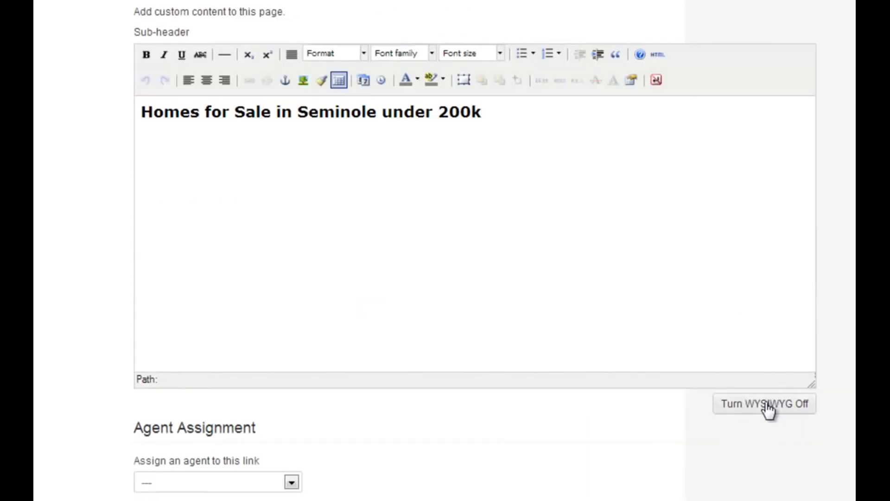
{"action": "left_click", "coordinate": [766, 406]}
{"action": "left_click", "coordinate": [376, 354]}
{"action": "key", "text": "Return"}
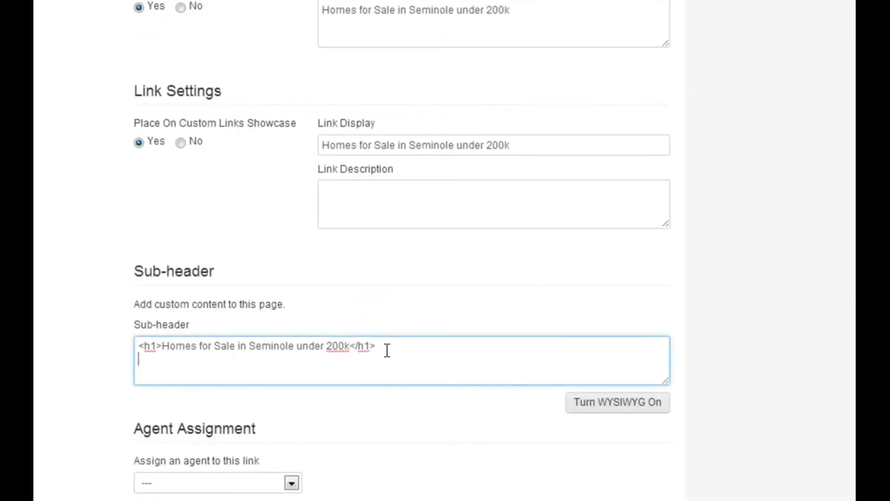
{"action": "key", "text": "ctrl+v"}
{"action": "left_click", "coordinate": [617, 402]}
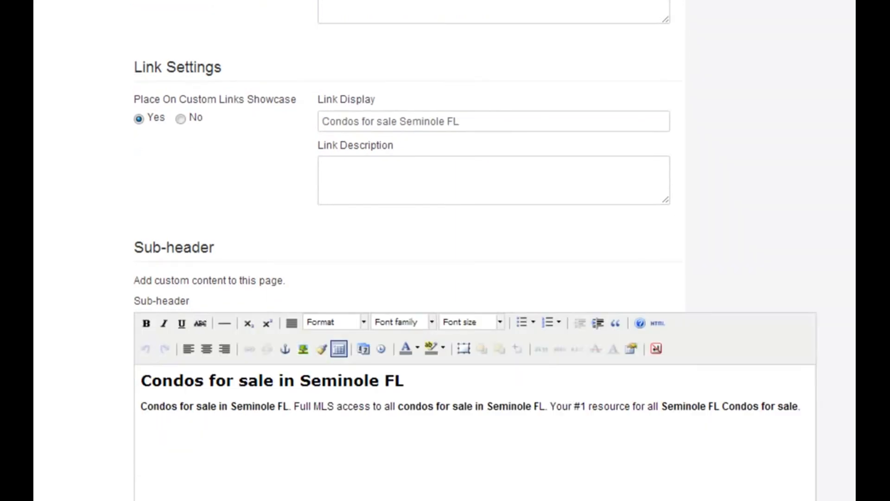
Enlarge the Condos for sale Seminole FL sub-header source, paste the links table code below its paragraph, and turn WYSIWYG back on.
{"action": "scroll", "coordinate": [785, 330], "scroll_direction": "down", "scroll_amount": 5}
{"action": "left_click", "coordinate": [766, 406]}
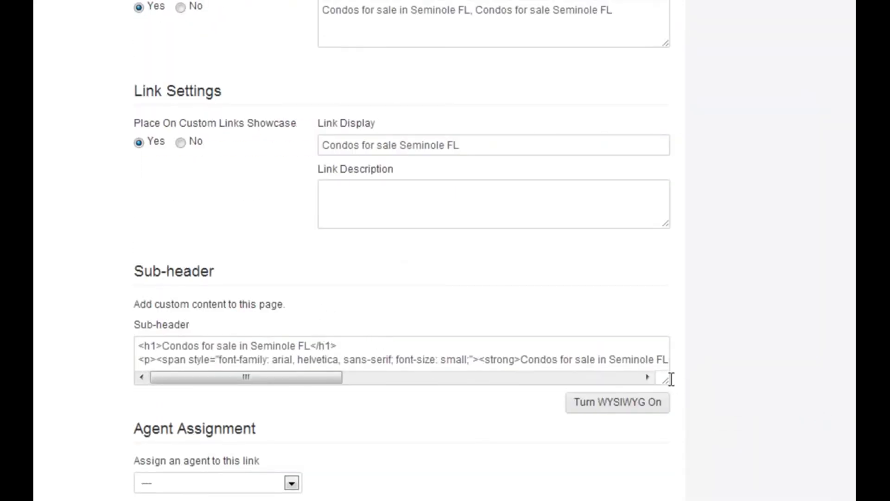
{"action": "left_click_drag", "start_coordinate": [665, 383], "coordinate": [684, 499]}
{"action": "left_click", "coordinate": [581, 361]}
{"action": "key", "text": "End"}
{"action": "key", "text": "Return"}
{"action": "key", "text": "ctrl+v"}
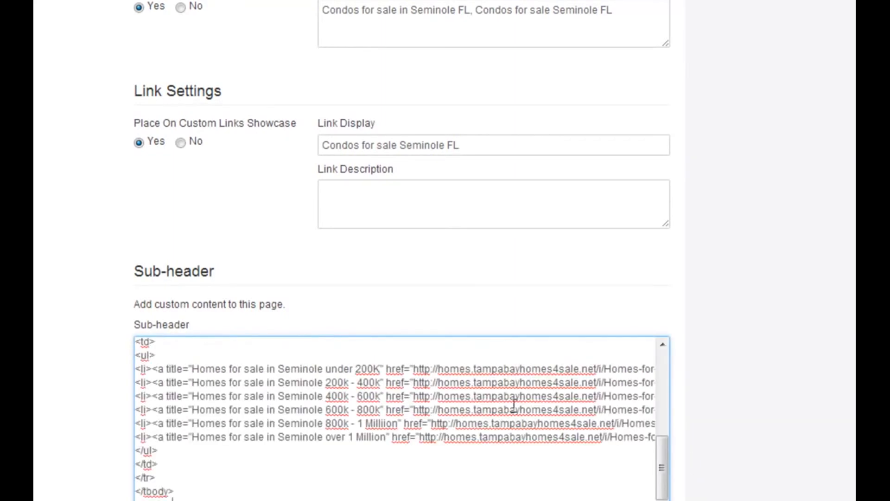
{"action": "scroll", "coordinate": [557, 211], "scroll_direction": "down", "scroll_amount": 3}
{"action": "left_click", "coordinate": [618, 402]}
Enlarge the Seminole Property sub-header source, paste the links table code below its paragraph, and turn WYSIWYG back on.
{"action": "scroll", "coordinate": [761, 87], "scroll_direction": "down", "scroll_amount": 5}
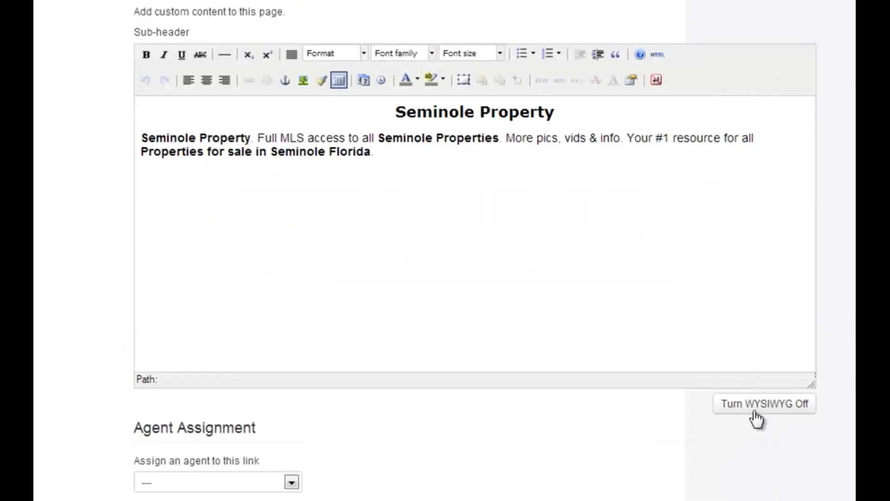
{"action": "left_click", "coordinate": [755, 408]}
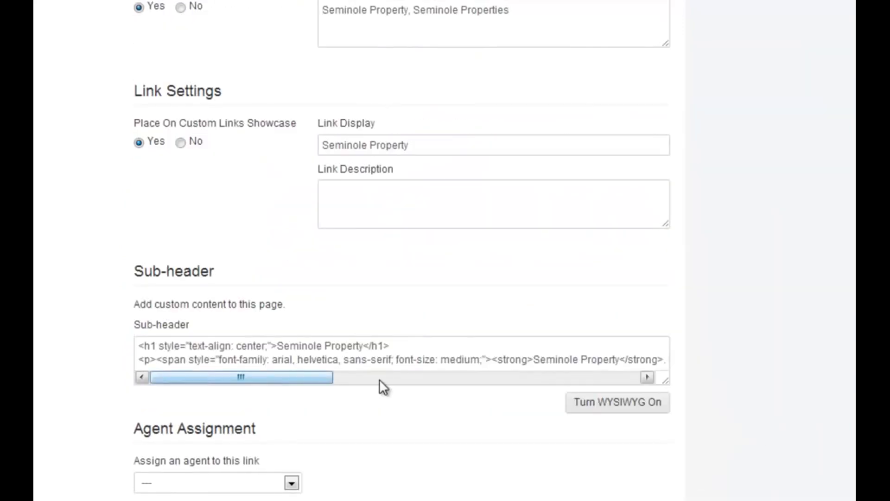
{"action": "left_click_drag", "start_coordinate": [665, 381], "coordinate": [668, 498]}
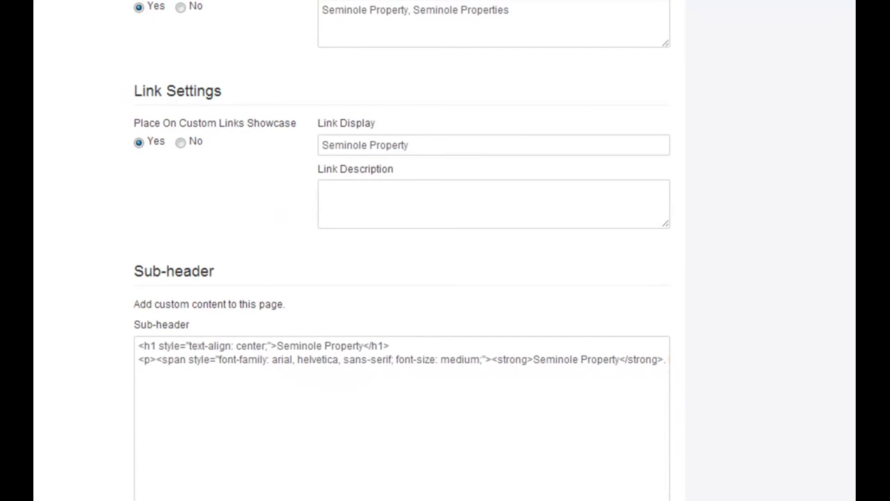
{"action": "left_click", "coordinate": [563, 361]}
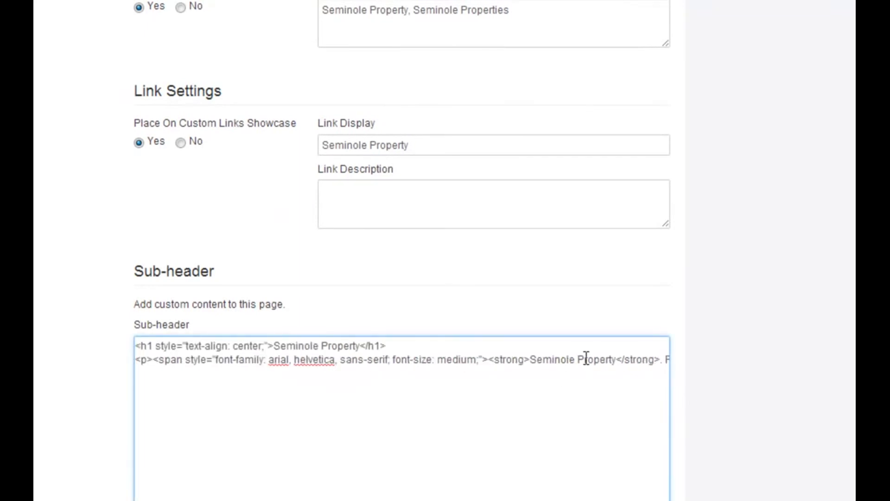
{"action": "scroll", "coordinate": [361, 454], "scroll_direction": "down", "scroll_amount": 10}
{"action": "scroll", "coordinate": [705, 481], "scroll_direction": "down", "scroll_amount": 3}
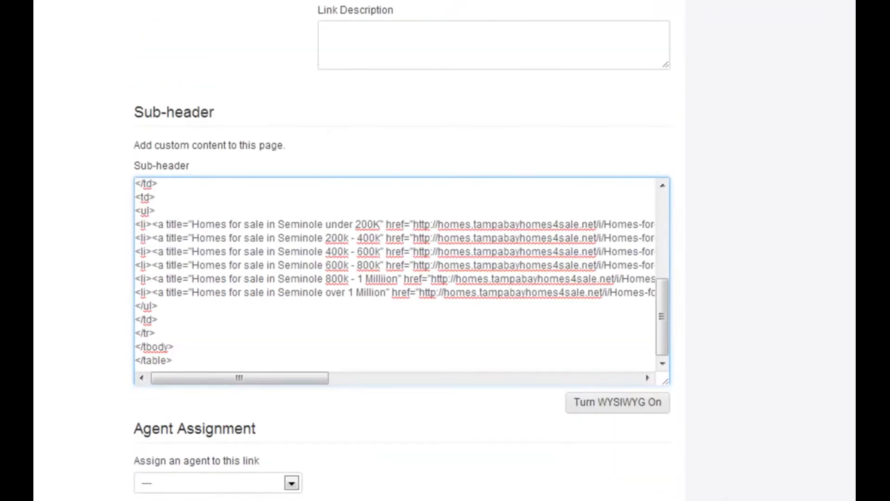
{"action": "left_click", "coordinate": [617, 402]}
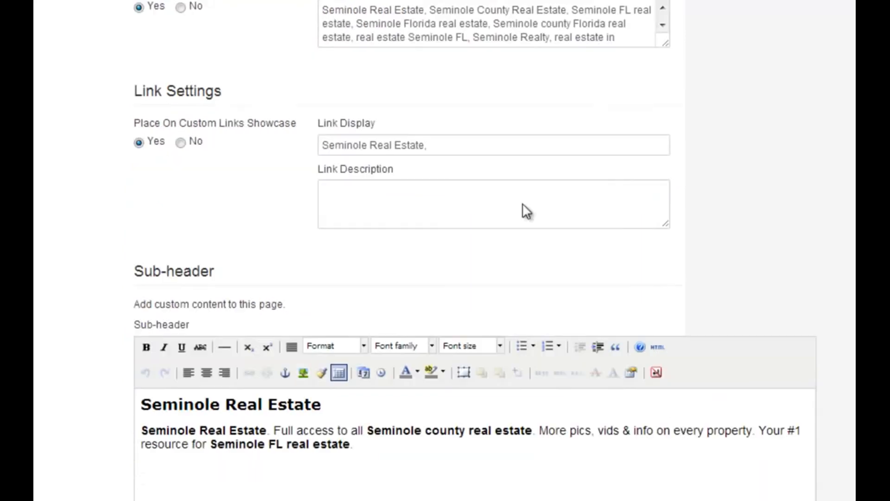
Show the Seminole Real Estate sub-header as HTML source and enlarge its text box.
{"action": "scroll", "coordinate": [803, 268], "scroll_direction": "down", "scroll_amount": 5}
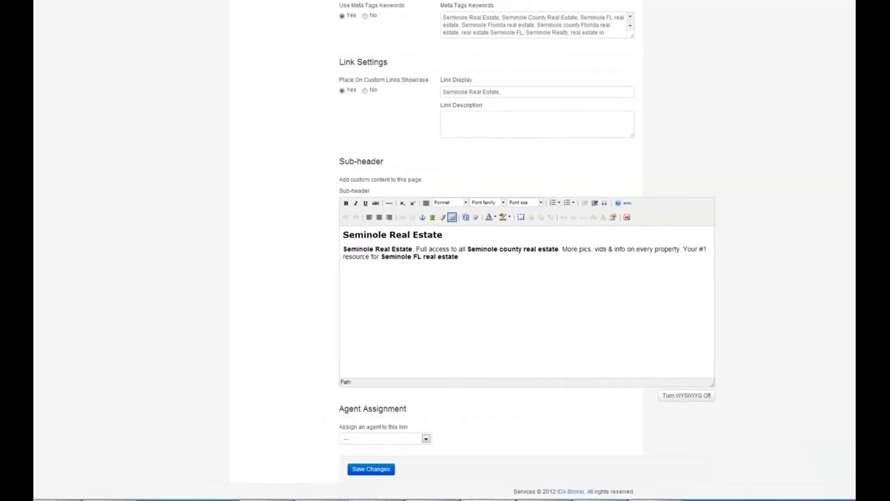
{"action": "left_click", "coordinate": [541, 494]}
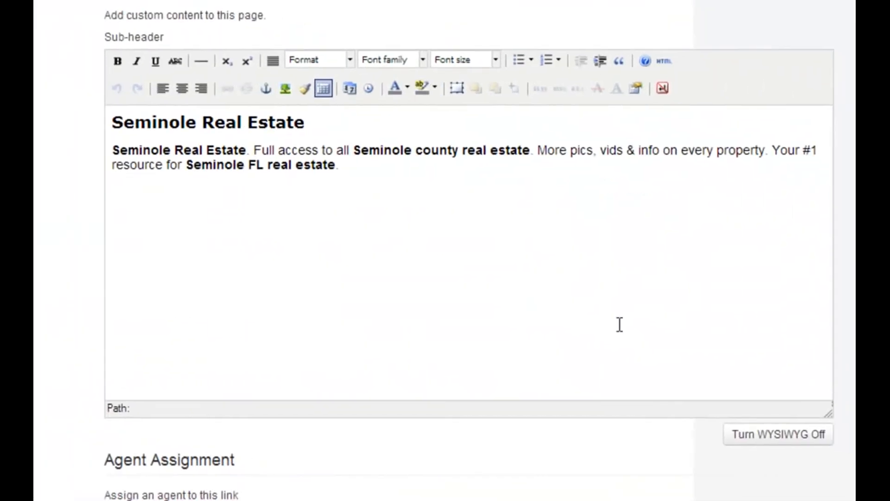
{"action": "left_click", "coordinate": [793, 444]}
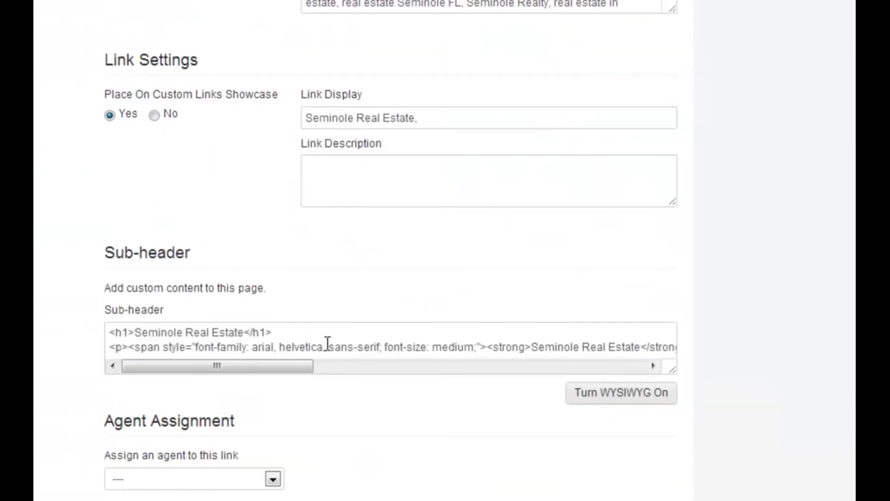
{"action": "left_click_drag", "start_coordinate": [670, 368], "coordinate": [671, 495]}
{"action": "left_click", "coordinate": [498, 336]}
{"action": "key", "text": "ctrl+v"}
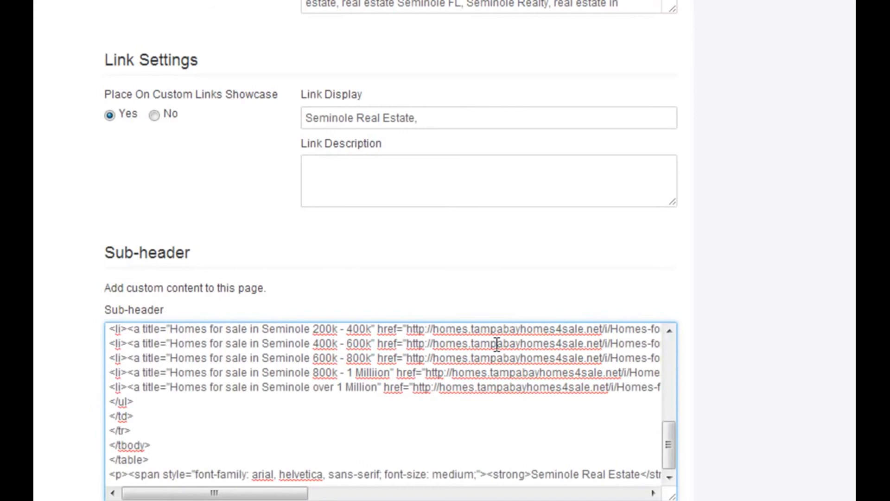
{"action": "key", "text": "ctrl+z"}
Paste the links table code after the end of the paragraph in the Seminole Real Estate sub-header source.
{"action": "key", "text": "End"}
{"action": "key", "text": "Home"}
{"action": "key", "text": "BackSpace"}
{"action": "key", "text": "End"}
{"action": "key", "text": "ctrl+v"}
{"action": "scroll", "coordinate": [751, 284], "scroll_direction": "down", "scroll_amount": 3}
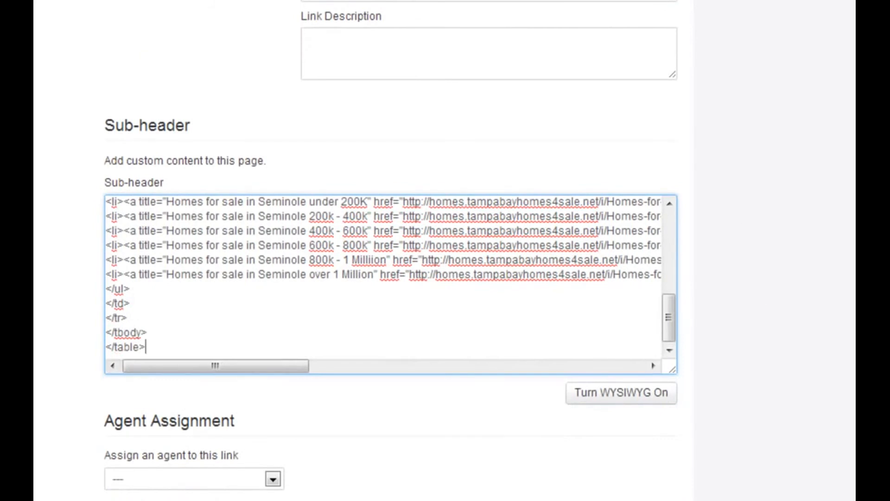
{"action": "left_click", "coordinate": [409, 498]}
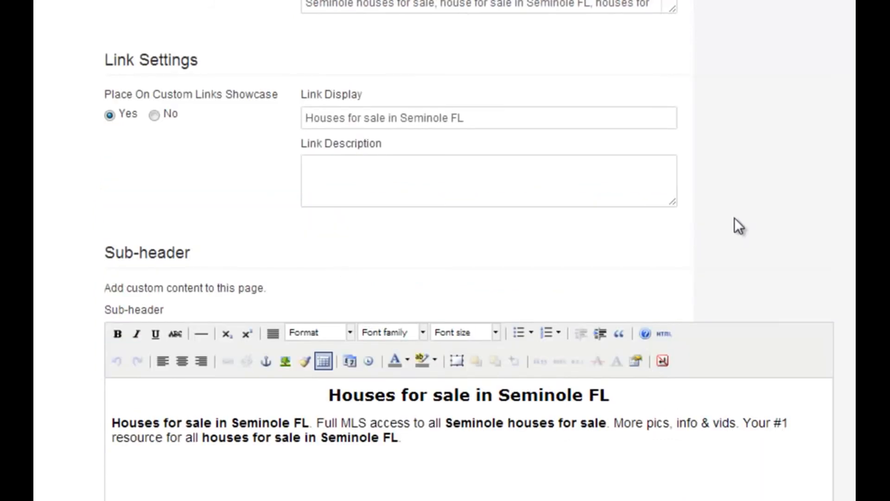
Show the Houses for sale in Seminole FL sub-header as HTML source, paste the links table code below its paragraph, and turn WYSIWYG back on.
{"action": "scroll", "coordinate": [735, 219], "scroll_direction": "down", "scroll_amount": 6}
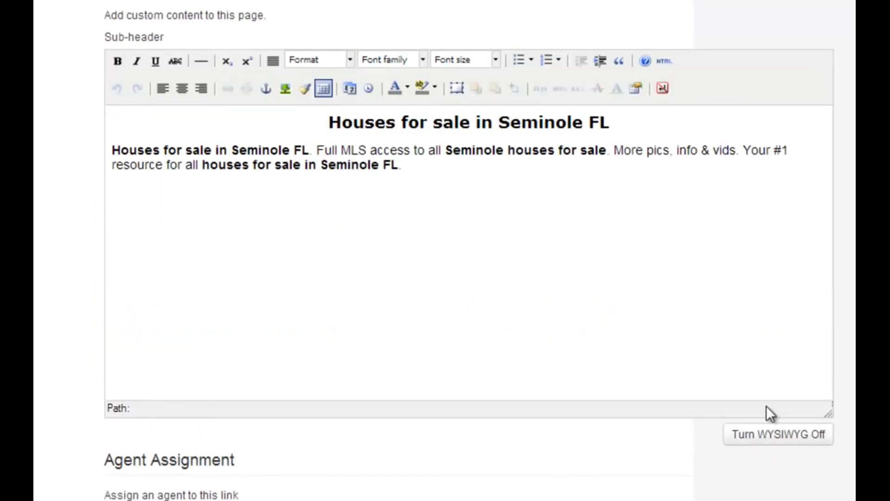
{"action": "left_click", "coordinate": [795, 439]}
{"action": "left_click", "coordinate": [410, 348]}
{"action": "key", "text": "End"}
{"action": "key", "text": "Return"}
{"action": "key", "text": "ctrl+v"}
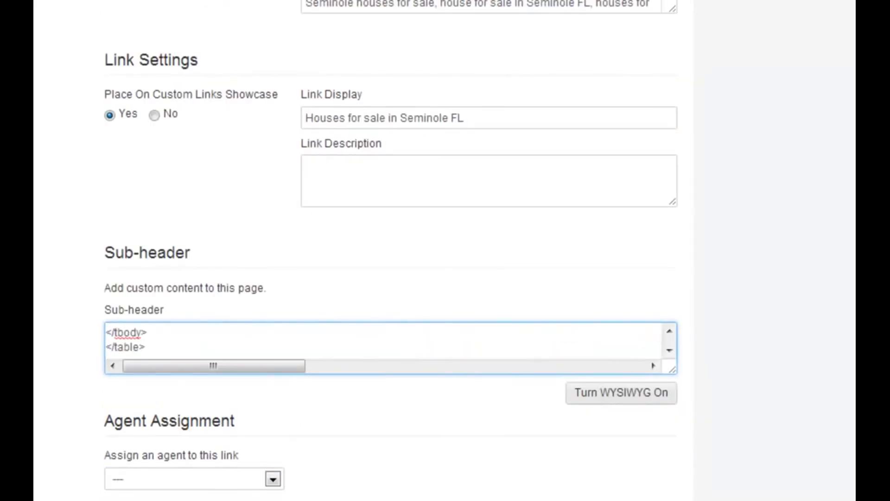
{"action": "left_click", "coordinate": [585, 392]}
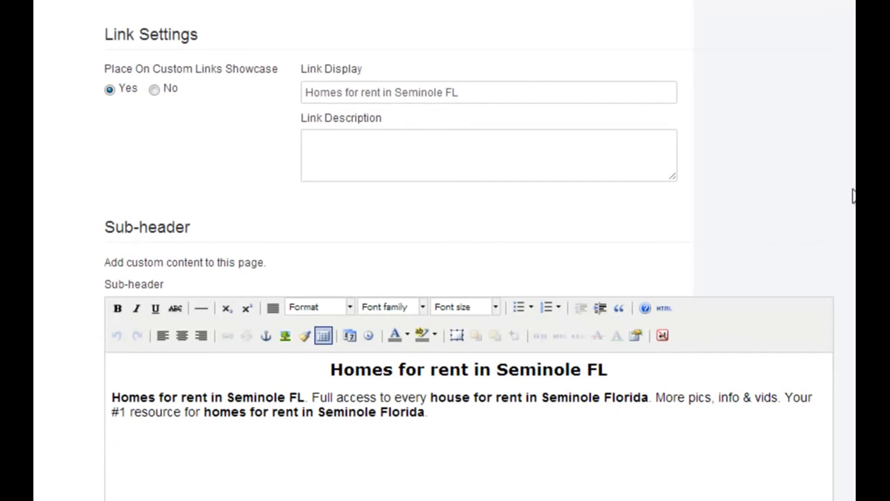
Show the Homes for rent in Seminole FL sub-header as HTML source, paste the links table code below its paragraph, and save the changes.
{"action": "scroll", "coordinate": [827, 194], "scroll_direction": "up", "scroll_amount": 3}
{"action": "scroll", "coordinate": [824, 185], "scroll_direction": "down", "scroll_amount": 8}
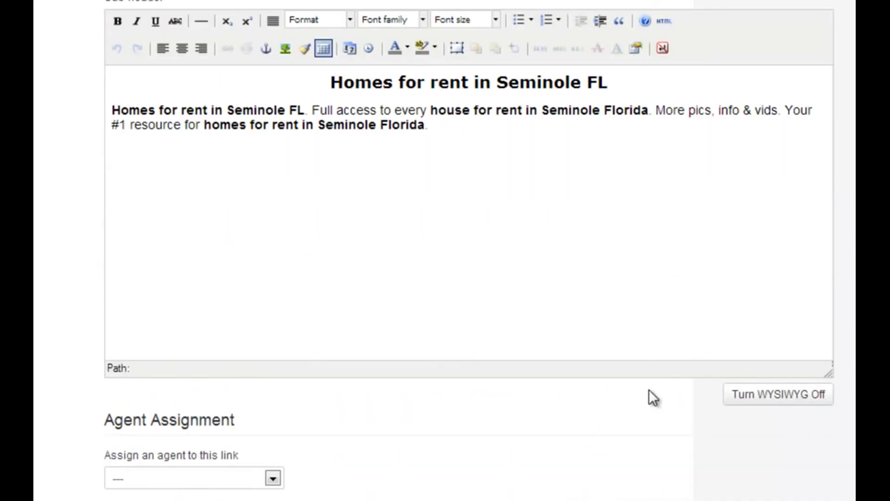
{"action": "left_click", "coordinate": [781, 394]}
{"action": "left_click", "coordinate": [577, 350]}
{"action": "key", "text": "End"}
{"action": "key", "text": "Return"}
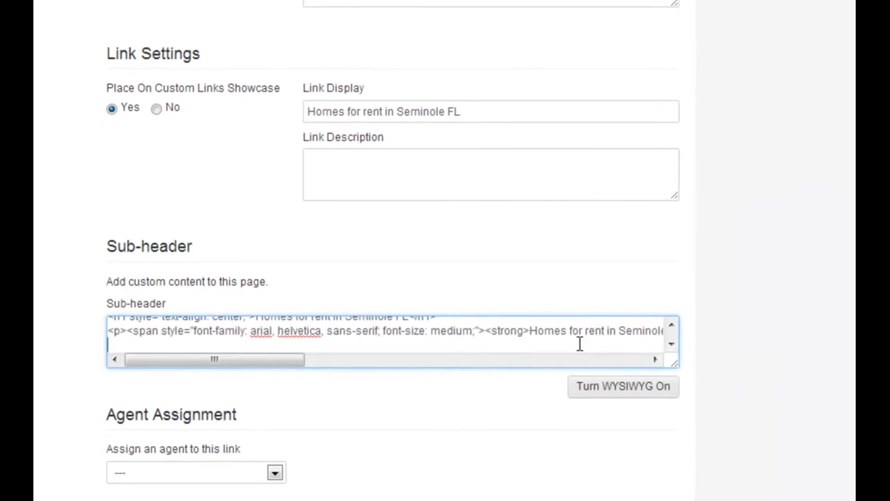
{"action": "key", "text": "ctrl+v"}
{"action": "left_click", "coordinate": [196, 481]}
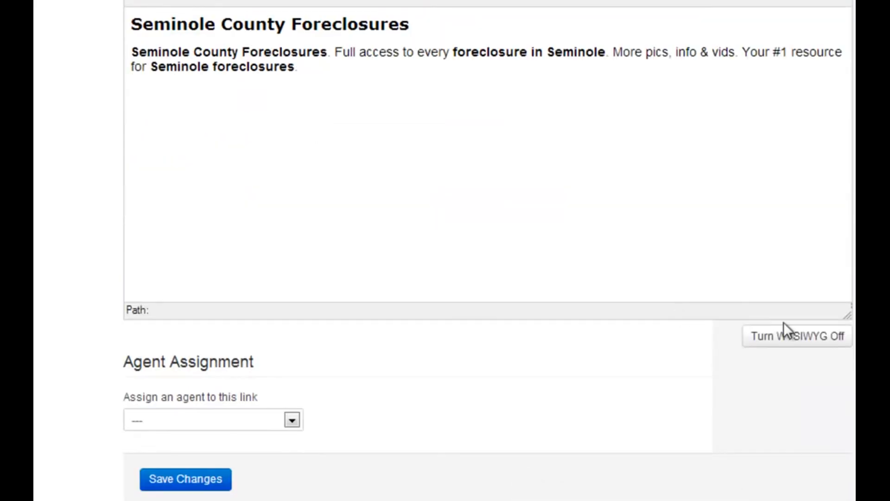
Paste the links table code below the paragraph in the enlarged Seminole County Foreclosures sub-header source and save the changes.
{"action": "left_click", "coordinate": [792, 338]}
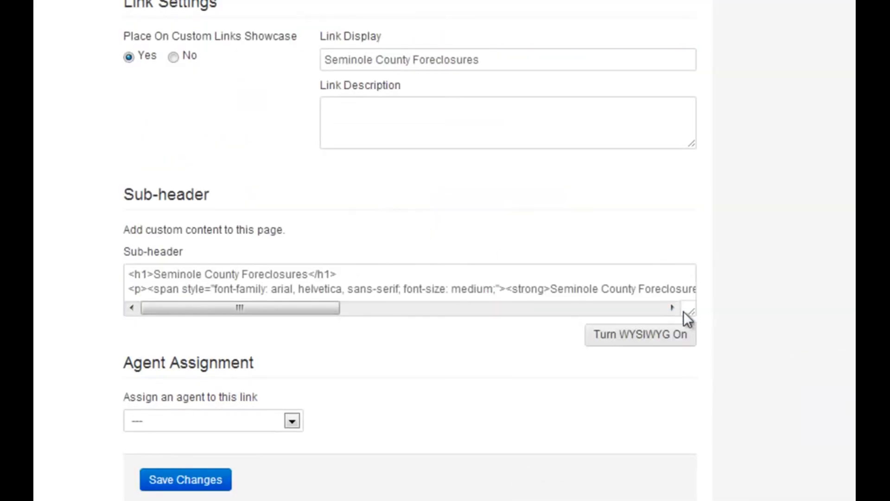
{"action": "left_click_drag", "start_coordinate": [691, 312], "coordinate": [692, 495]}
{"action": "left_click", "coordinate": [622, 284]}
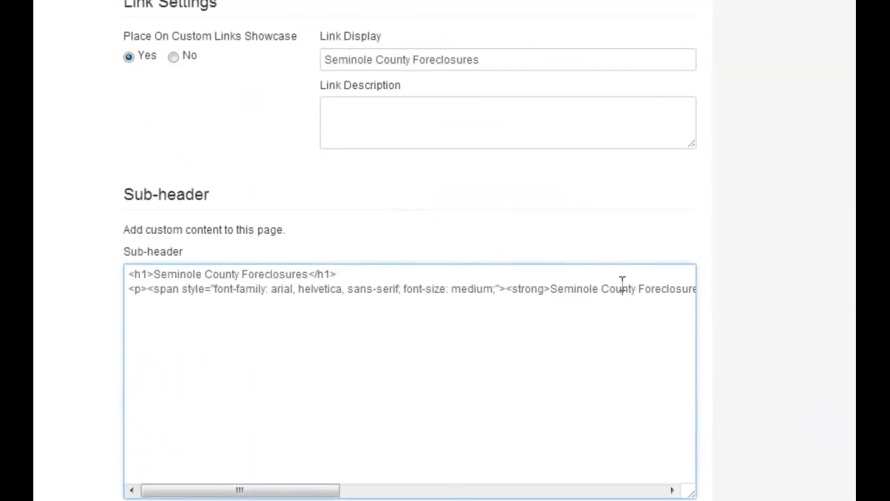
{"action": "key", "text": "ctrl+v"}
{"action": "scroll", "coordinate": [561, 383], "scroll_direction": "down", "scroll_amount": 4}
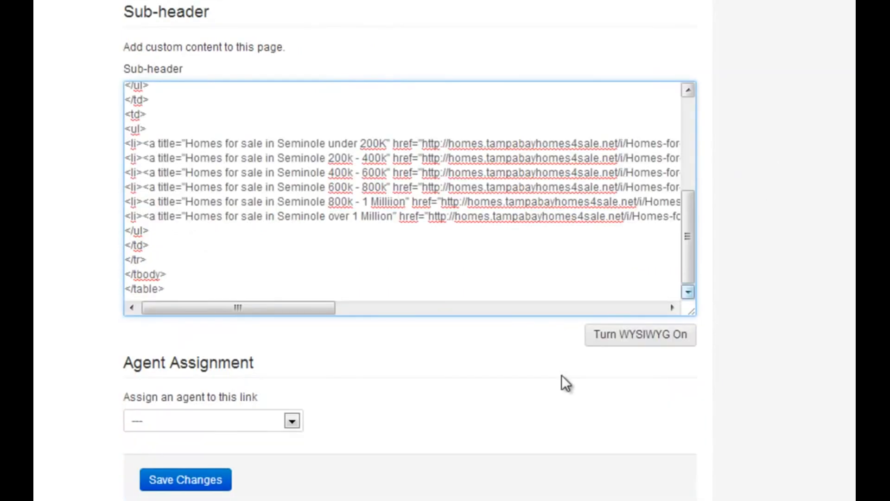
{"action": "left_click", "coordinate": [180, 478]}
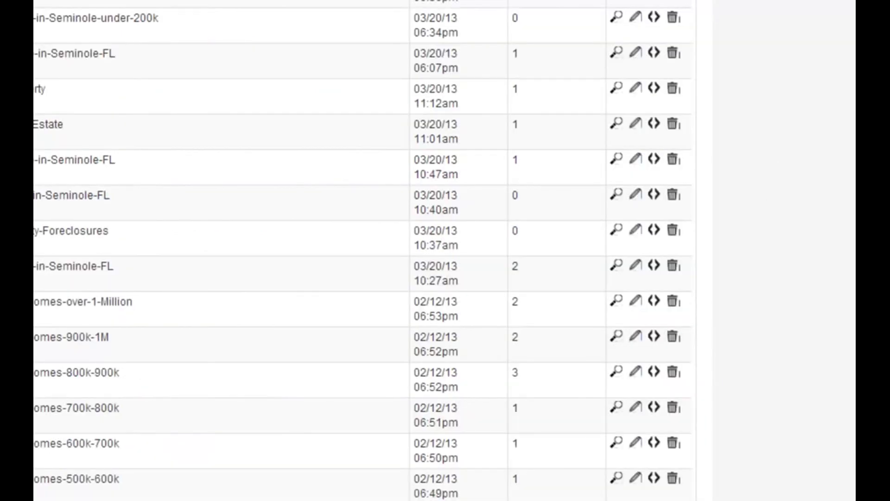
{"action": "left_click", "coordinate": [586, 34]}
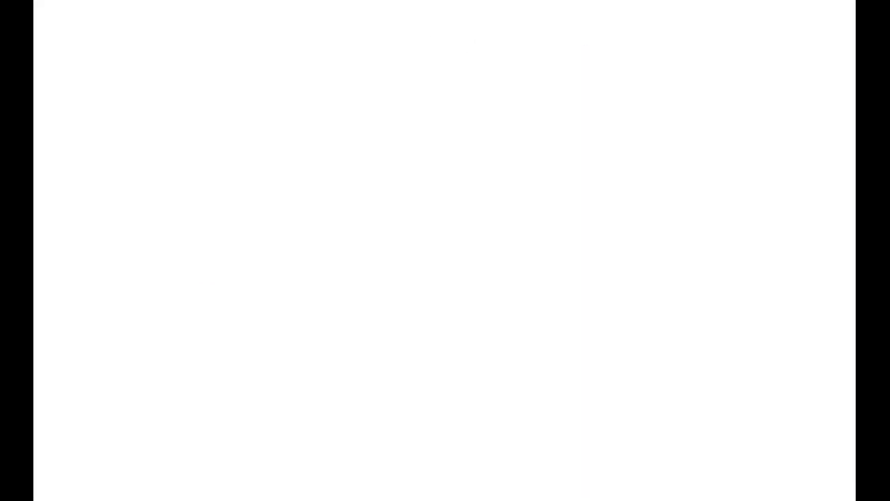